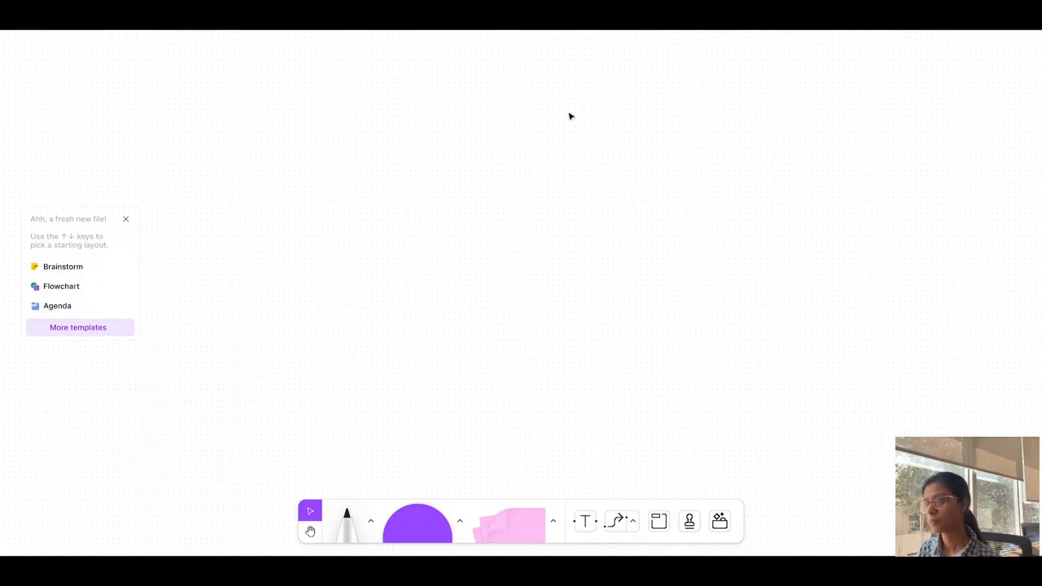
Copy the sentence "Build a desktop app dashboard for a general practice doctor." from the Gmail message and return to the FigJam board
{"action": "key", "text": "ctrl+Right"}
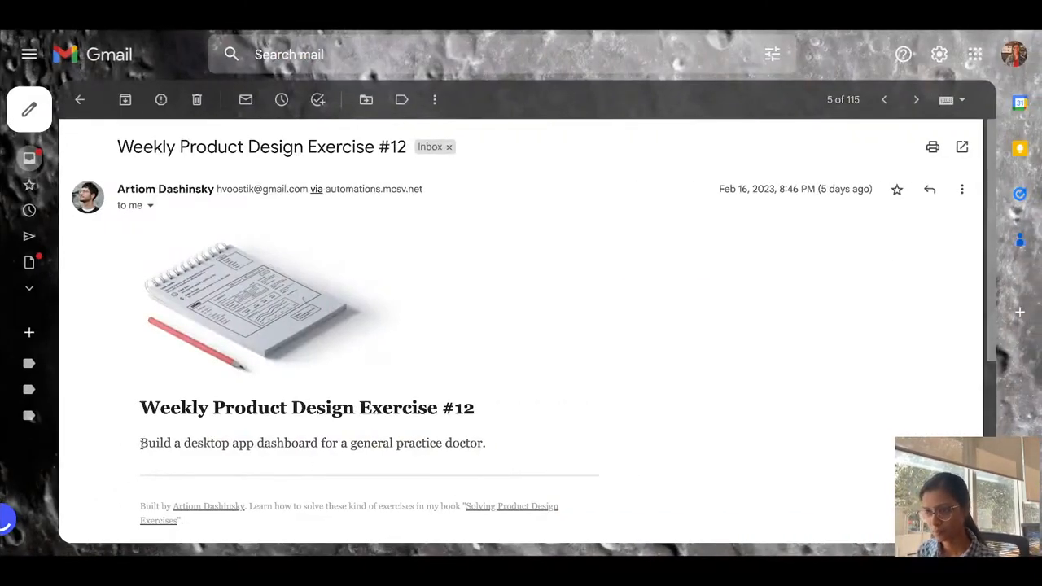
{"action": "left_click_drag", "start_coordinate": [140, 443], "coordinate": [603, 493]}
{"action": "key", "text": "ctrl+Left"}
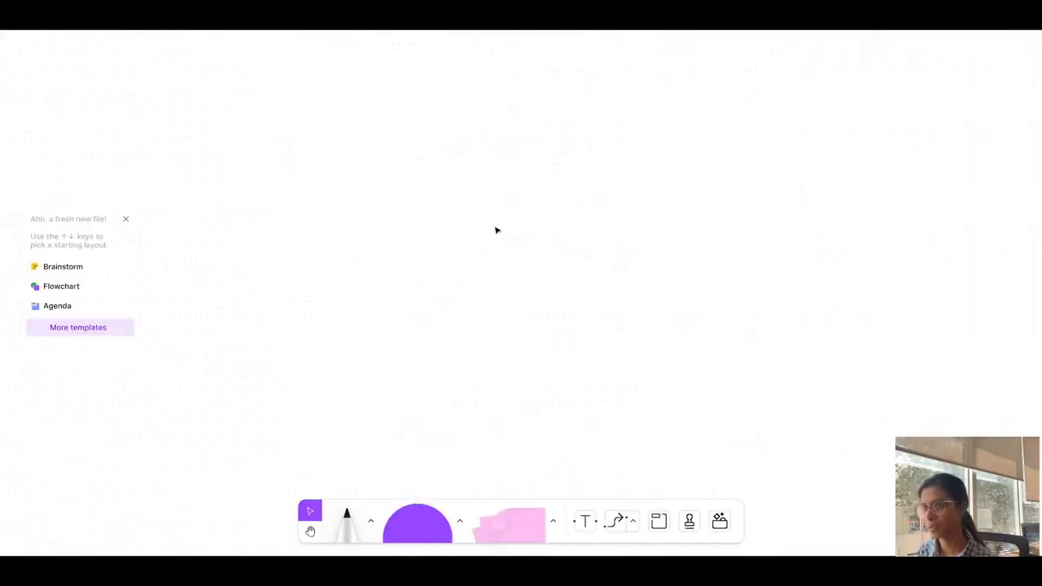
{"action": "key", "text": "super+v"}
{"action": "key", "text": "super+z"}
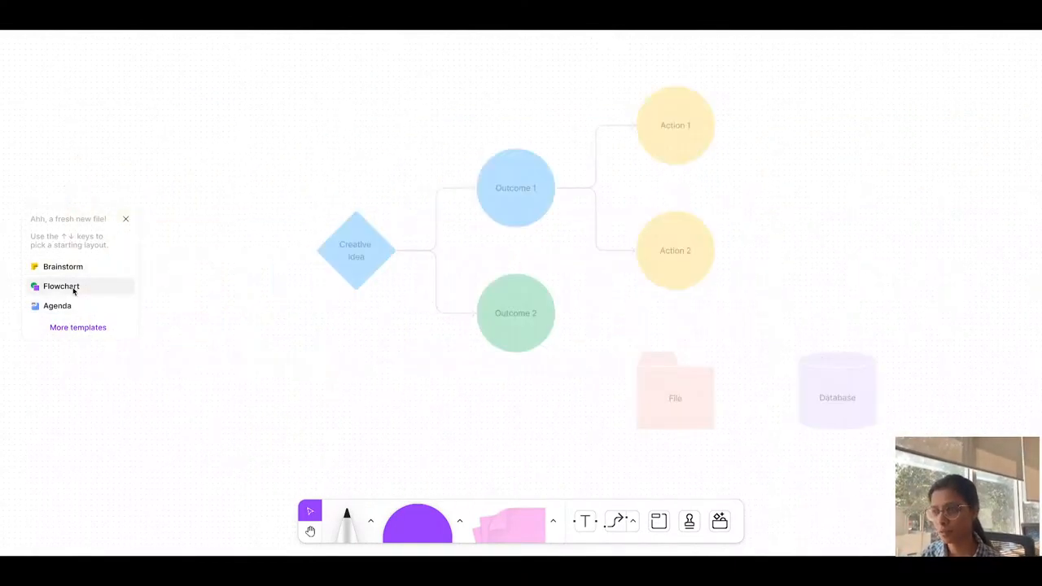
Open the full template library and look through the templates of all categories
{"action": "left_click", "coordinate": [75, 326]}
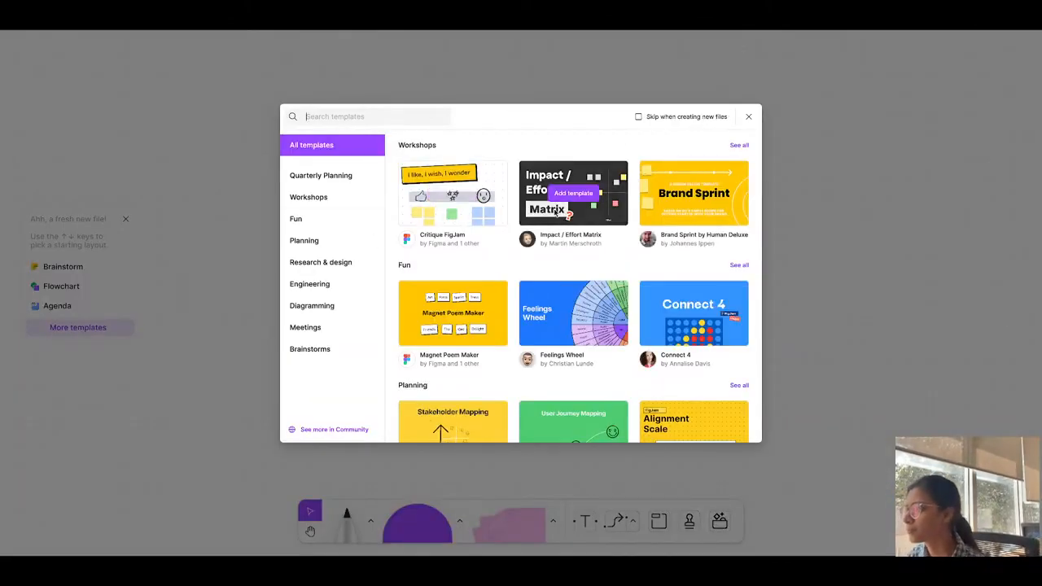
{"action": "scroll", "coordinate": [555, 213], "scroll_direction": "down", "scroll_amount": 1}
{"action": "scroll", "coordinate": [555, 216], "scroll_direction": "down", "scroll_amount": 10}
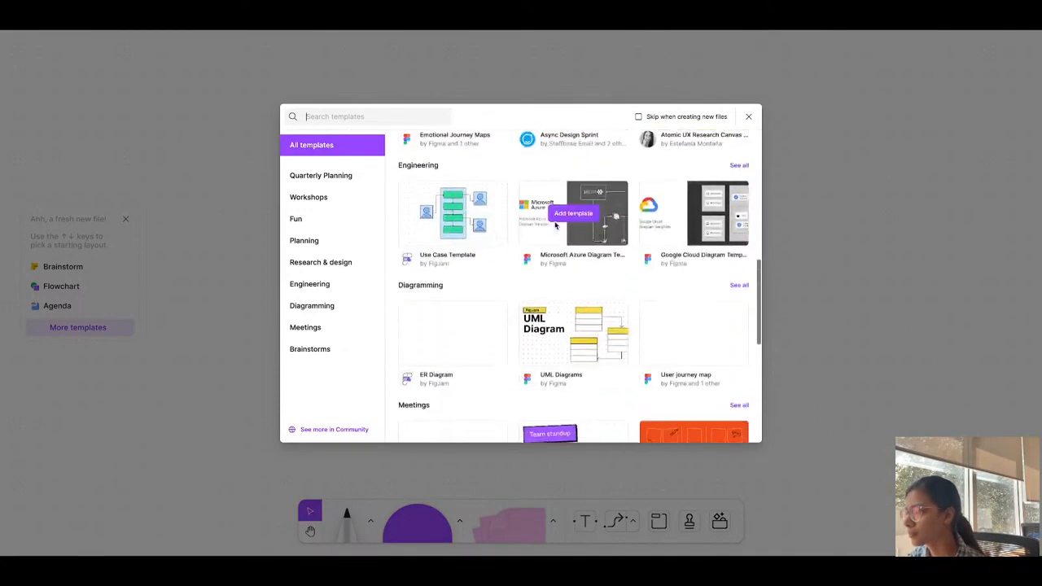
{"action": "scroll", "coordinate": [555, 224], "scroll_direction": "down", "scroll_amount": 1}
{"action": "scroll", "coordinate": [555, 225], "scroll_direction": "down", "scroll_amount": 5}
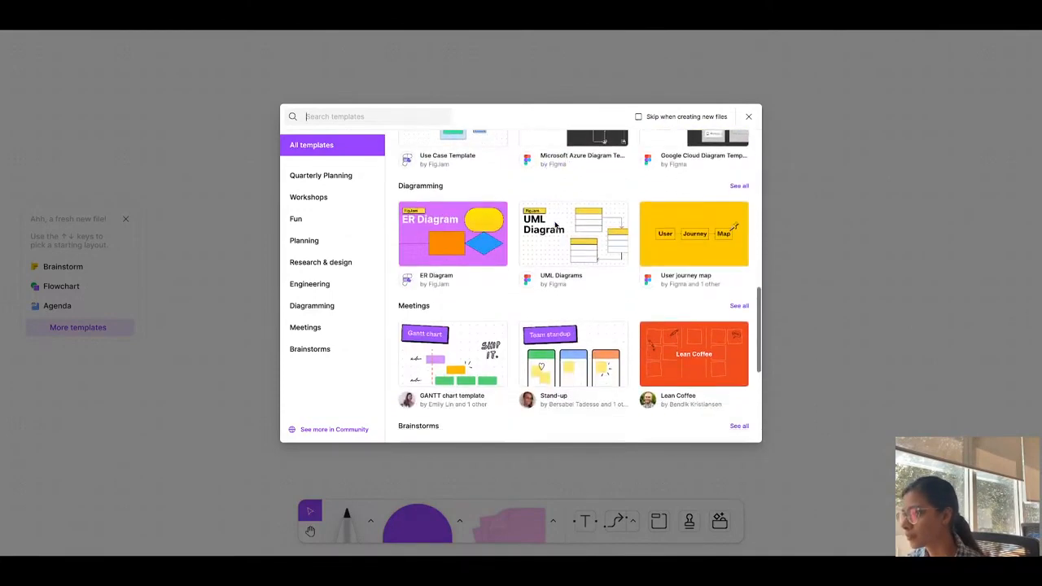
{"action": "scroll", "coordinate": [556, 225], "scroll_direction": "down", "scroll_amount": 2}
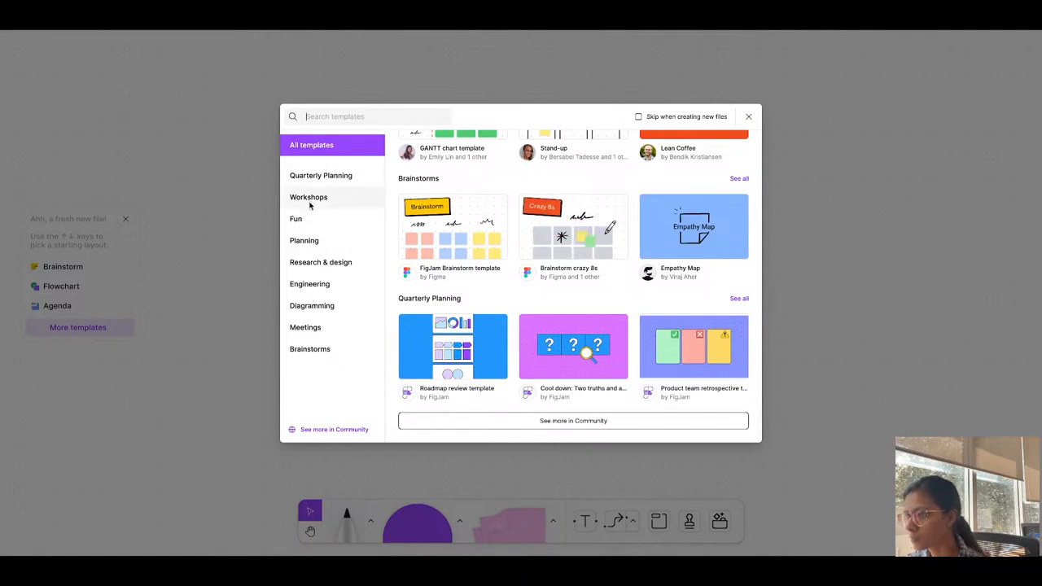
Browse the Planning and Research & design templates and add the UX research activities in FigJam template to the board
{"action": "left_click", "coordinate": [319, 263]}
{"action": "left_click", "coordinate": [318, 245]}
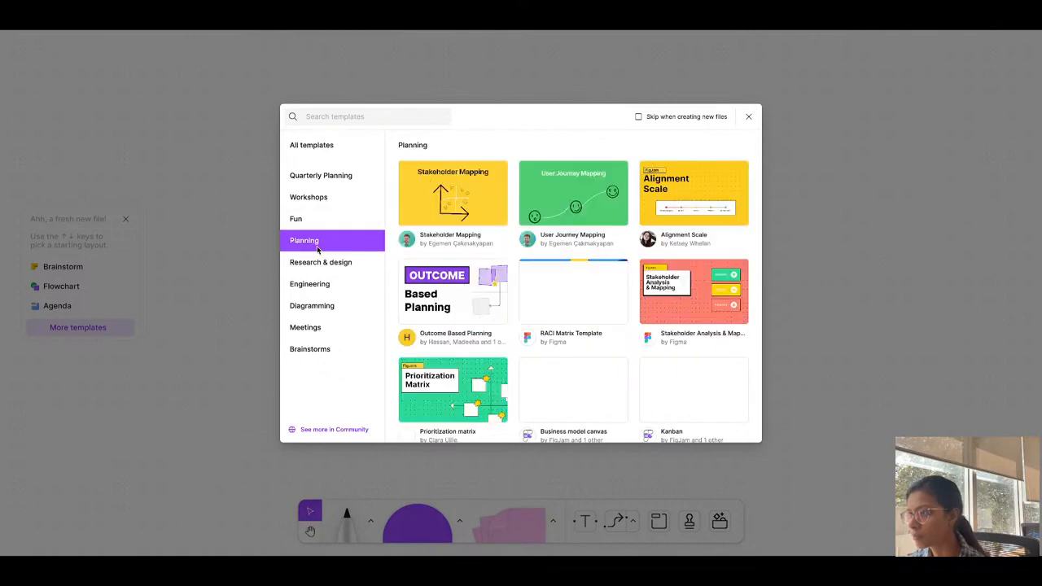
{"action": "left_click", "coordinate": [320, 263]}
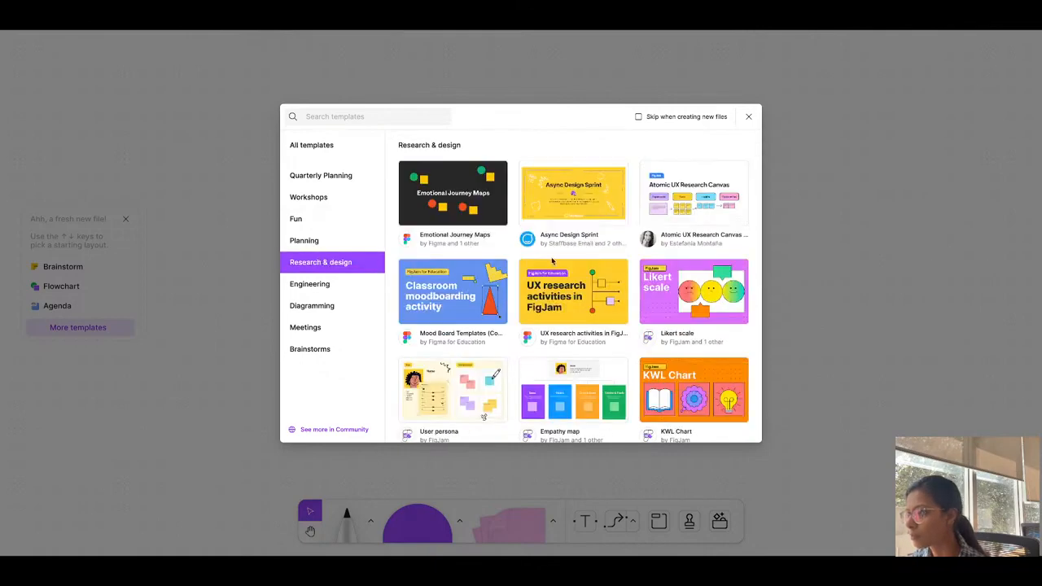
{"action": "scroll", "coordinate": [552, 261], "scroll_direction": "down", "scroll_amount": 1}
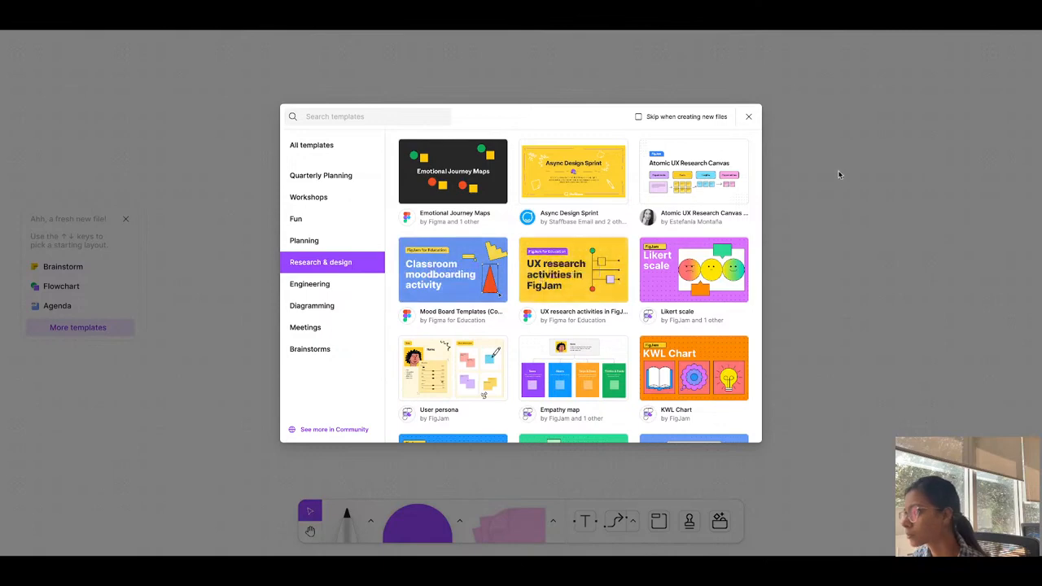
{"action": "scroll", "coordinate": [670, 326], "scroll_direction": "down", "scroll_amount": 1}
{"action": "scroll", "coordinate": [669, 326], "scroll_direction": "down", "scroll_amount": 5}
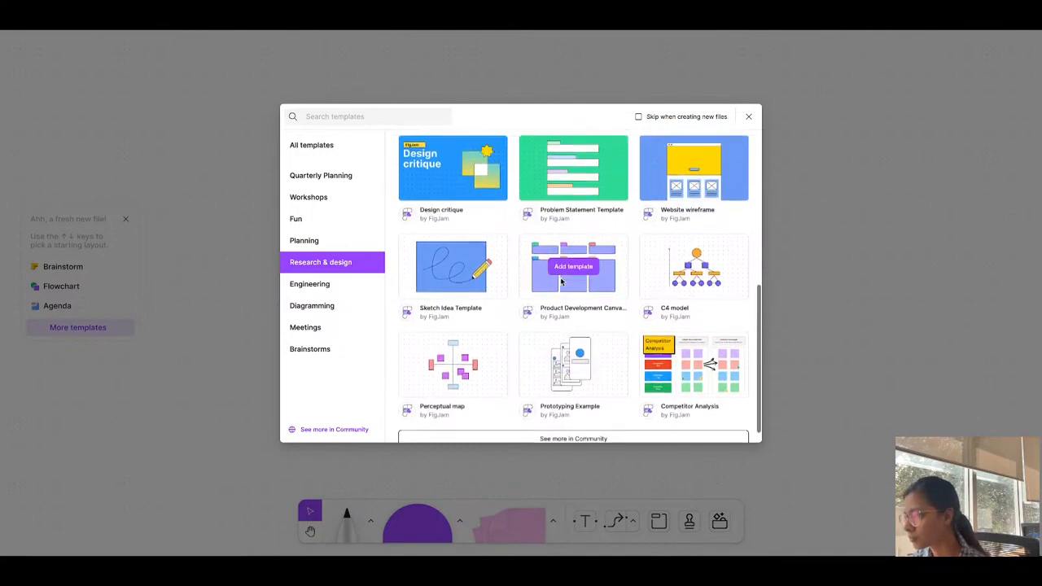
{"action": "scroll", "coordinate": [561, 282], "scroll_direction": "up", "scroll_amount": 5}
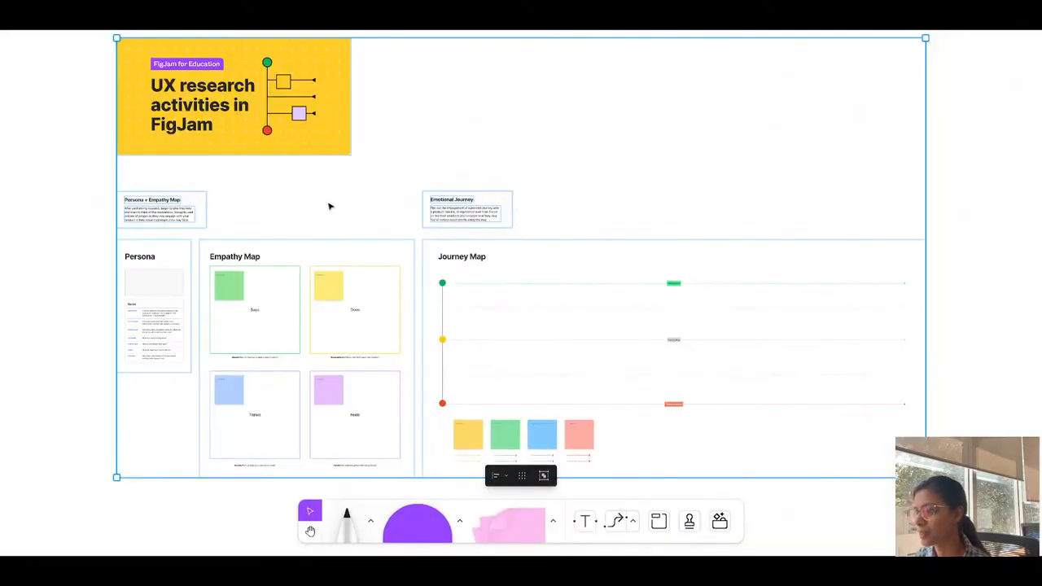
Delete the whole UX research activities template from the board
{"action": "left_click", "coordinate": [355, 195]}
{"action": "left_click_drag", "start_coordinate": [18, 91], "coordinate": [887, 480]}
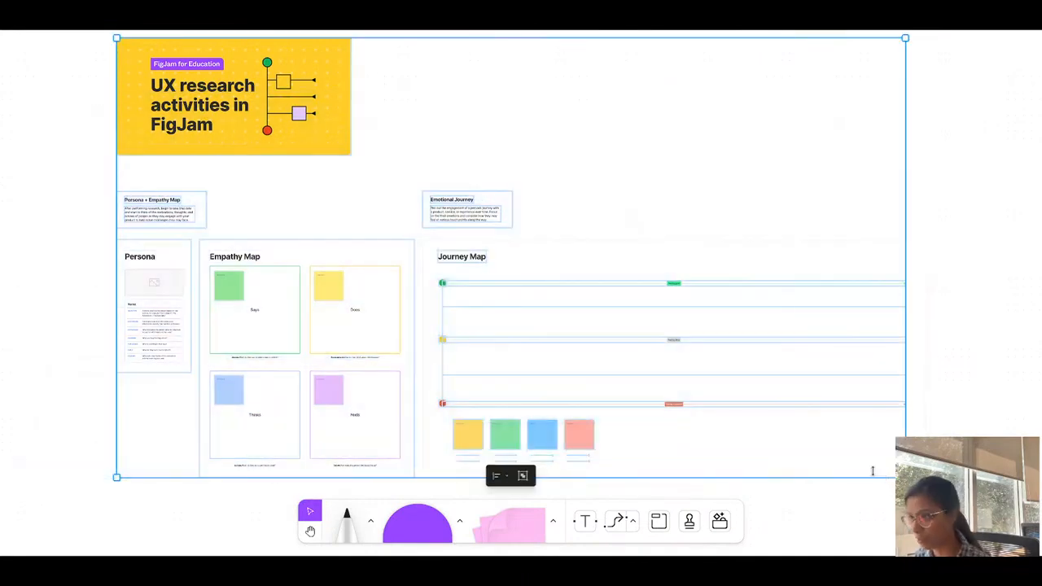
{"action": "key", "text": "Delete"}
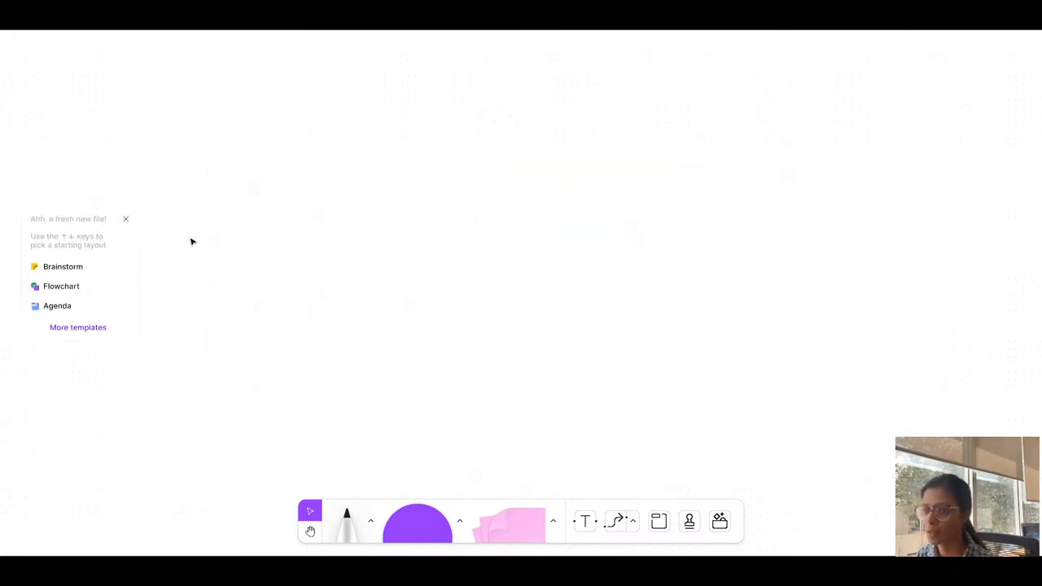
Paste the copied exercise sentence onto the empty board and set its text size to Huge
{"action": "key", "text": "ctrl+v"}
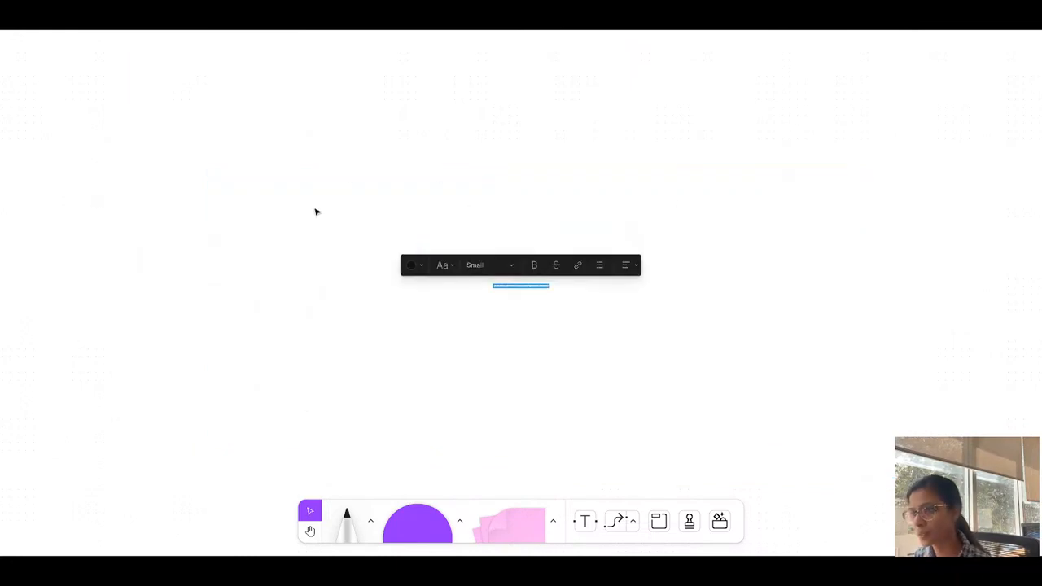
{"action": "left_click", "coordinate": [491, 262]}
{"action": "left_click", "coordinate": [486, 337]}
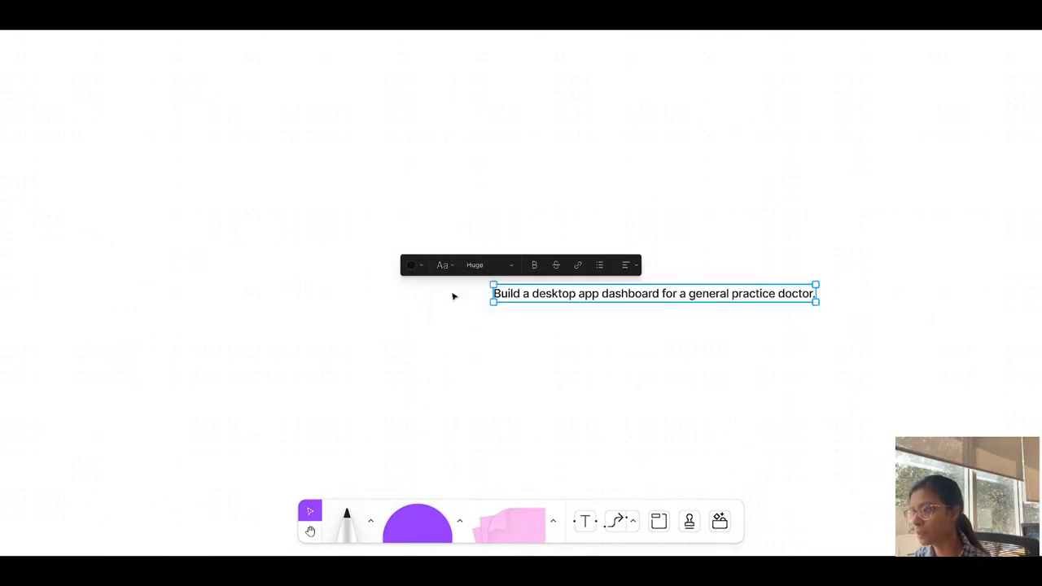
{"action": "left_click", "coordinate": [410, 279]}
{"action": "scroll", "coordinate": [553, 300], "scroll_direction": "down", "scroll_amount": 4}
{"action": "scroll", "coordinate": [245, 74], "scroll_direction": "up", "scroll_amount": 4}
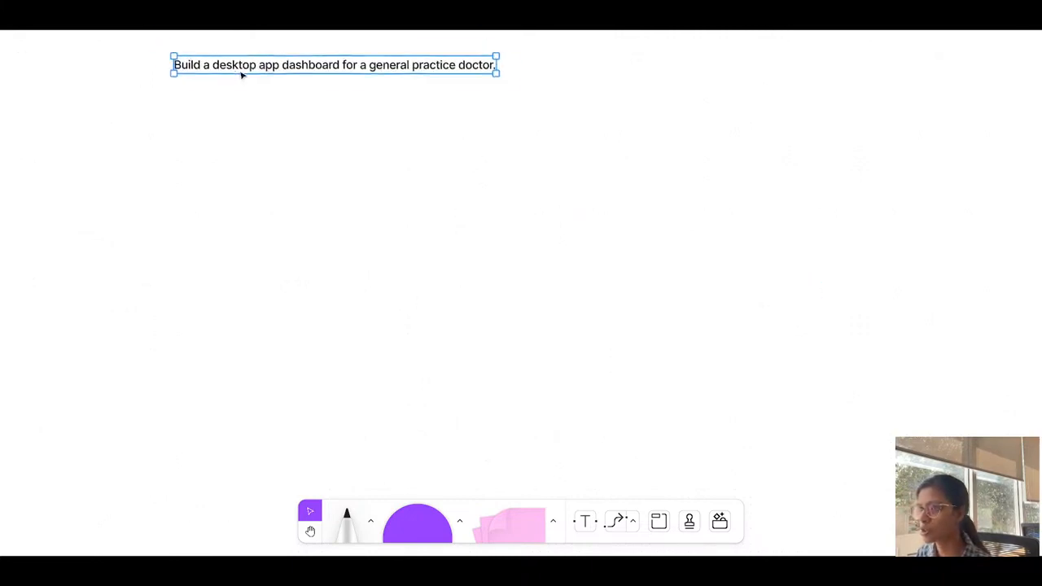
Set the exercise sentence's text size to 108
{"action": "left_click", "coordinate": [338, 42]}
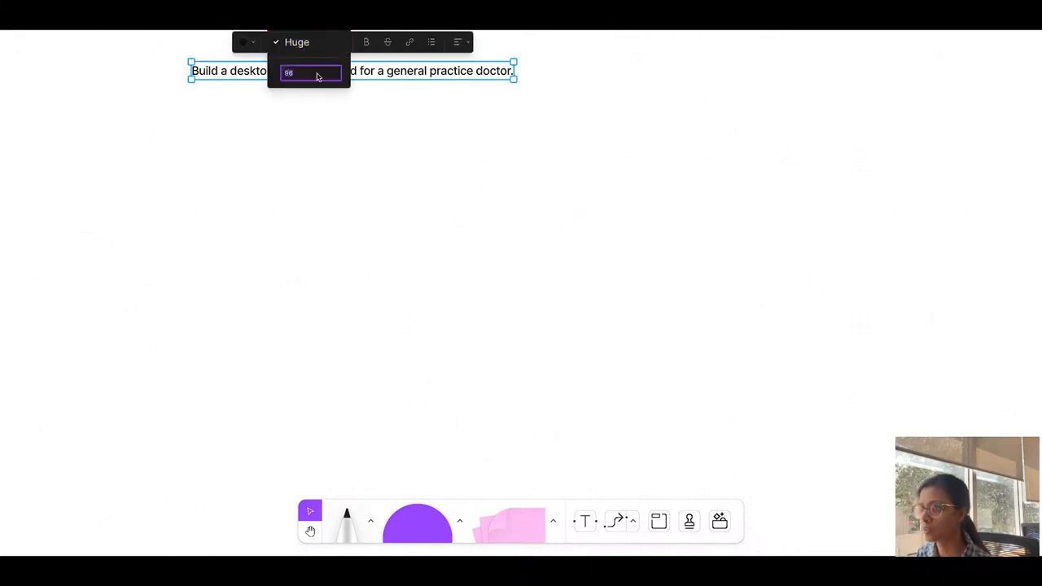
{"action": "type", "text": "108"}
{"action": "key", "text": "Return"}
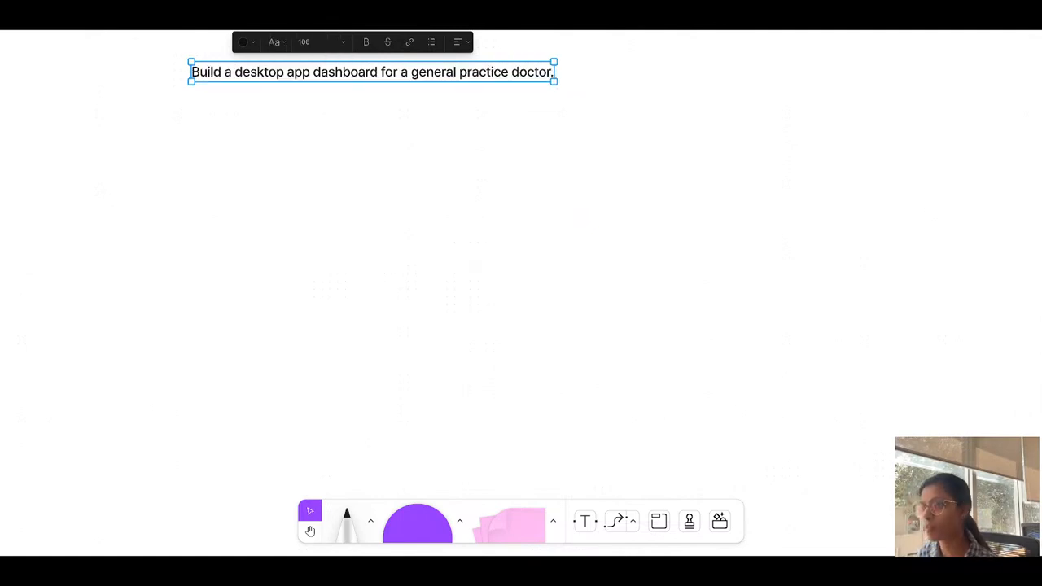
{"action": "left_click", "coordinate": [301, 145]}
{"action": "scroll", "coordinate": [214, 105], "scroll_direction": "up", "scroll_amount": 2}
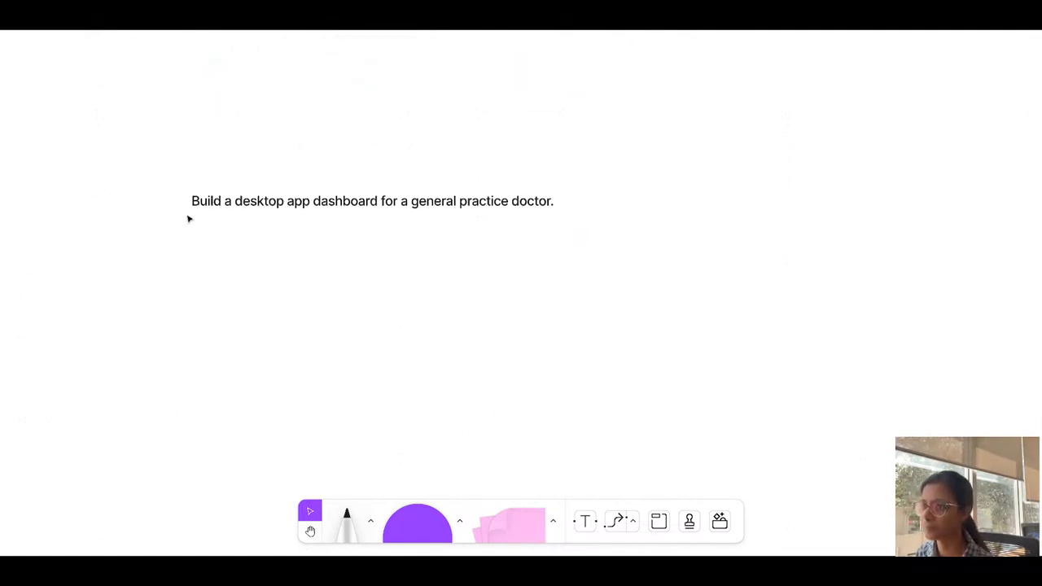
Place a pink sticky note under the sentence's beginning with the bullets "Target audience", "Type of application" and "hints on the tasks to be done"
{"action": "scroll", "coordinate": [190, 213], "scroll_direction": "up", "scroll_amount": 3}
{"action": "scroll", "coordinate": [190, 214], "scroll_direction": "up", "scroll_amount": 2}
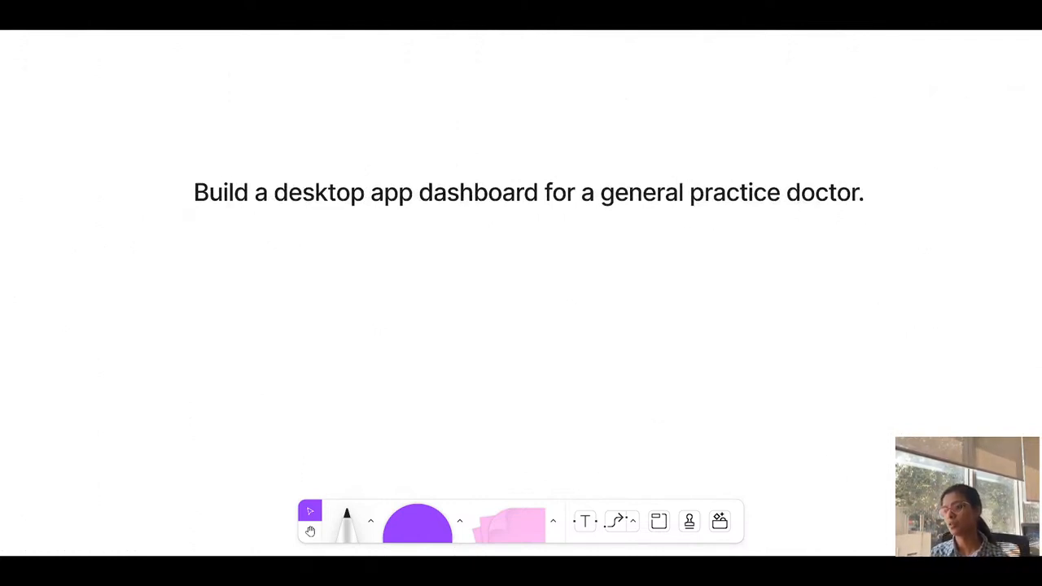
{"action": "left_click_drag", "start_coordinate": [505, 525], "coordinate": [208, 259]}
{"action": "scroll", "coordinate": [211, 256], "scroll_direction": "up", "scroll_amount": 5}
{"action": "scroll", "coordinate": [282, 269], "scroll_direction": "down", "scroll_amount": 6}
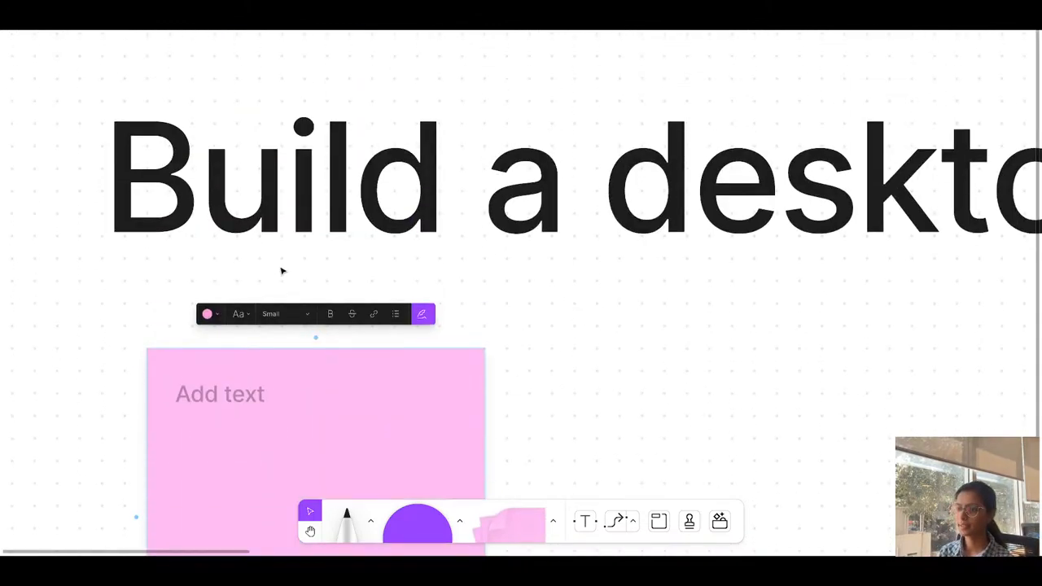
{"action": "scroll", "coordinate": [282, 269], "scroll_direction": "down", "scroll_amount": 3}
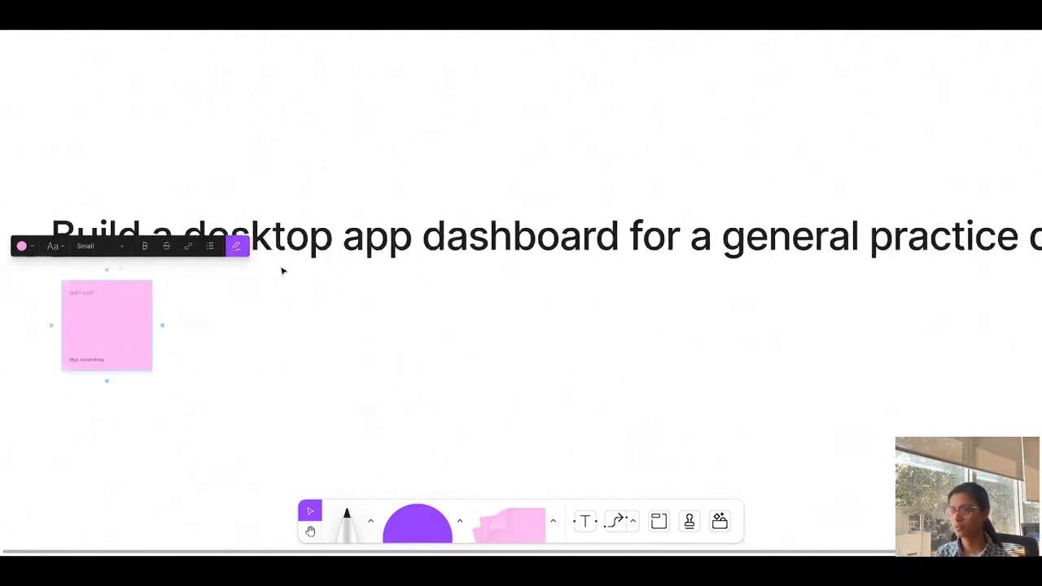
{"action": "scroll", "coordinate": [216, 274], "scroll_direction": "right", "scroll_amount": 1}
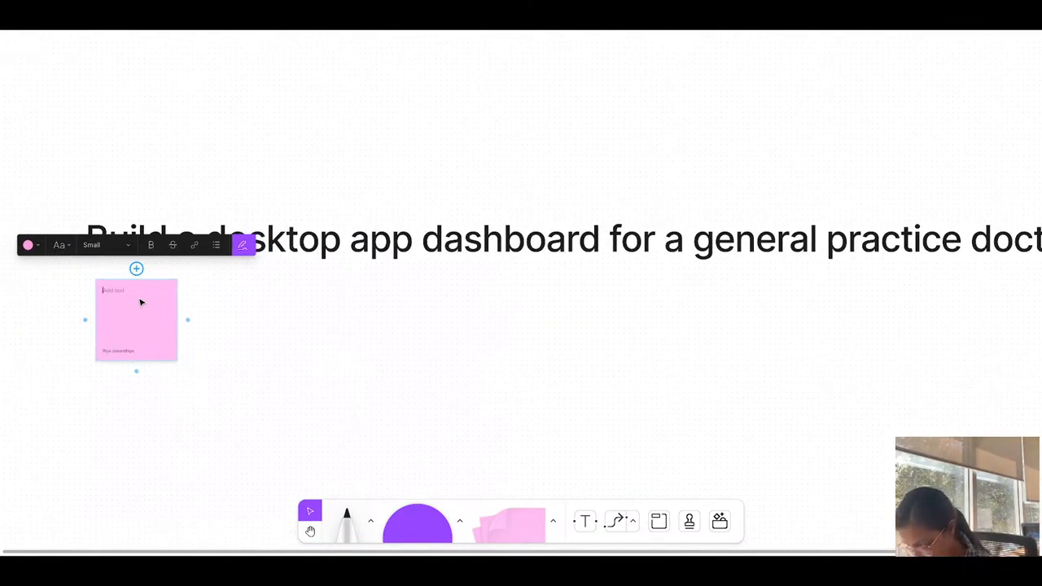
{"action": "type", "text": "ts on th"}
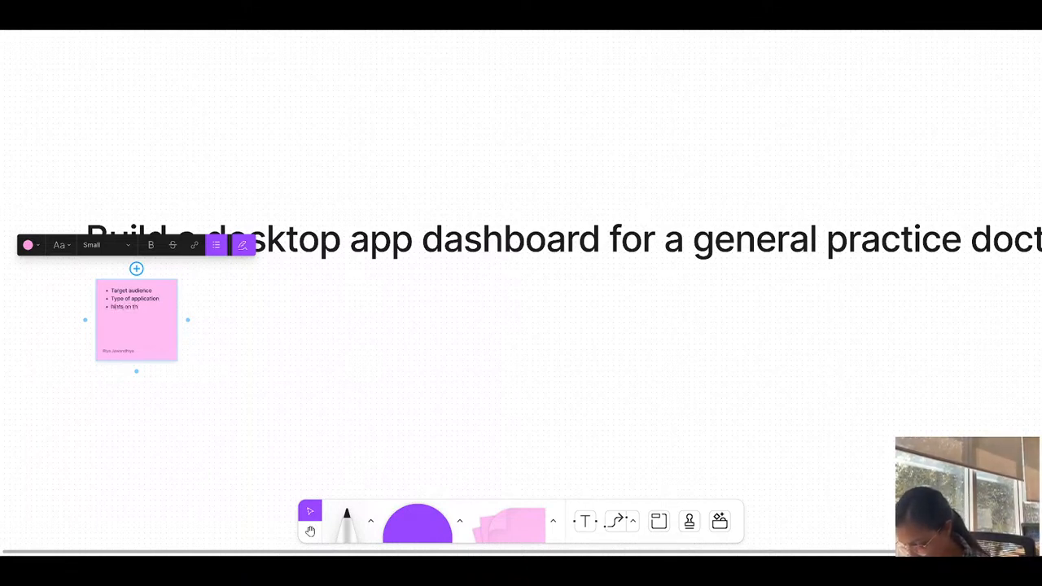
{"action": "type", "text": "s to be done"}
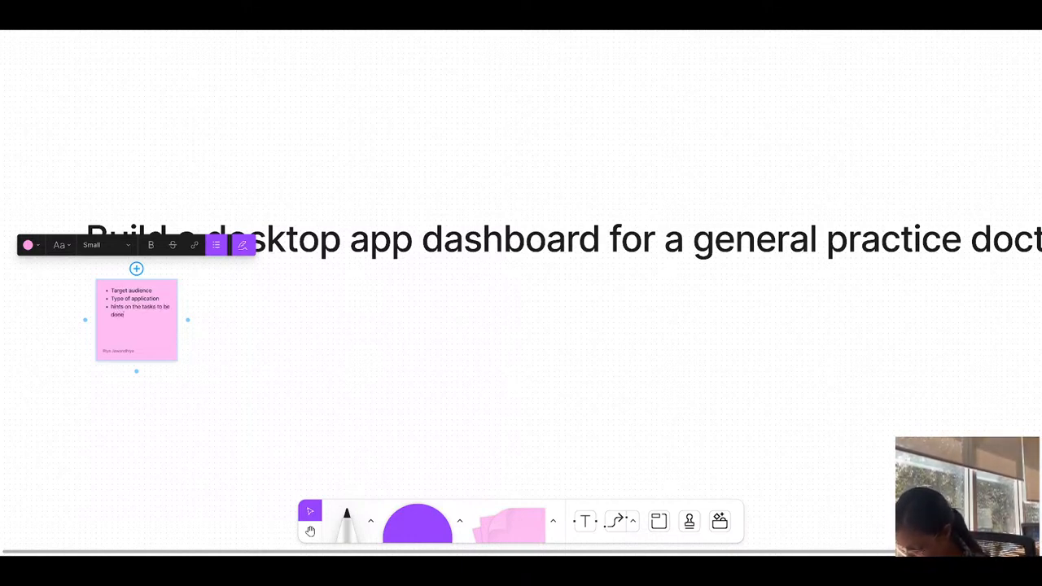
Copy the blue-grey sticky notes and their User Onboarding Problems, Why and Who headings from the board about self-publishing on Amazon
{"action": "scroll", "coordinate": [162, 302], "scroll_direction": "right", "scroll_amount": 5}
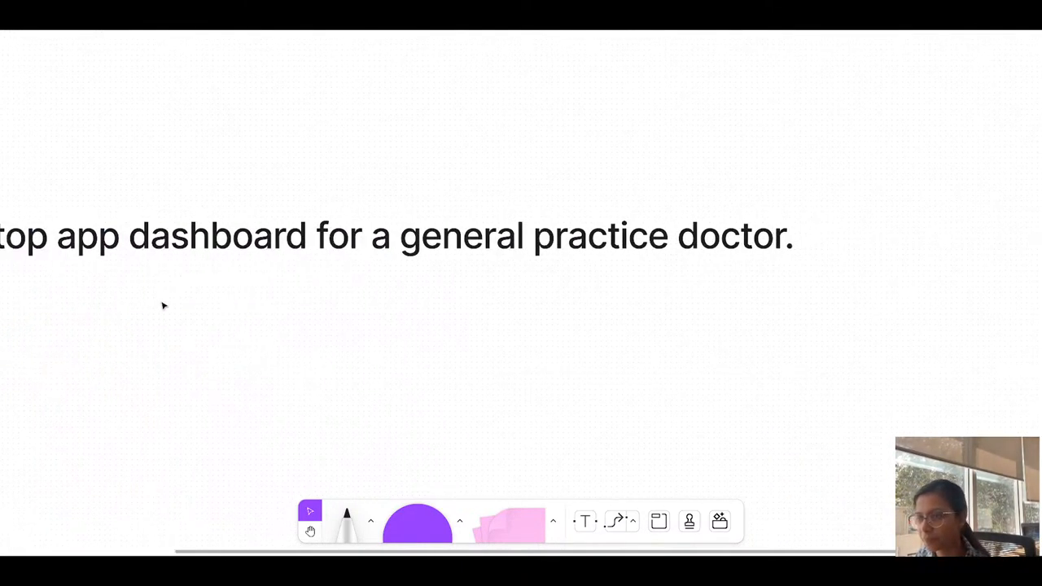
{"action": "scroll", "coordinate": [198, 302], "scroll_direction": "left", "scroll_amount": 3}
{"action": "scroll", "coordinate": [286, 298], "scroll_direction": "left", "scroll_amount": 3}
{"action": "scroll", "coordinate": [286, 298], "scroll_direction": "down", "scroll_amount": 3}
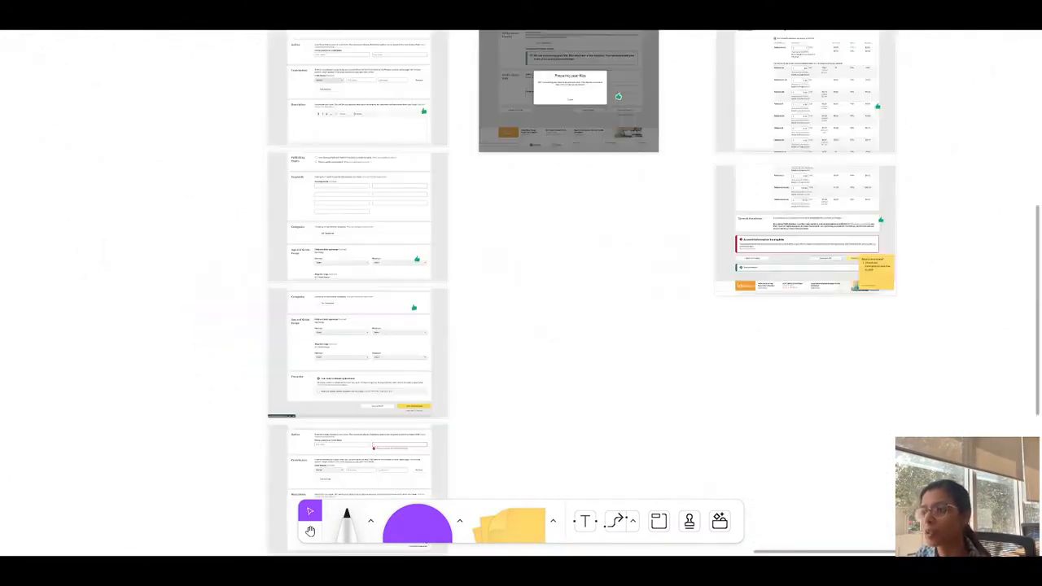
{"action": "scroll", "coordinate": [343, 136], "scroll_direction": "down", "scroll_amount": 6}
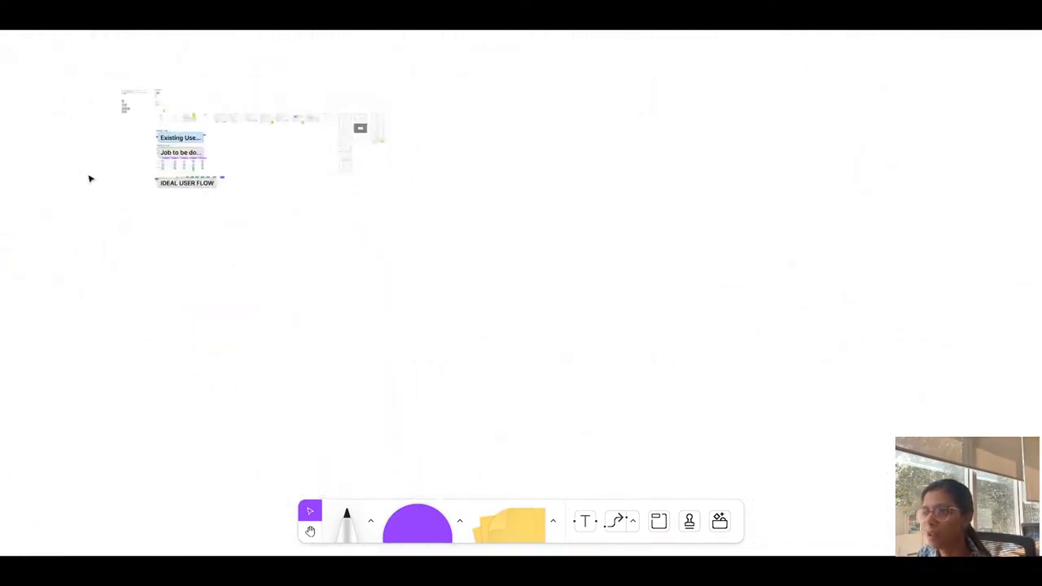
{"action": "scroll", "coordinate": [105, 94], "scroll_direction": "up", "scroll_amount": 10}
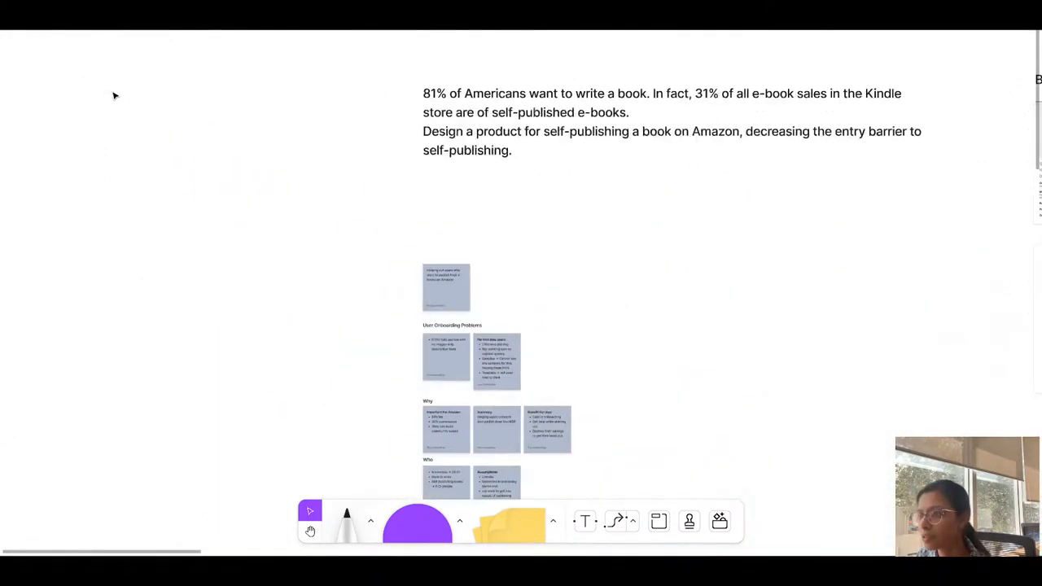
{"action": "scroll", "coordinate": [114, 96], "scroll_direction": "down", "scroll_amount": 2}
{"action": "left_click_drag", "start_coordinate": [362, 115], "coordinate": [602, 391]}
{"action": "scroll", "coordinate": [563, 239], "scroll_direction": "up", "scroll_amount": 3}
{"action": "scroll", "coordinate": [561, 237], "scroll_direction": "down", "scroll_amount": 3}
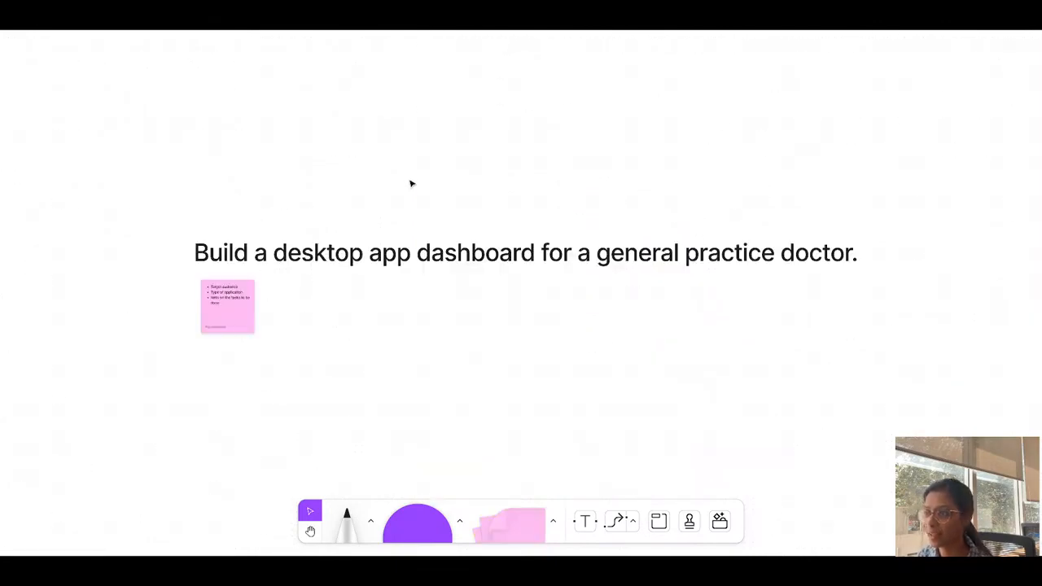
Paste the copied notes and headings onto the doctor dashboard board and align them below the pink sticky note
{"action": "scroll", "coordinate": [411, 183], "scroll_direction": "down", "scroll_amount": 4}
{"action": "key", "text": "ctrl+v"}
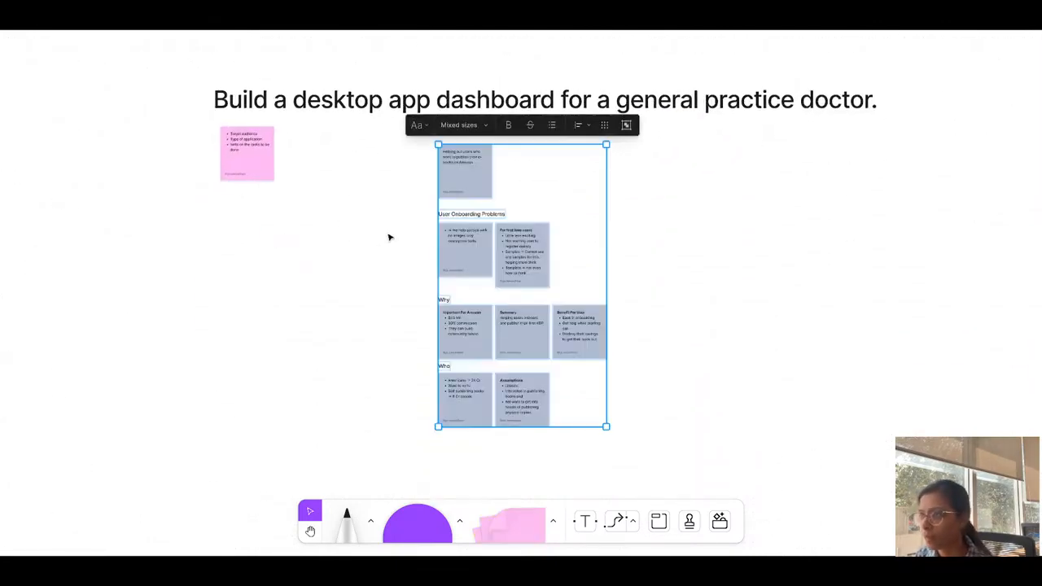
{"action": "left_click_drag", "start_coordinate": [464, 253], "coordinate": [246, 317]}
Delete the blue-grey sticky notes under the User Onboarding Problems and Why headings, keeping the headings
{"action": "left_click_drag", "start_coordinate": [132, 334], "coordinate": [388, 337]}
{"action": "key", "text": "Delete"}
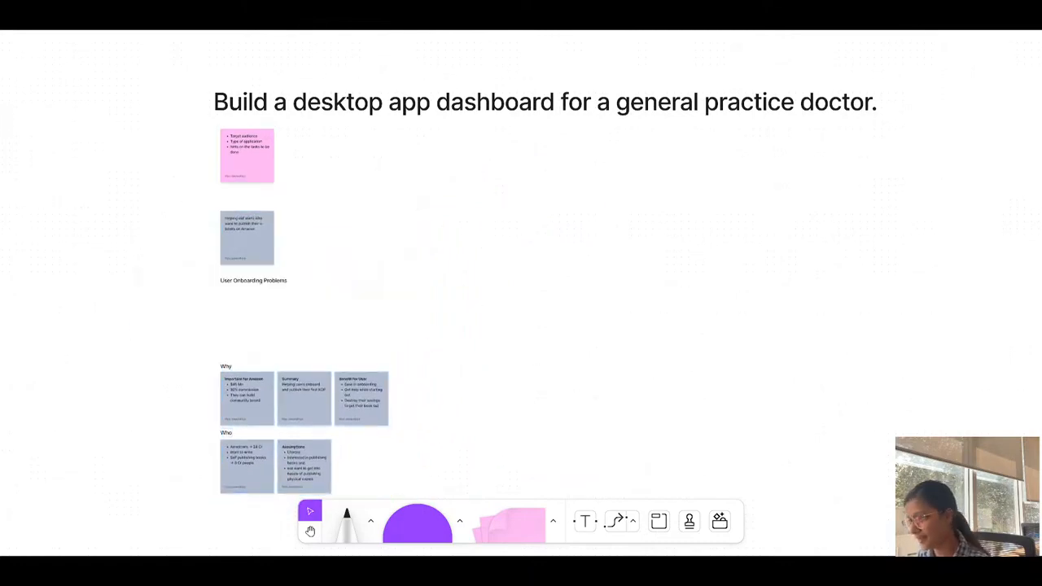
{"action": "left_click_drag", "start_coordinate": [202, 399], "coordinate": [460, 393]}
{"action": "key", "text": "Delete"}
Delete the two blue-grey sticky notes under the Who heading and the one directly below the pink sticky note
{"action": "scroll", "coordinate": [344, 383], "scroll_direction": "down", "scroll_amount": 5}
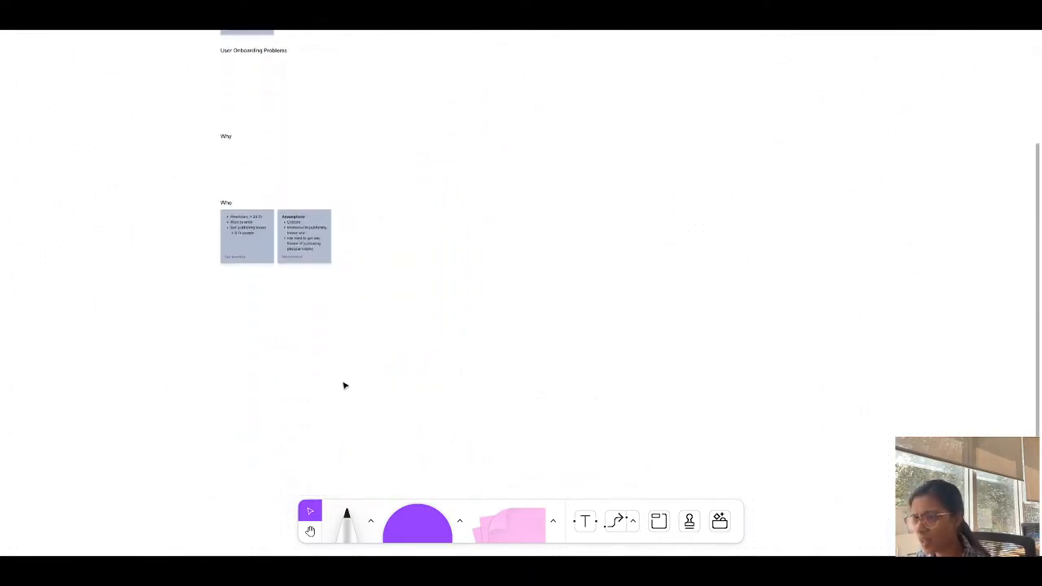
{"action": "left_click_drag", "start_coordinate": [251, 235], "coordinate": [333, 237]}
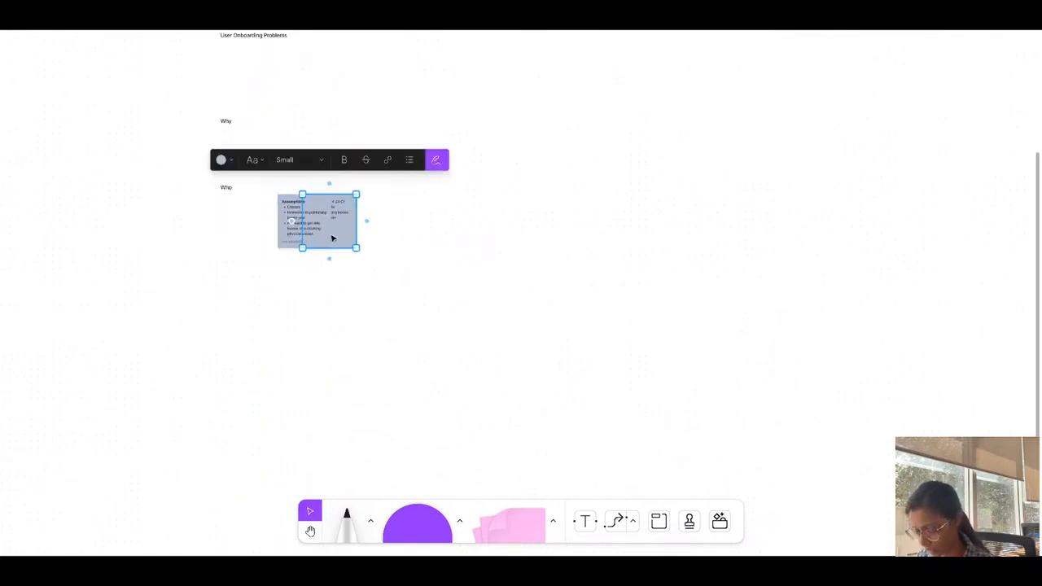
{"action": "key", "text": "ctrl+z"}
{"action": "left_click_drag", "start_coordinate": [171, 225], "coordinate": [361, 228]}
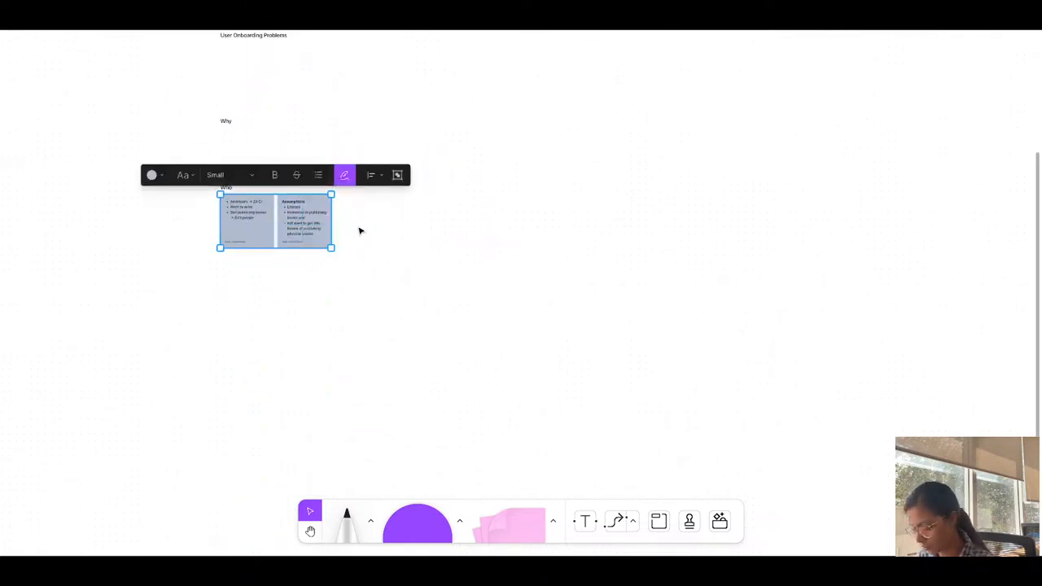
{"action": "key", "text": "Delete"}
{"action": "scroll", "coordinate": [361, 231], "scroll_direction": "up", "scroll_amount": 5}
{"action": "left_click_drag", "start_coordinate": [194, 242], "coordinate": [344, 239]}
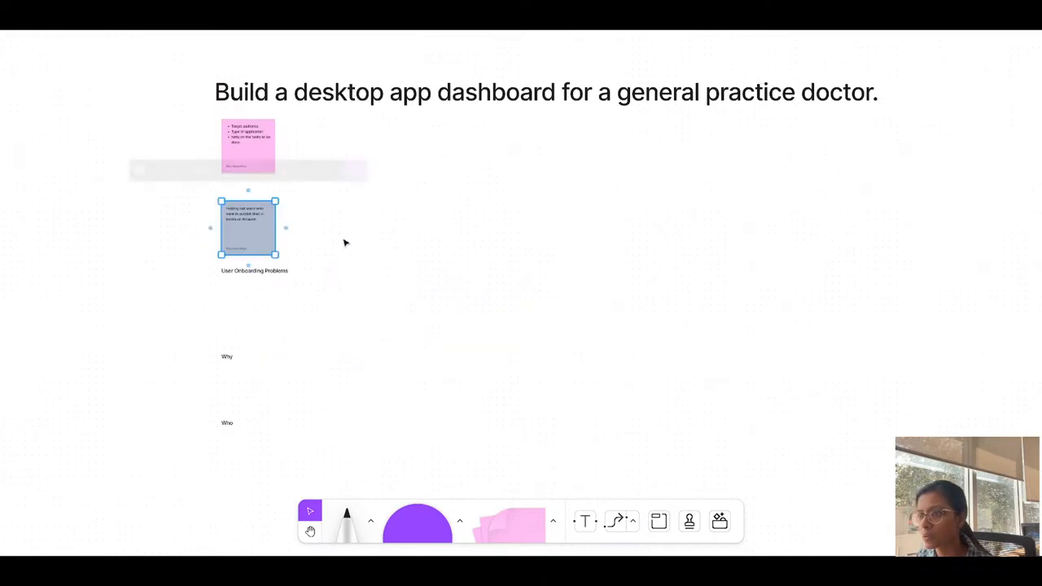
{"action": "key", "text": "Delete"}
Move the User Onboarding Problems, Why and Who headings up together to just below the pink sticky note
{"action": "left_click_drag", "start_coordinate": [177, 253], "coordinate": [302, 530]}
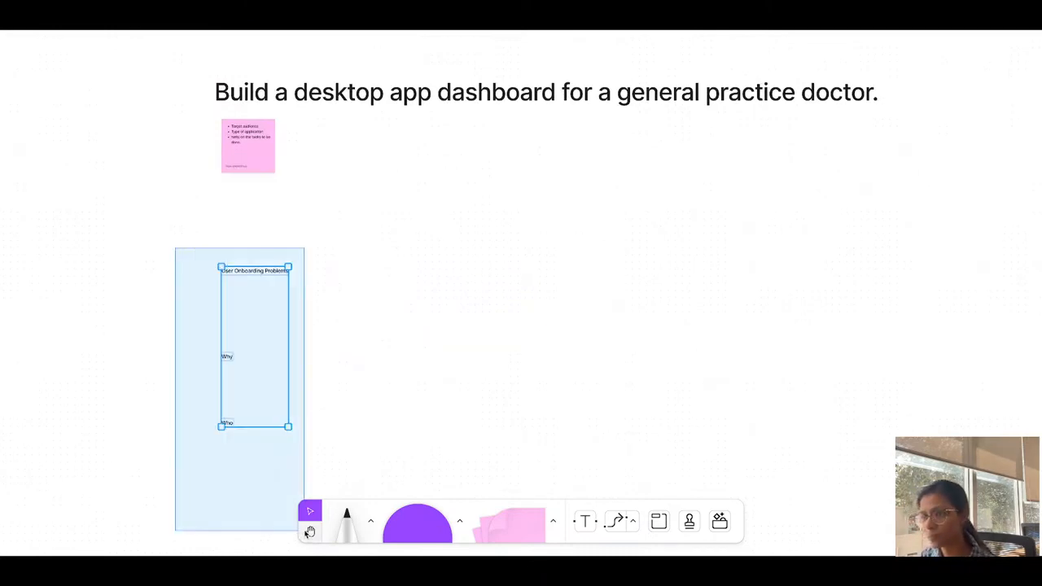
{"action": "left_click_drag", "start_coordinate": [244, 368], "coordinate": [245, 286]}
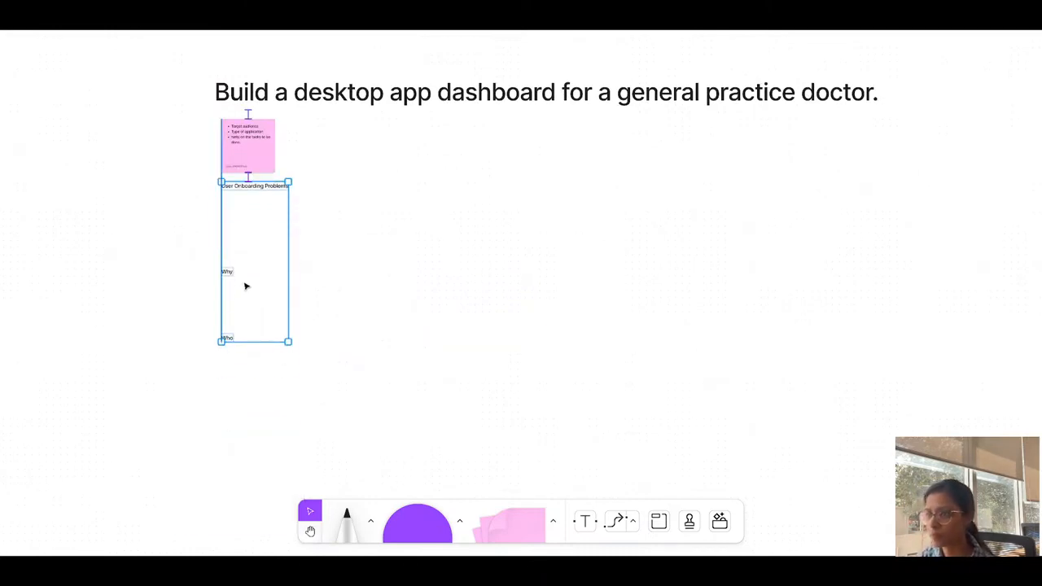
{"action": "scroll", "coordinate": [171, 220], "scroll_direction": "up", "scroll_amount": 5}
{"action": "left_click", "coordinate": [172, 221]}
Change the User Onboarding Problems heading to "Current Problems"
{"action": "scroll", "coordinate": [569, 264], "scroll_direction": "up", "scroll_amount": 3}
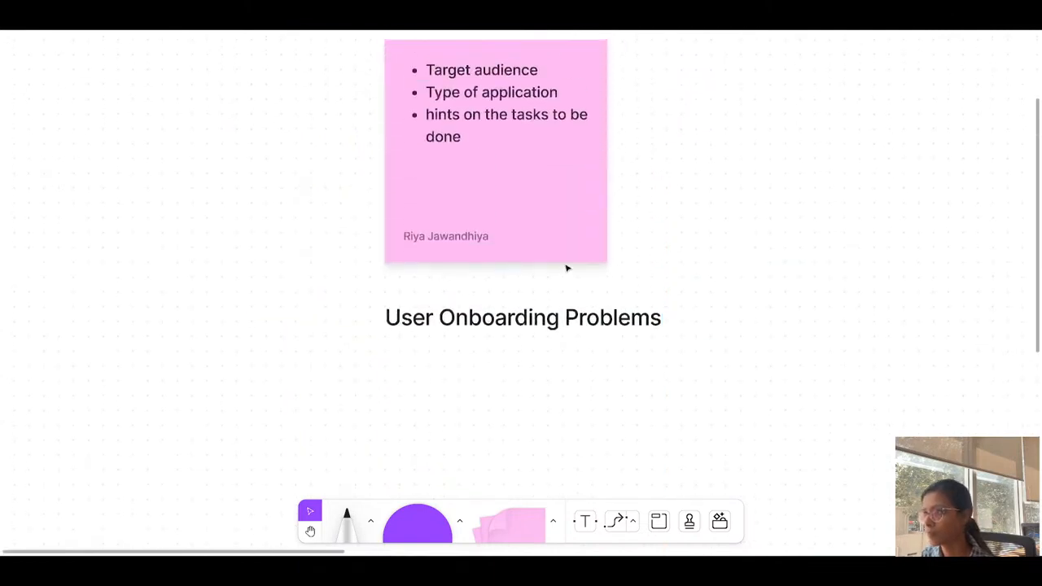
{"action": "double_click", "coordinate": [525, 349]}
{"action": "left_click_drag", "start_coordinate": [564, 342], "coordinate": [327, 333]}
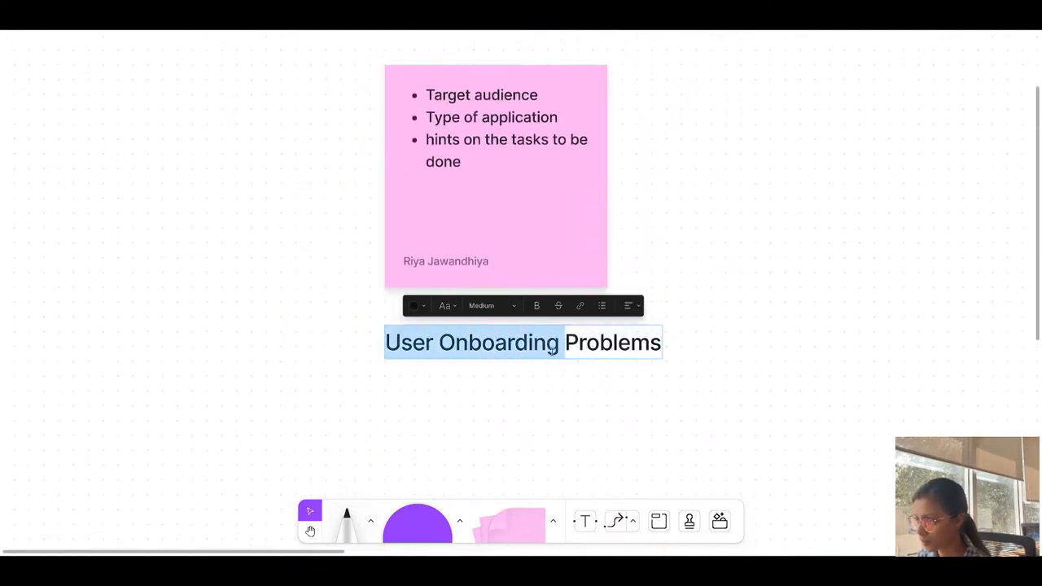
{"action": "left_click_drag", "start_coordinate": [560, 344], "coordinate": [366, 335]}
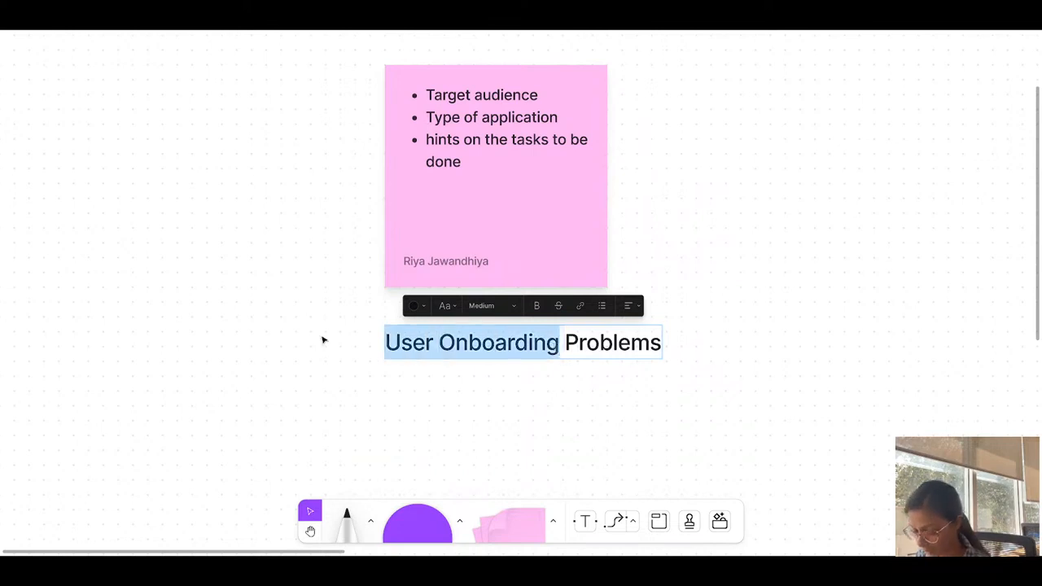
{"action": "type", "text": "Current"}
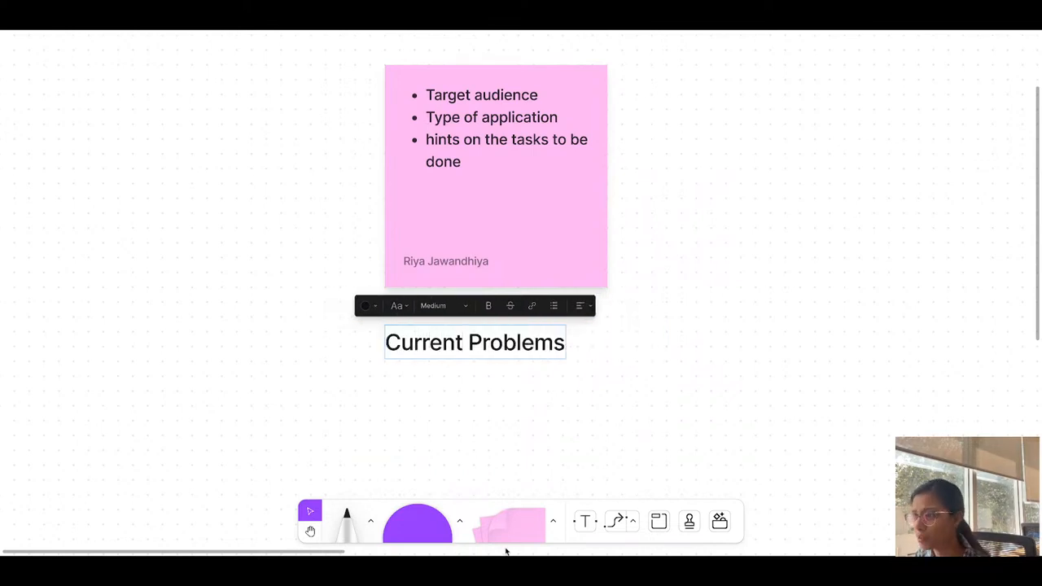
{"action": "key", "text": "Escape"}
{"action": "left_click", "coordinate": [502, 456]}
Centre the text of the Current Problems, Why and Who headings, space them evenly, and move them down to leave a gap below the pink note
{"action": "scroll", "coordinate": [502, 452], "scroll_direction": "down", "scroll_amount": 5}
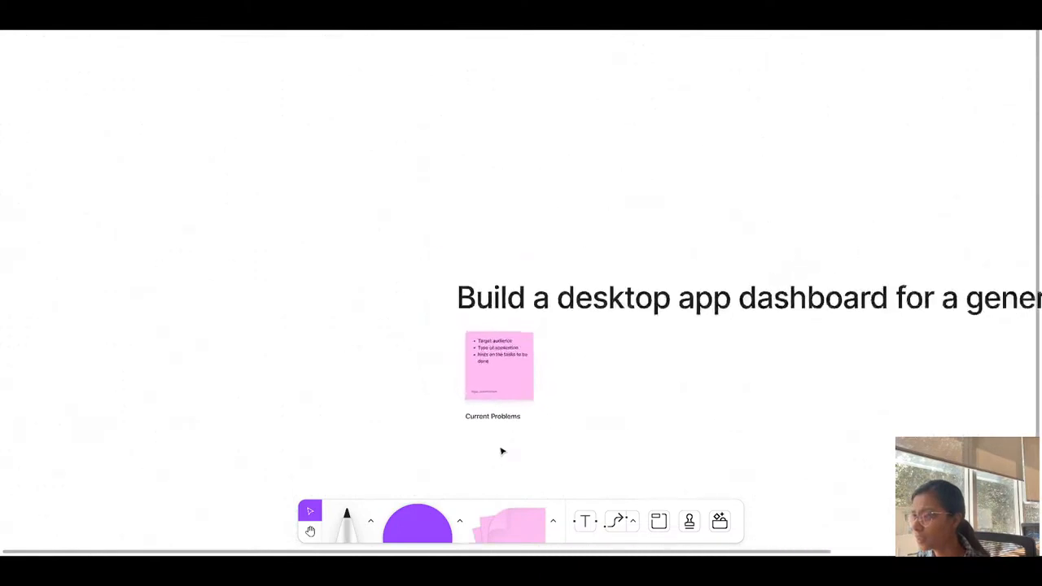
{"action": "scroll", "coordinate": [499, 435], "scroll_direction": "down", "scroll_amount": 3}
{"action": "scroll", "coordinate": [482, 279], "scroll_direction": "down", "scroll_amount": 3}
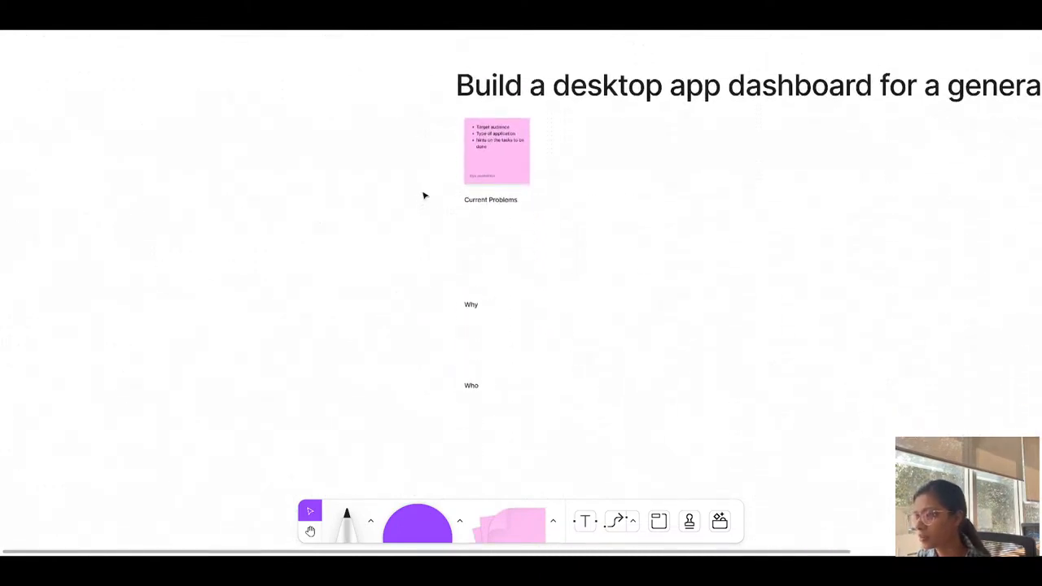
{"action": "left_click_drag", "start_coordinate": [424, 193], "coordinate": [528, 401]}
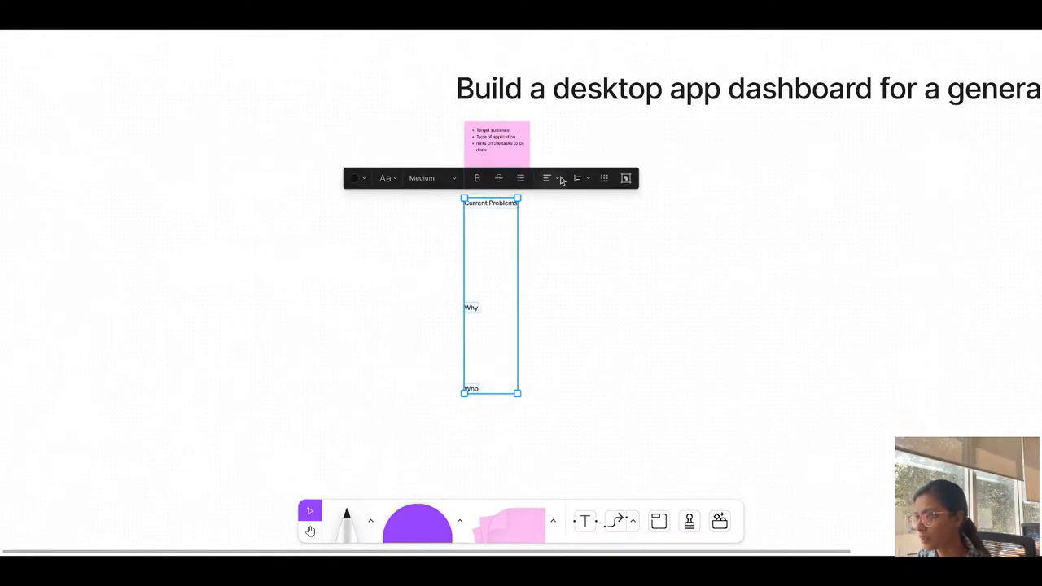
{"action": "left_click", "coordinate": [554, 175]}
{"action": "left_click", "coordinate": [557, 147]}
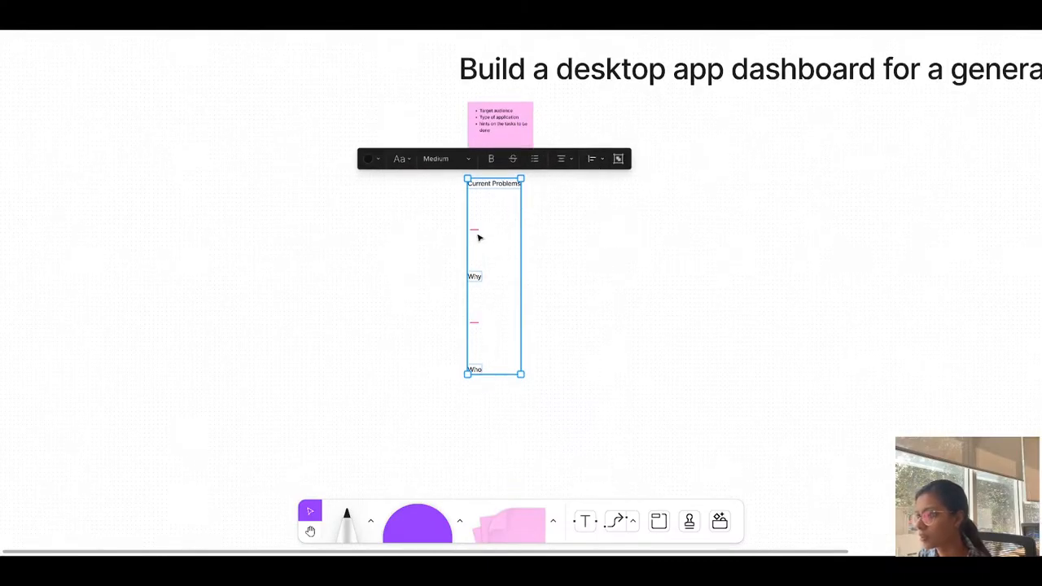
{"action": "left_click_drag", "start_coordinate": [479, 235], "coordinate": [481, 311]}
{"action": "left_click", "coordinate": [465, 196]}
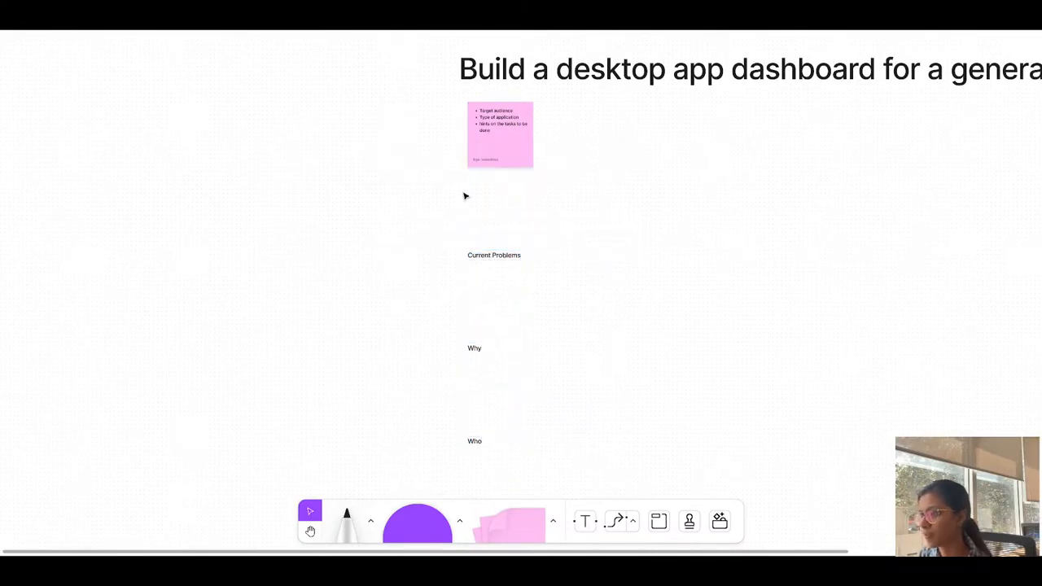
Place a copy of the Current Problems heading directly below the pink sticky note, aligned with its edge
{"action": "scroll", "coordinate": [466, 196], "scroll_direction": "up", "scroll_amount": 10}
{"action": "scroll", "coordinate": [465, 196], "scroll_direction": "down", "scroll_amount": 5}
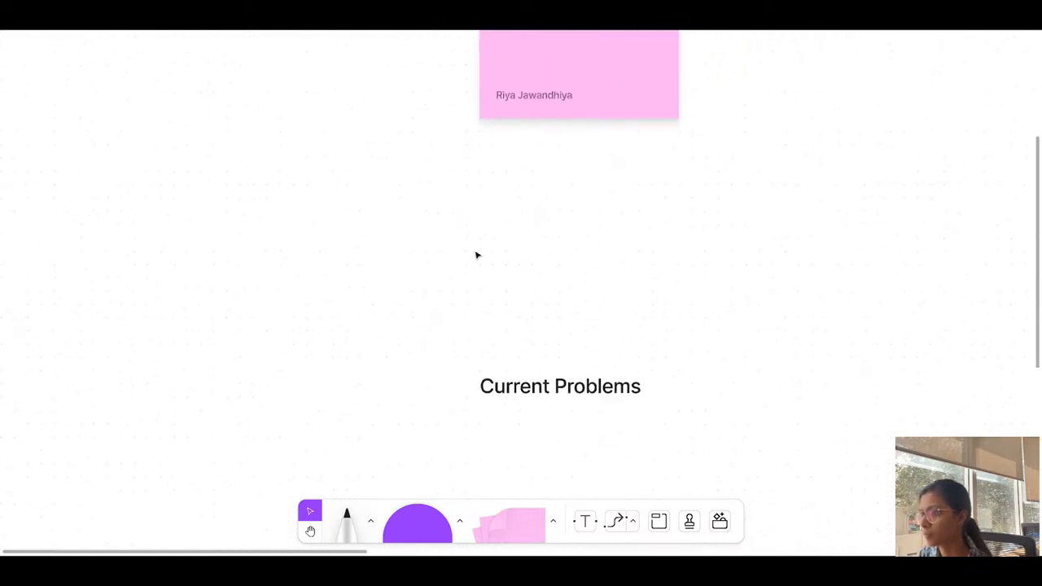
{"action": "left_click", "coordinate": [522, 389]}
{"action": "left_click_drag", "start_coordinate": [522, 389], "coordinate": [511, 138]}
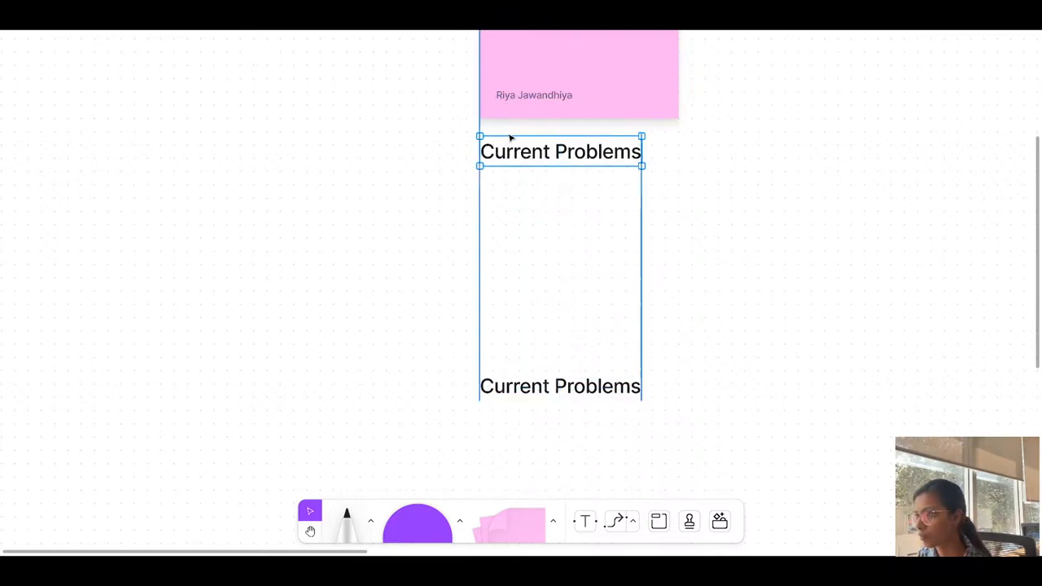
{"action": "left_click", "coordinate": [554, 266]}
Add a blank pink sticky note between the two Current Problems headings, moving the lower heading down to leave even gaps
{"action": "left_click_drag", "start_coordinate": [513, 525], "coordinate": [525, 248]}
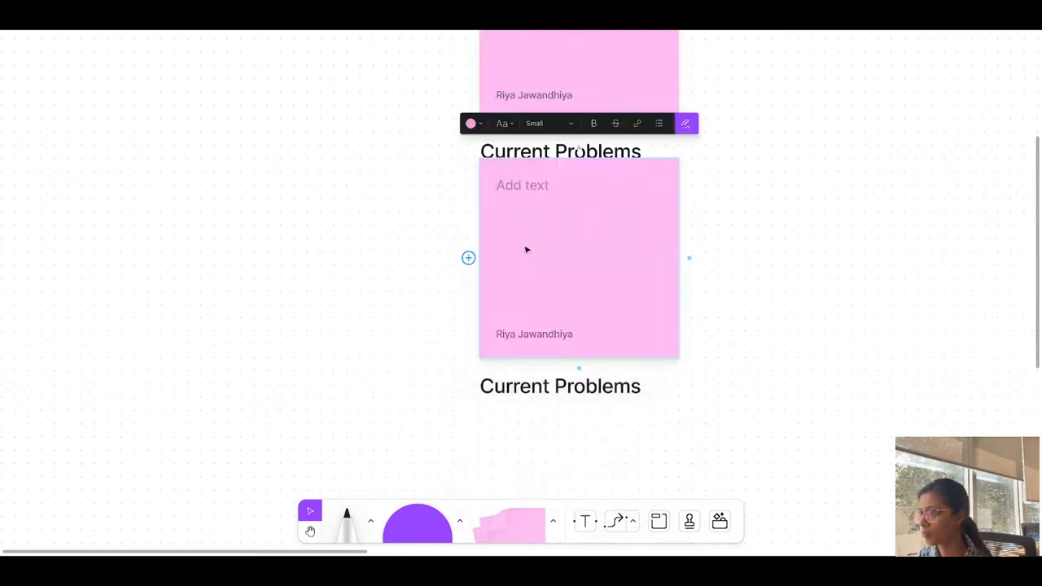
{"action": "scroll", "coordinate": [525, 293], "scroll_direction": "up", "scroll_amount": 1}
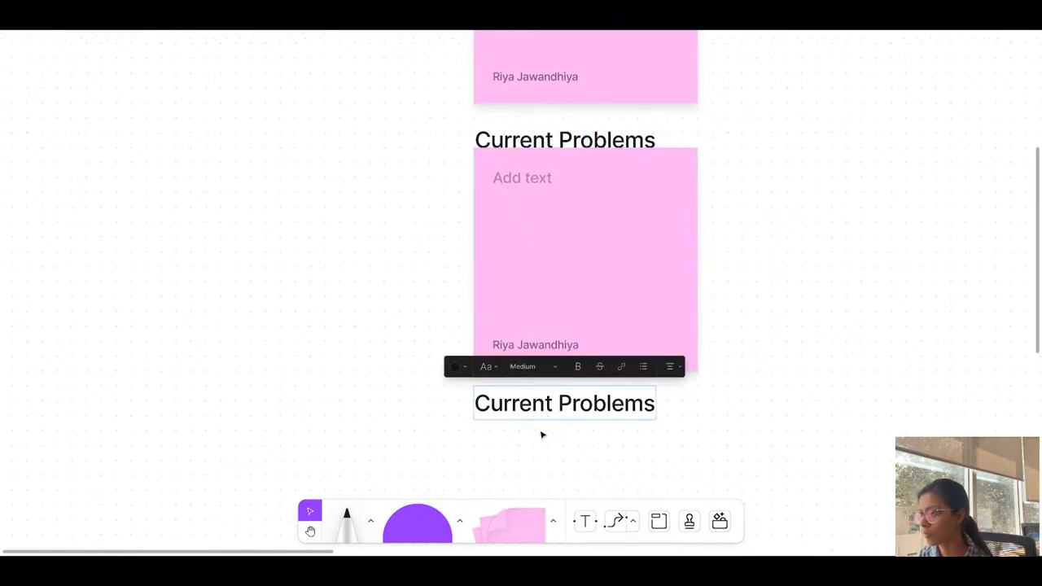
{"action": "left_click_drag", "start_coordinate": [547, 401], "coordinate": [547, 431]}
{"action": "mouse_move", "coordinate": [579, 276]}
{"action": "left_mouse_down"}
{"action": "mouse_move", "coordinate": [584, 288]}
{"action": "mouse_move", "coordinate": [575, 287]}
{"action": "left_mouse_up"}
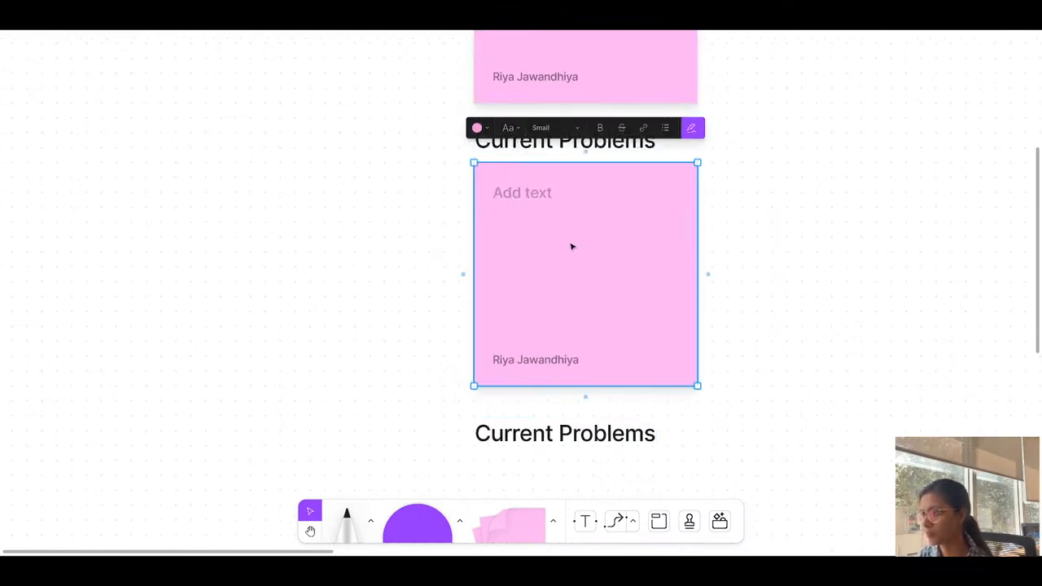
{"action": "scroll", "coordinate": [572, 247], "scroll_direction": "up", "scroll_amount": 2}
Switch to the Brave browser, search for "doctors" and skim the results
{"action": "key", "text": "ctrl+Right"}
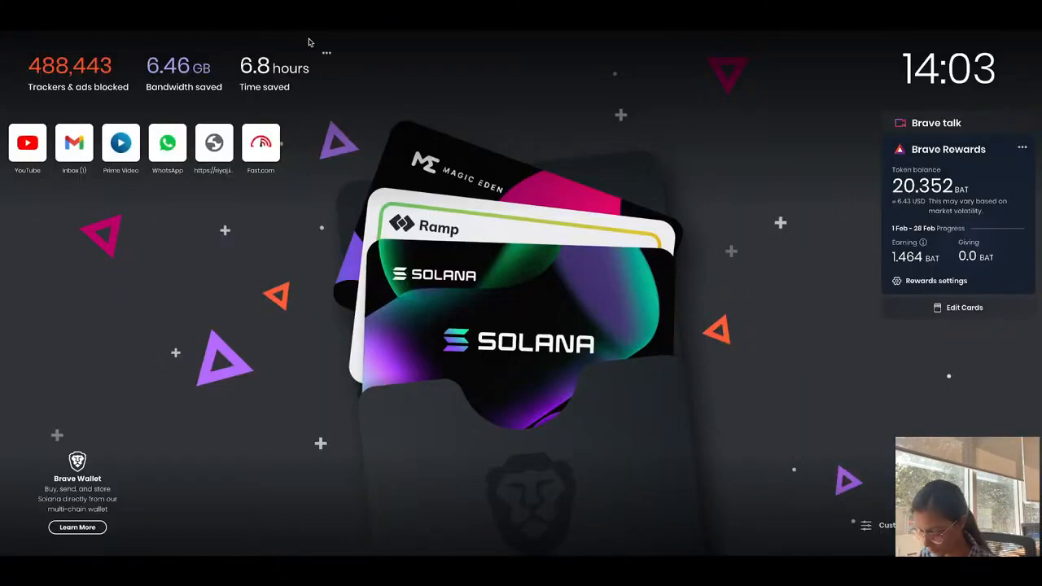
{"action": "type", "text": "doctors"}
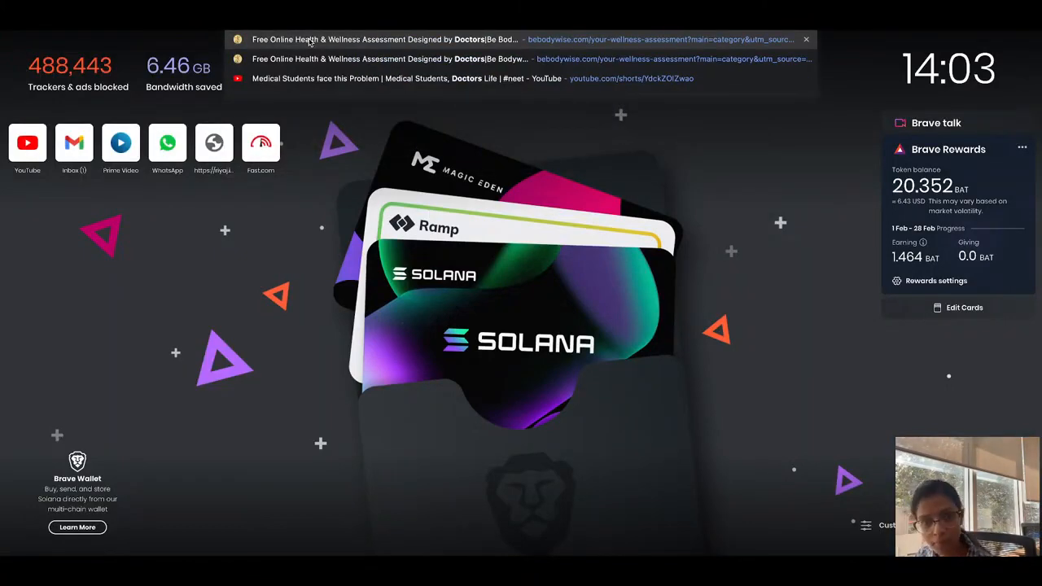
{"action": "key", "text": "Return"}
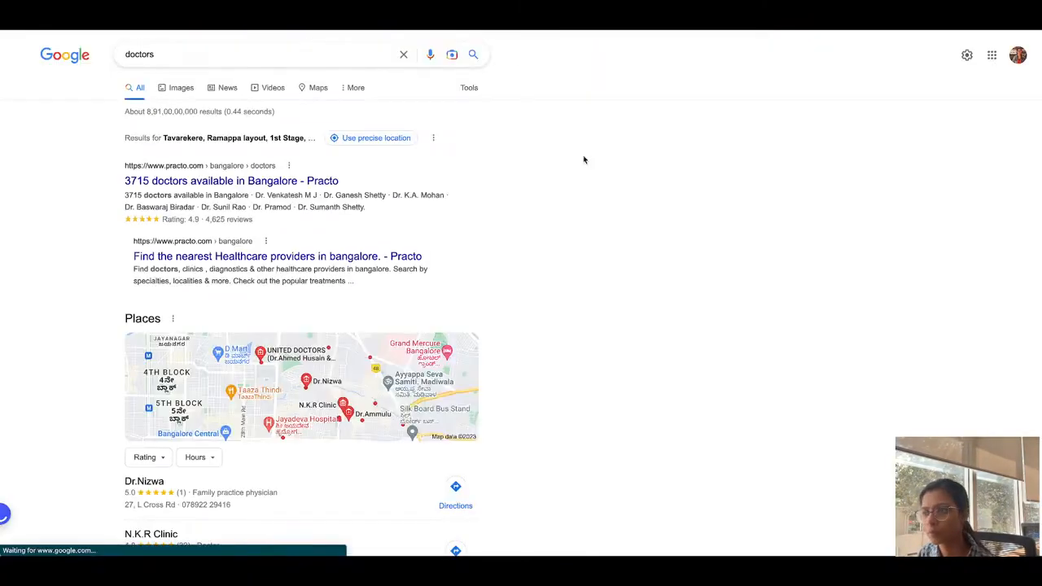
{"action": "scroll", "coordinate": [652, 230], "scroll_direction": "down", "scroll_amount": 5}
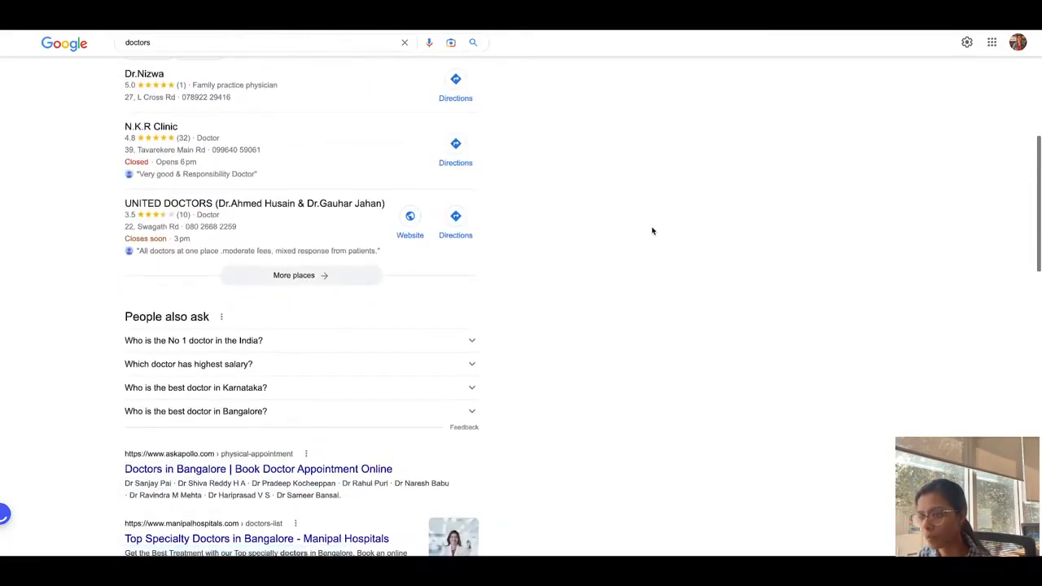
{"action": "scroll", "coordinate": [655, 228], "scroll_direction": "down", "scroll_amount": 1}
{"action": "scroll", "coordinate": [658, 227], "scroll_direction": "up", "scroll_amount": 10}
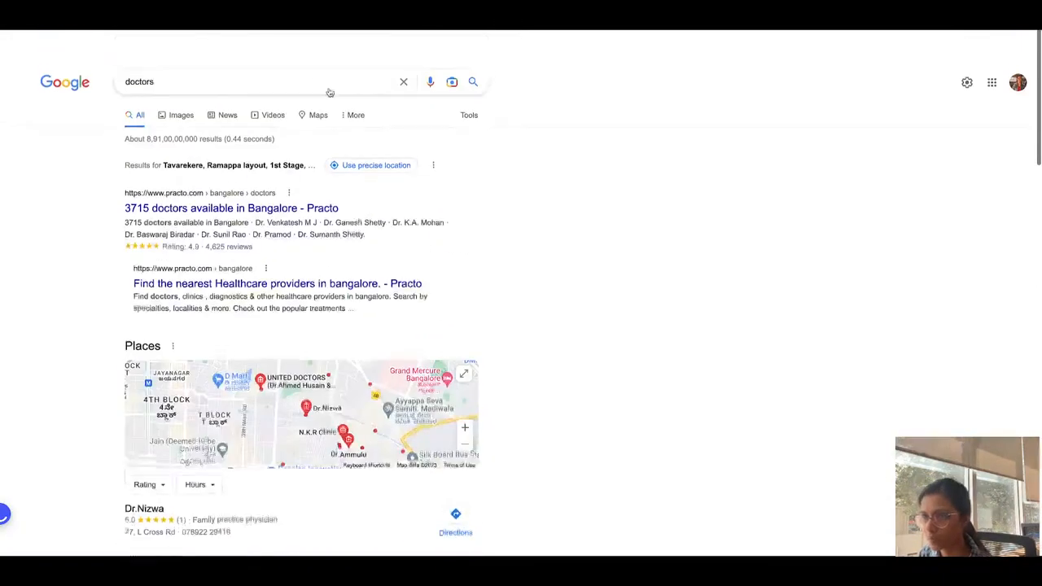
Replace the Google query and search for "general physician tasks"
{"action": "left_click", "coordinate": [179, 55]}
{"action": "key", "text": "BackSpace"}
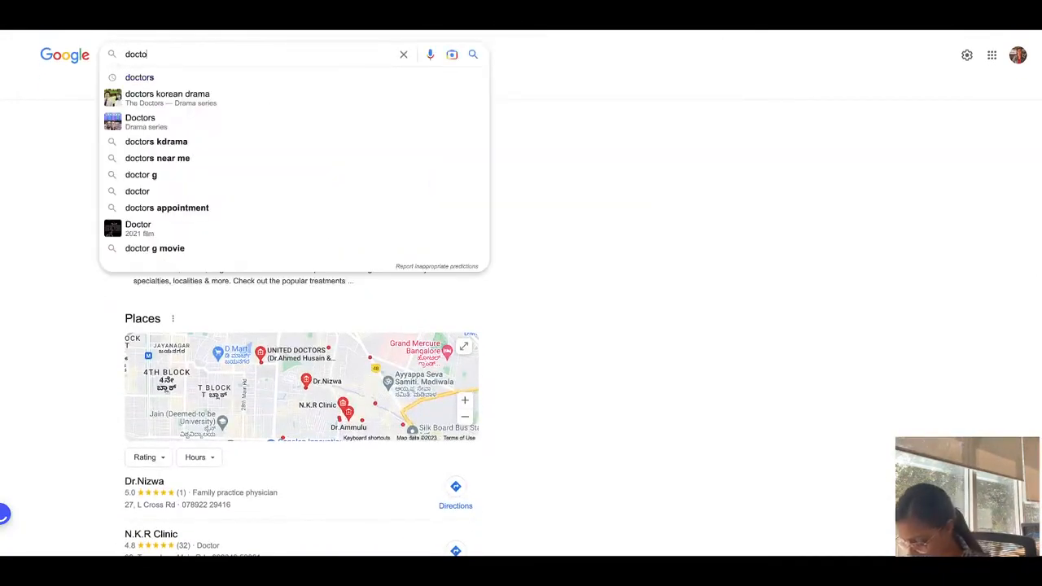
{"action": "key", "text": "BackSpace"}
{"action": "key", "text": "BackSpace"}
{"action": "key", "text": "BackSpace"}
{"action": "key", "text": "BackSpace"}
{"action": "key", "text": "BackSpace"}
{"action": "type", "text": "gene"}
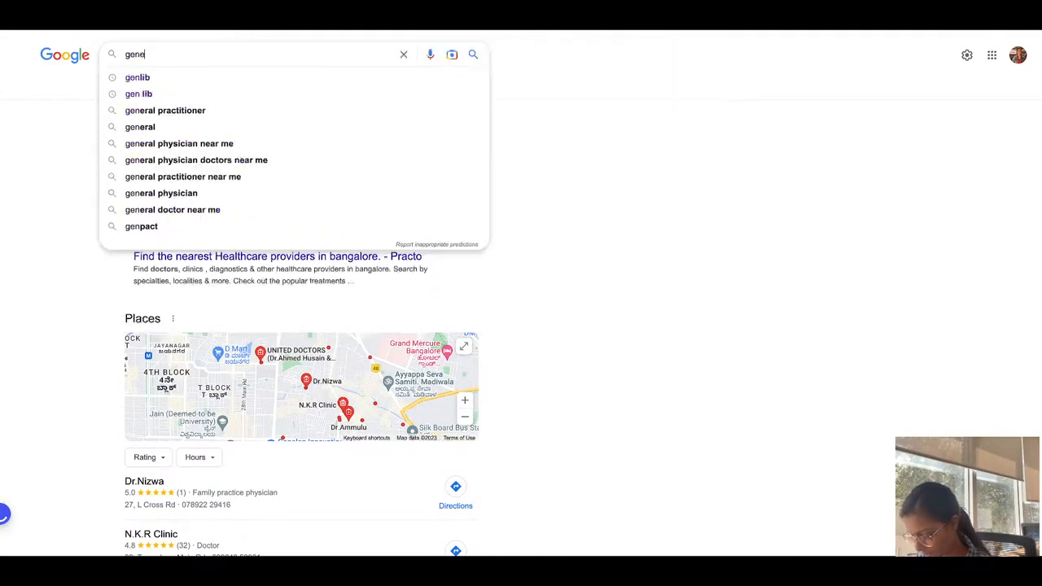
{"action": "type", "text": "ral physic"}
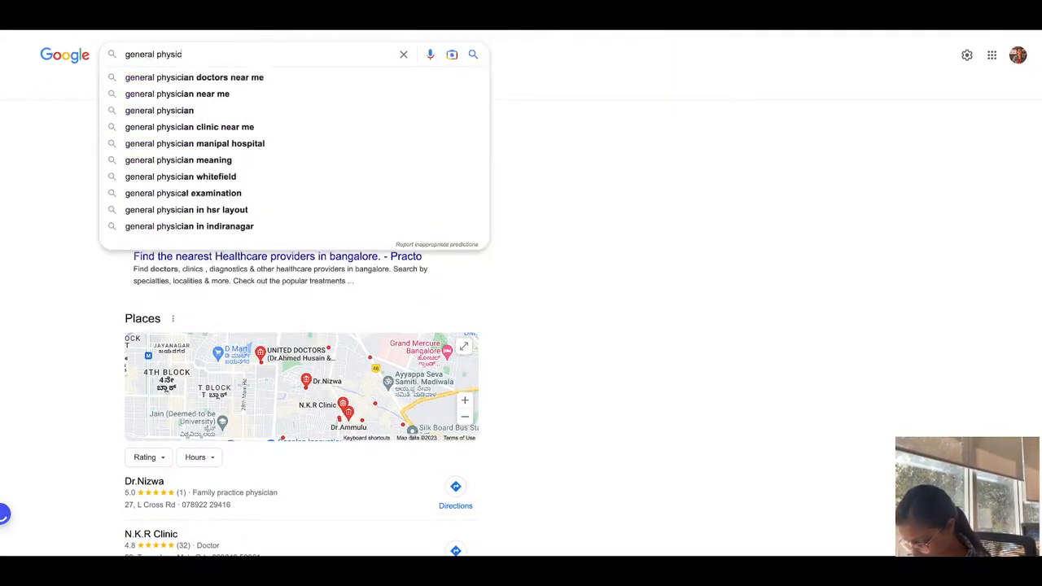
{"action": "type", "text": "ian"}
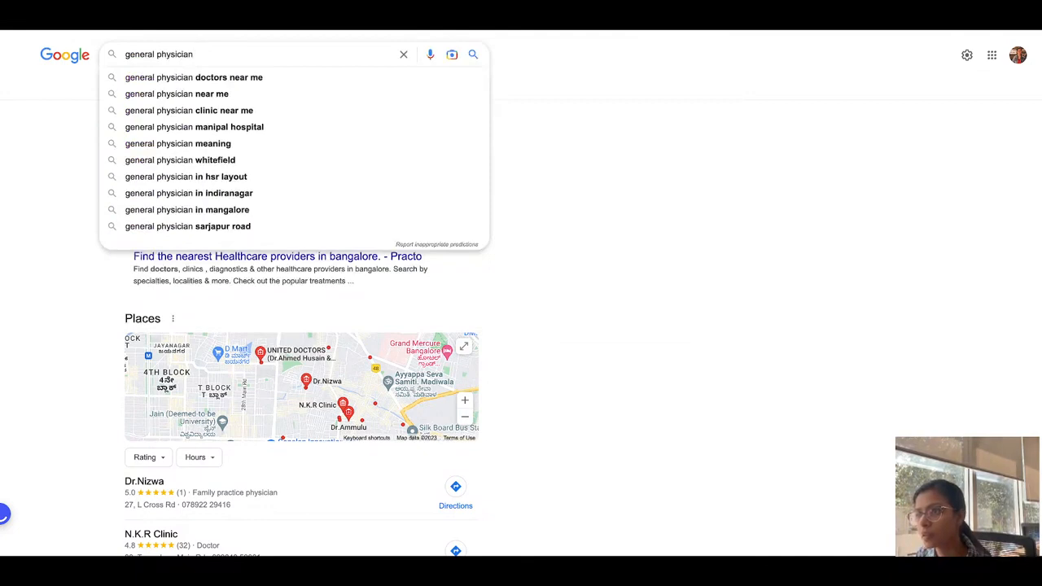
{"action": "type", "text": " task"}
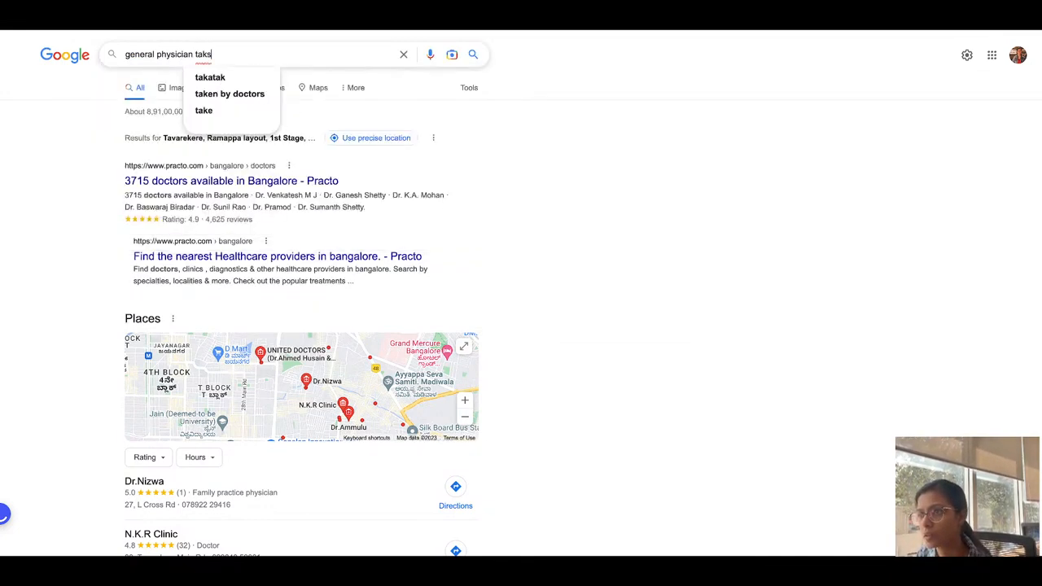
{"action": "key", "text": "BackSpace"}
{"action": "type", "text": "ska"}
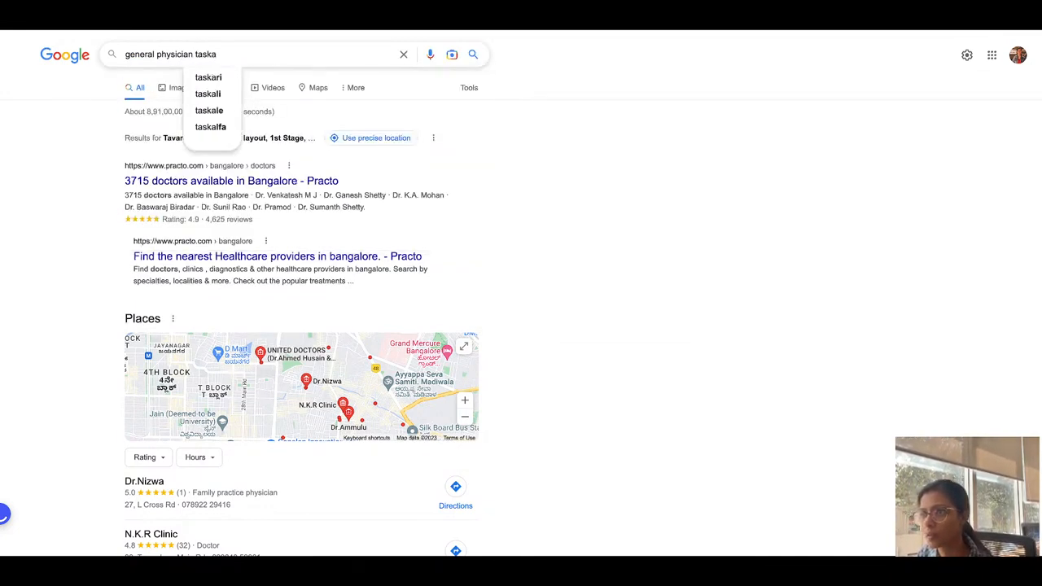
{"action": "key", "text": "BackSpace"}
{"action": "type", "text": "s"}
{"action": "key", "text": "Return"}
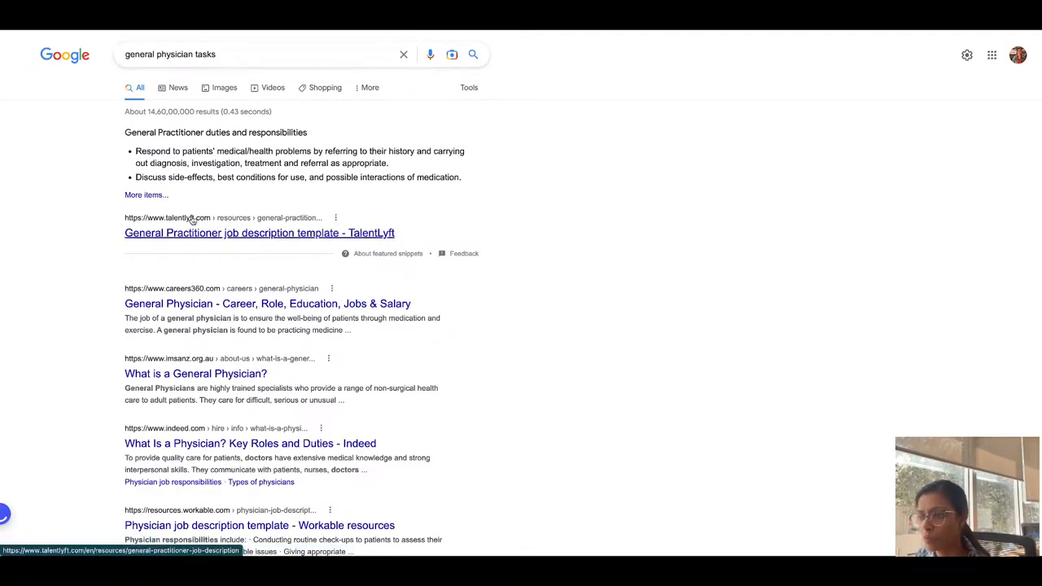
Look through the results and read the duties and responsibilities in TalentLyft's General Practitioner job description
{"action": "scroll", "coordinate": [275, 321], "scroll_direction": "down", "scroll_amount": 2}
{"action": "scroll", "coordinate": [275, 322], "scroll_direction": "down", "scroll_amount": 4}
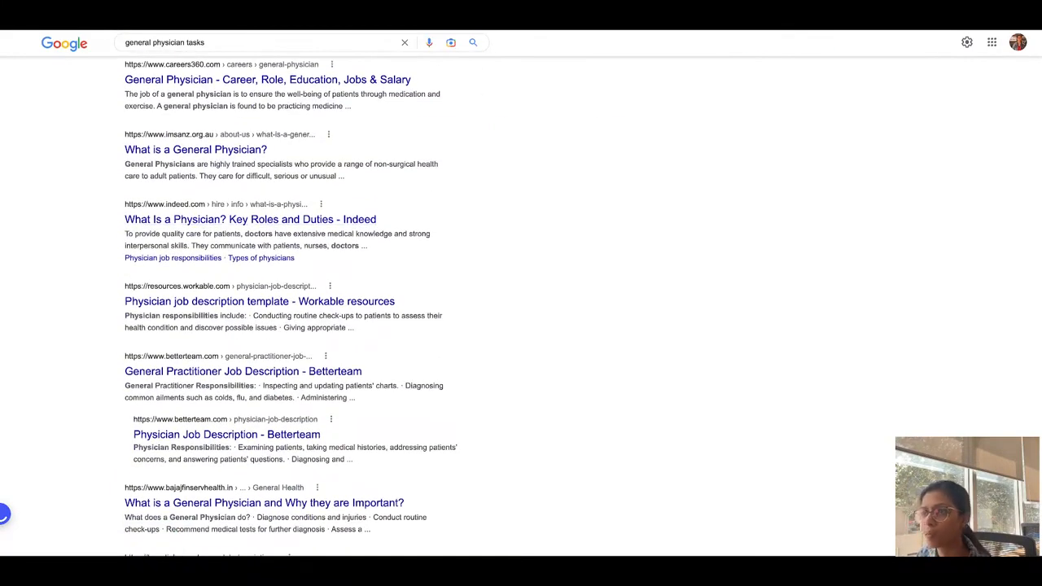
{"action": "key", "text": "ctrl+Tab"}
{"action": "scroll", "coordinate": [388, 300], "scroll_direction": "down", "scroll_amount": 5}
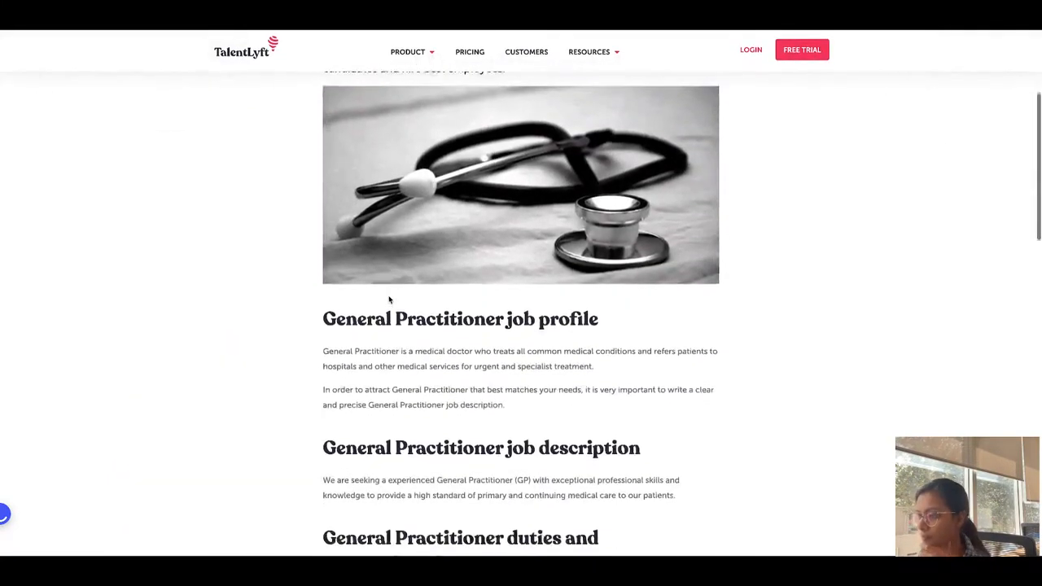
{"action": "scroll", "coordinate": [388, 301], "scroll_direction": "down", "scroll_amount": 1}
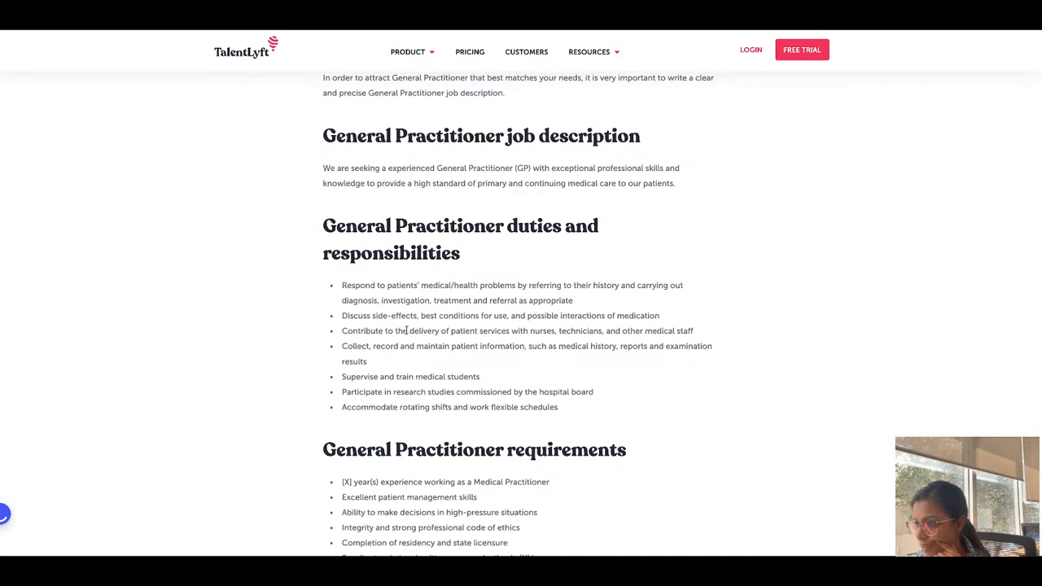
Reread the General Practitioner duties and requirements on the TalentLyft page
{"action": "scroll", "coordinate": [411, 357], "scroll_direction": "down", "scroll_amount": 5}
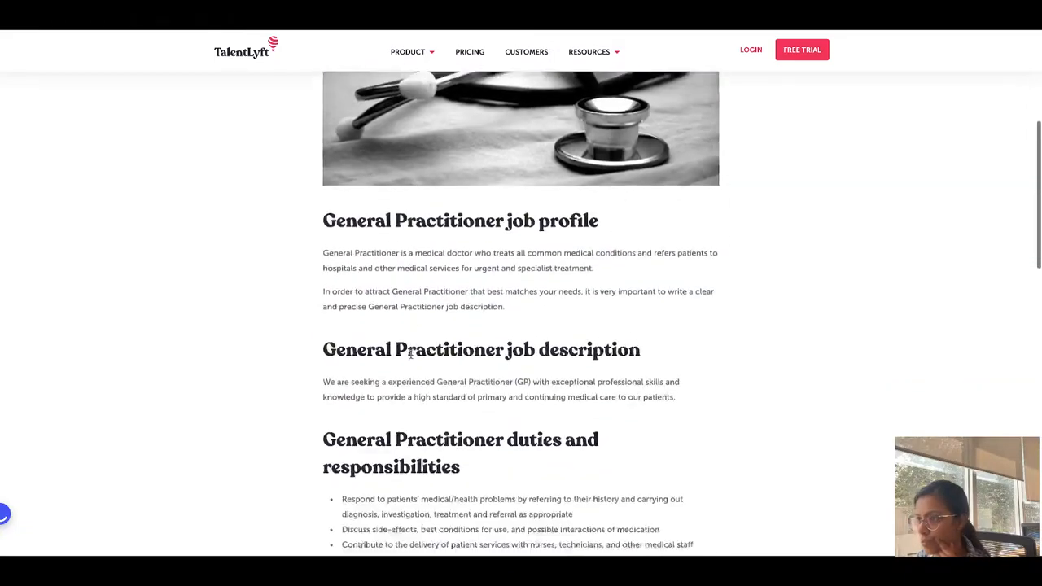
{"action": "scroll", "coordinate": [411, 355], "scroll_direction": "down", "scroll_amount": 2}
{"action": "scroll", "coordinate": [411, 355], "scroll_direction": "down", "scroll_amount": 2}
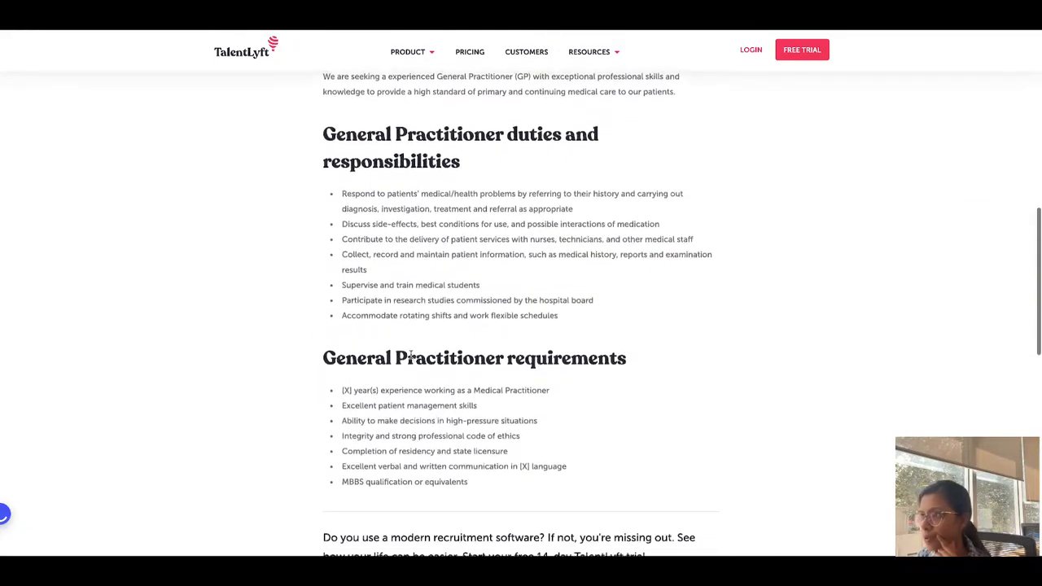
{"action": "scroll", "coordinate": [411, 356], "scroll_direction": "up", "scroll_amount": 1}
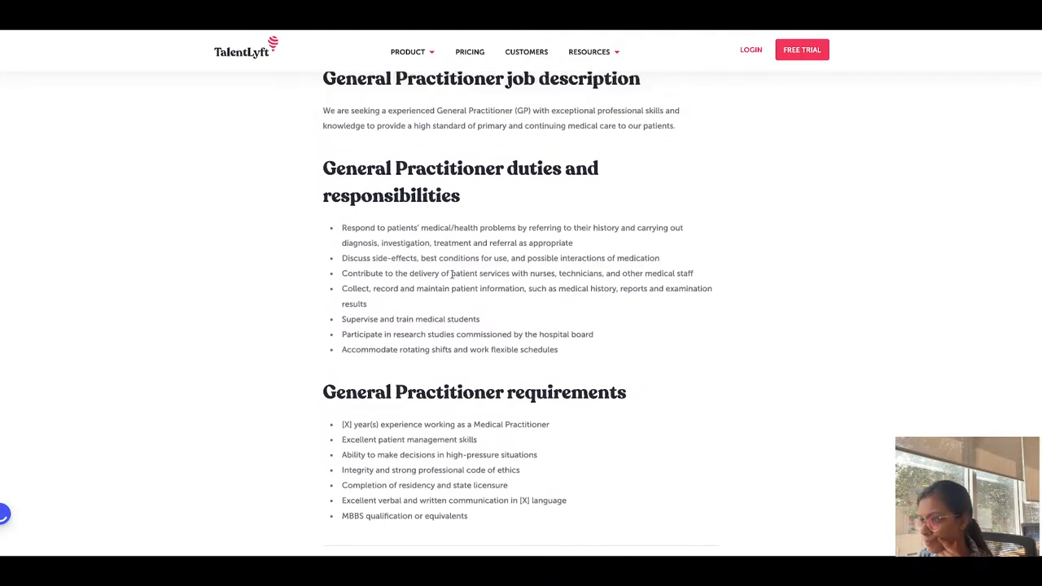
In FigJam, add the bullet "Might be using traditional web products like excel which are easy for everybody" to the blank sticky under the upper Current Problems heading
{"action": "key", "text": "ctrl+Left"}
{"action": "double_click", "coordinate": [543, 190]}
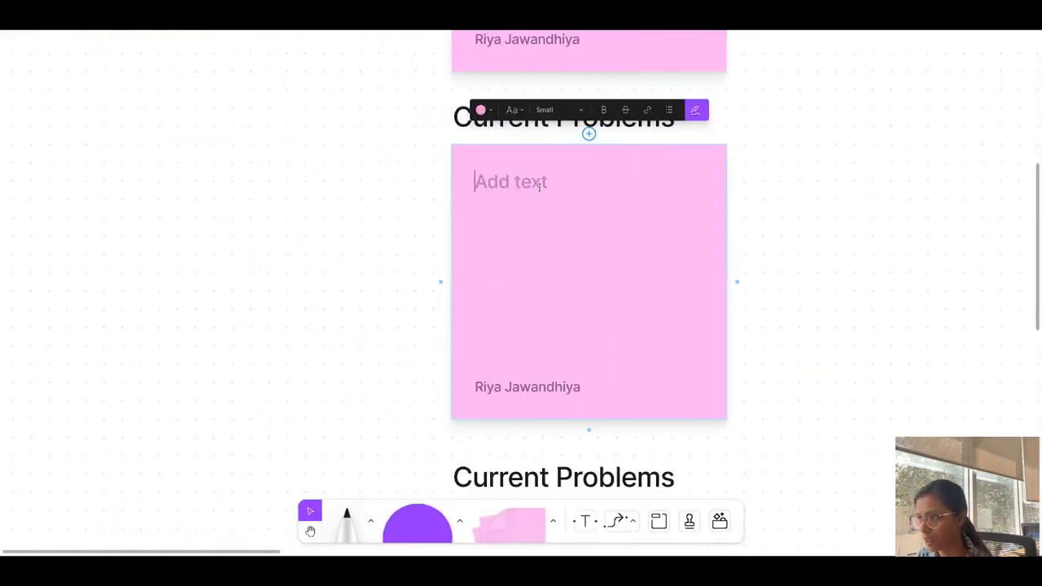
{"action": "type", "text": "-"}
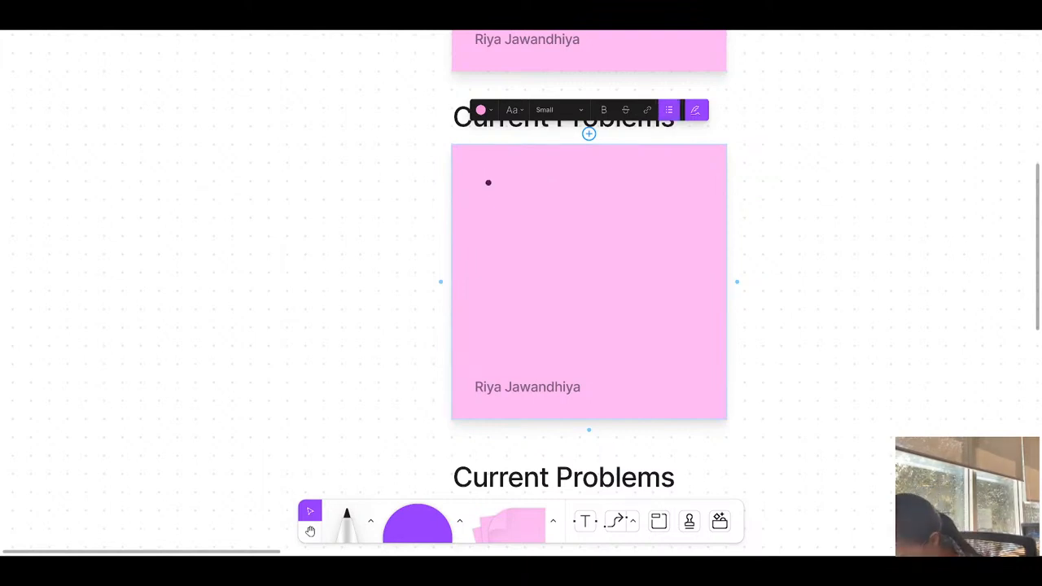
{"action": "type", "text": " E"}
{"action": "key", "text": "BackSpace"}
{"action": "type", "text": "M"}
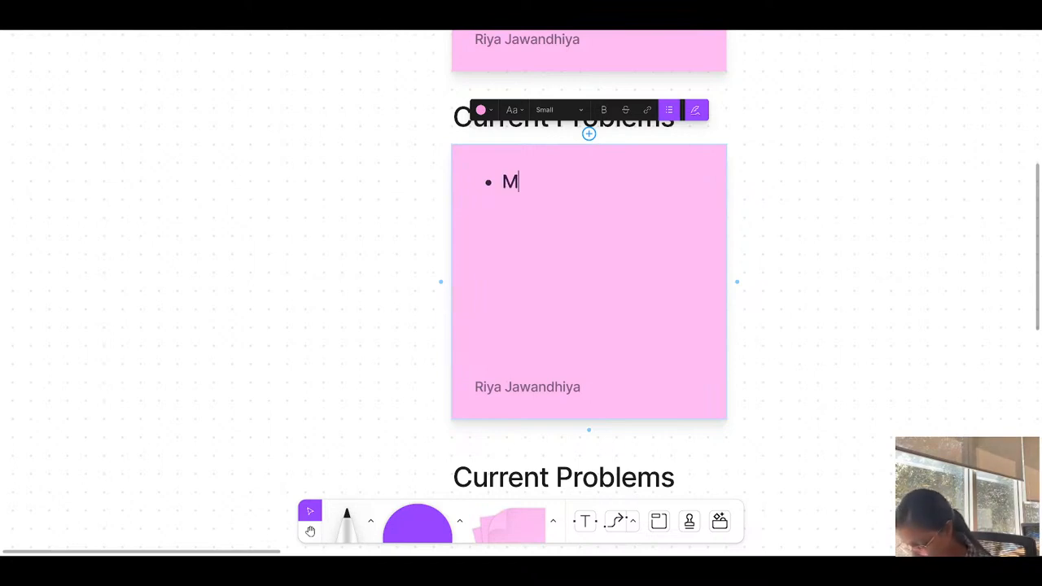
{"action": "type", "text": "ight be using "}
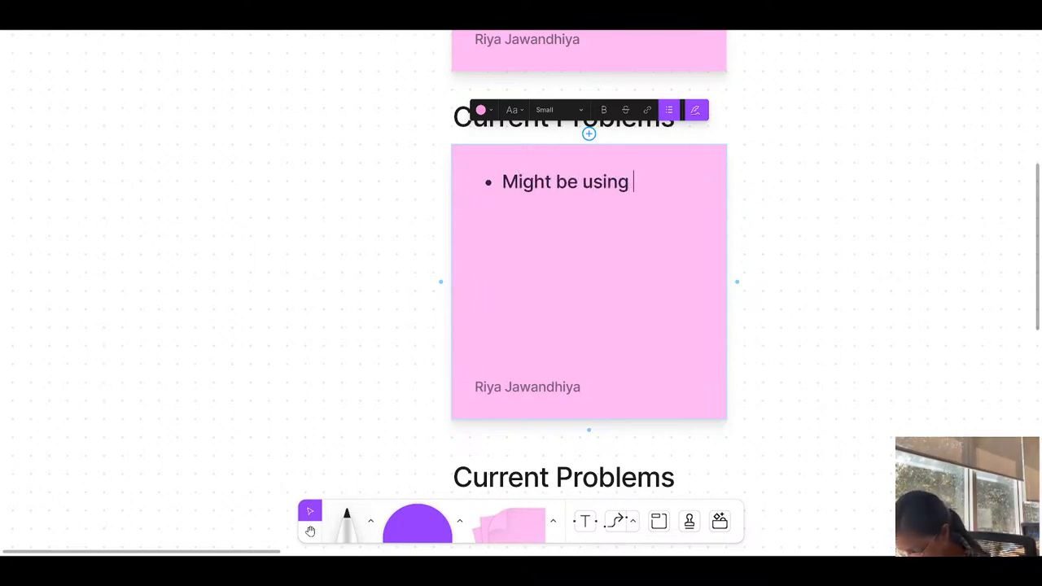
{"action": "type", "text": "traditional web proje"}
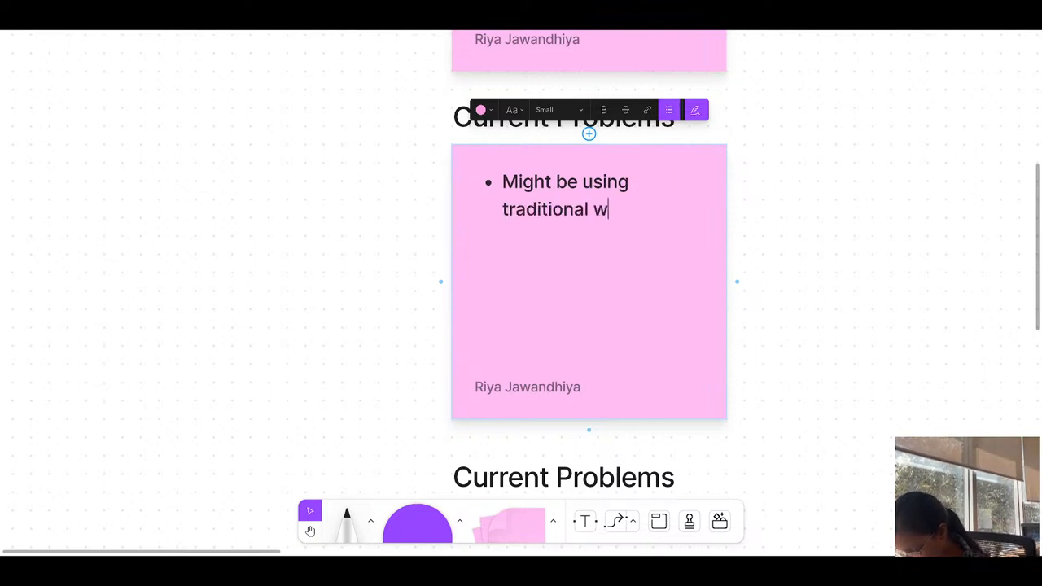
{"action": "key", "text": "BackSpace"}
{"action": "key", "text": "BackSpace"}
{"action": "type", "text": "d"}
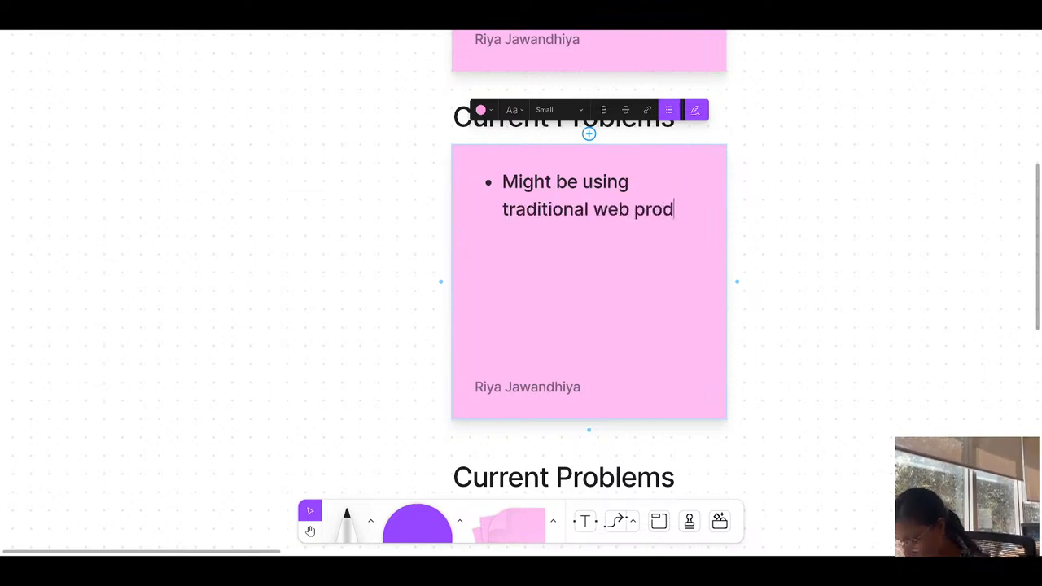
{"action": "type", "text": "ucts like ex"}
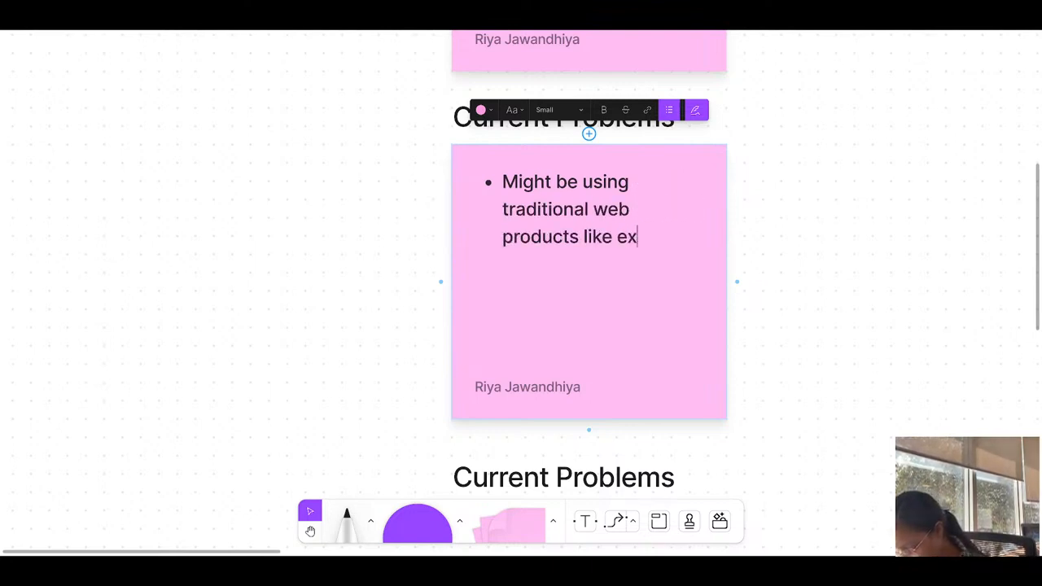
{"action": "type", "text": "cel which a"}
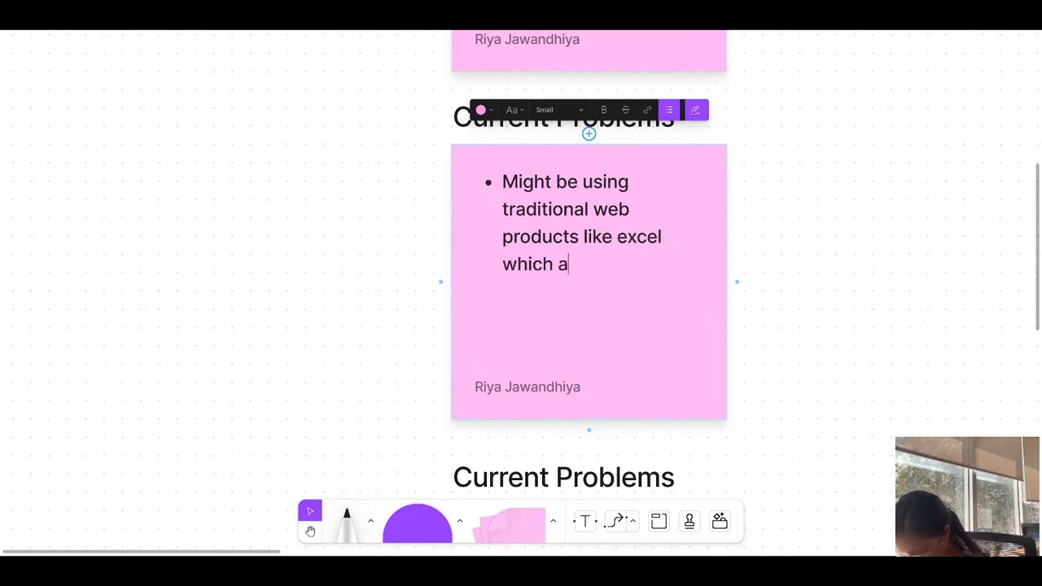
{"action": "type", "text": "re easy for "}
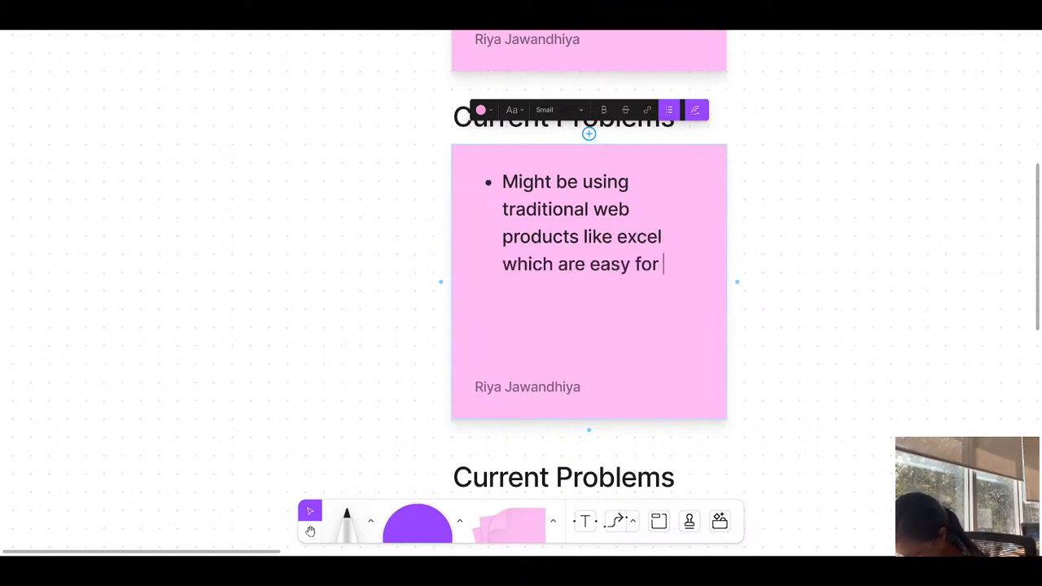
{"action": "type", "text": "evye"}
{"action": "key", "text": "BackSpace"}
{"action": "key", "text": "BackSpace"}
{"action": "type", "text": "e"}
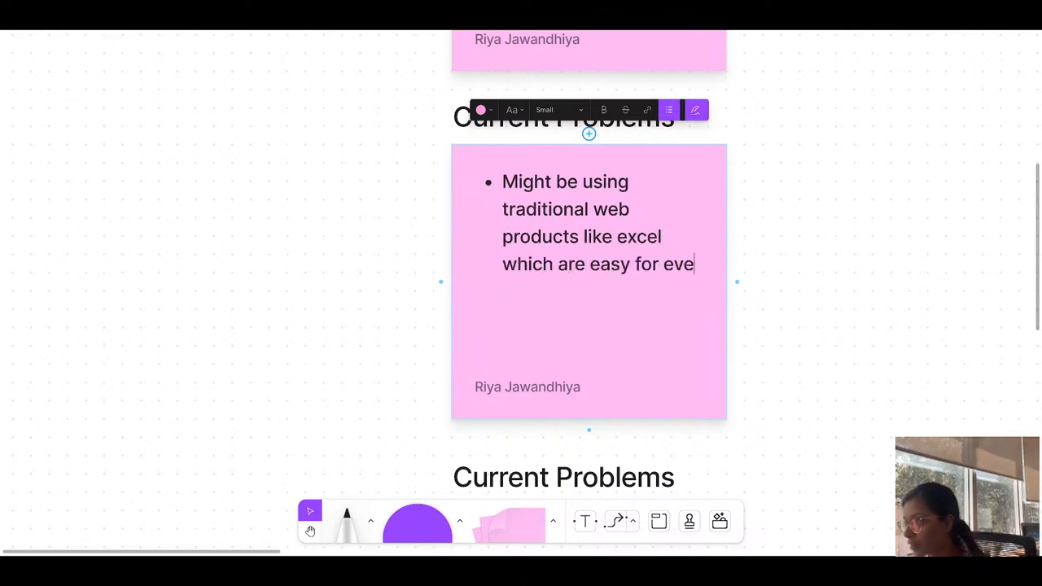
{"action": "type", "text": "rybof"}
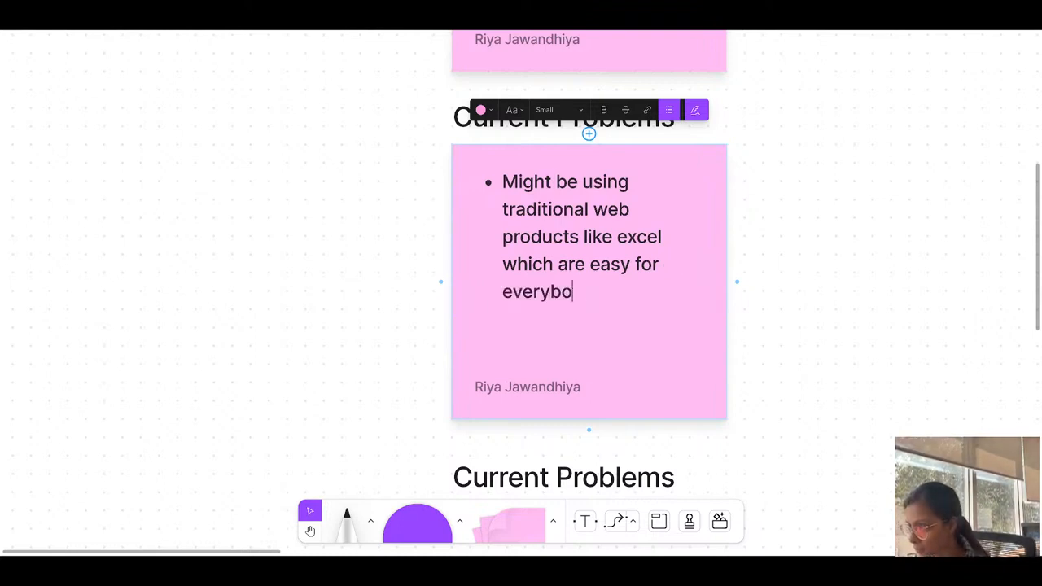
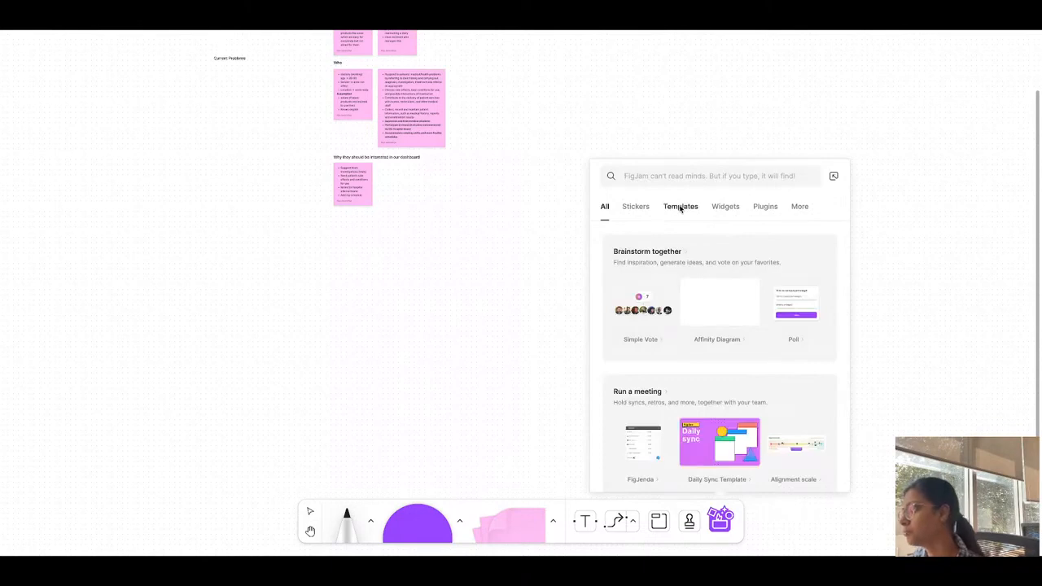
Browse the FigJam templates and search them for "user flow"
{"action": "left_click", "coordinate": [681, 208]}
{"action": "scroll", "coordinate": [624, 374], "scroll_direction": "down", "scroll_amount": 5}
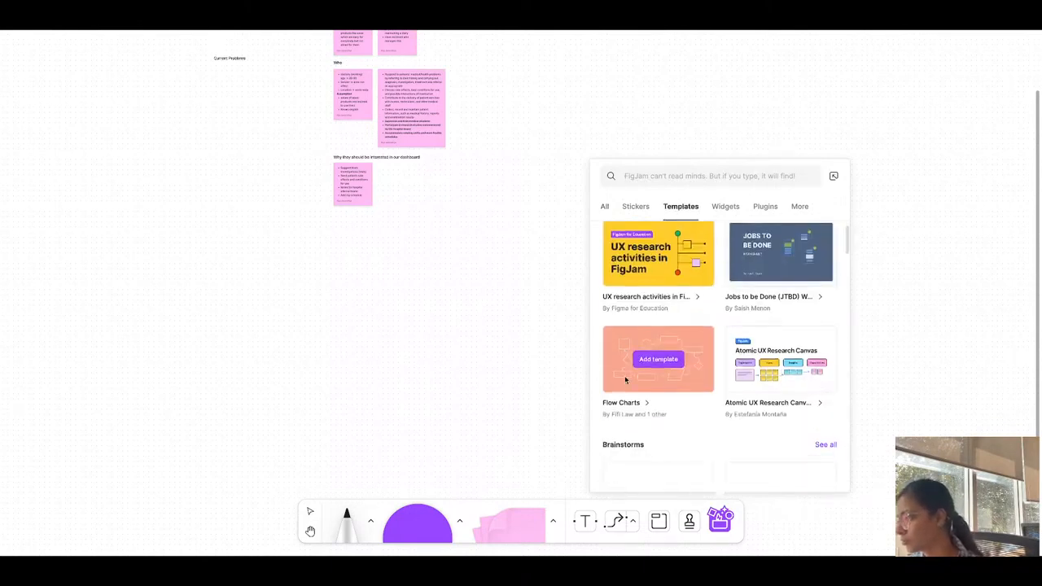
{"action": "scroll", "coordinate": [625, 375], "scroll_direction": "down", "scroll_amount": 3}
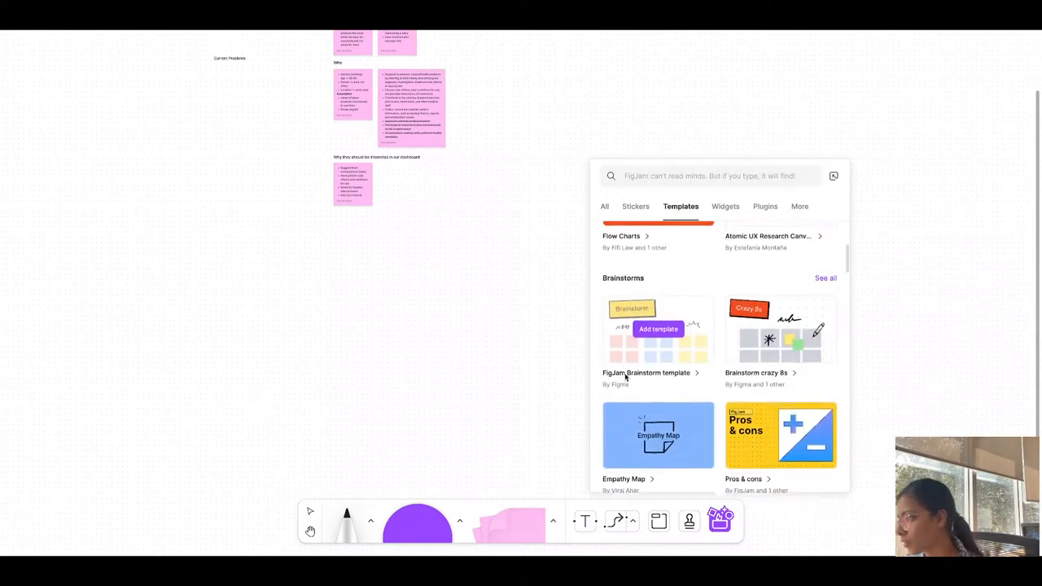
{"action": "scroll", "coordinate": [625, 374], "scroll_direction": "down", "scroll_amount": 4}
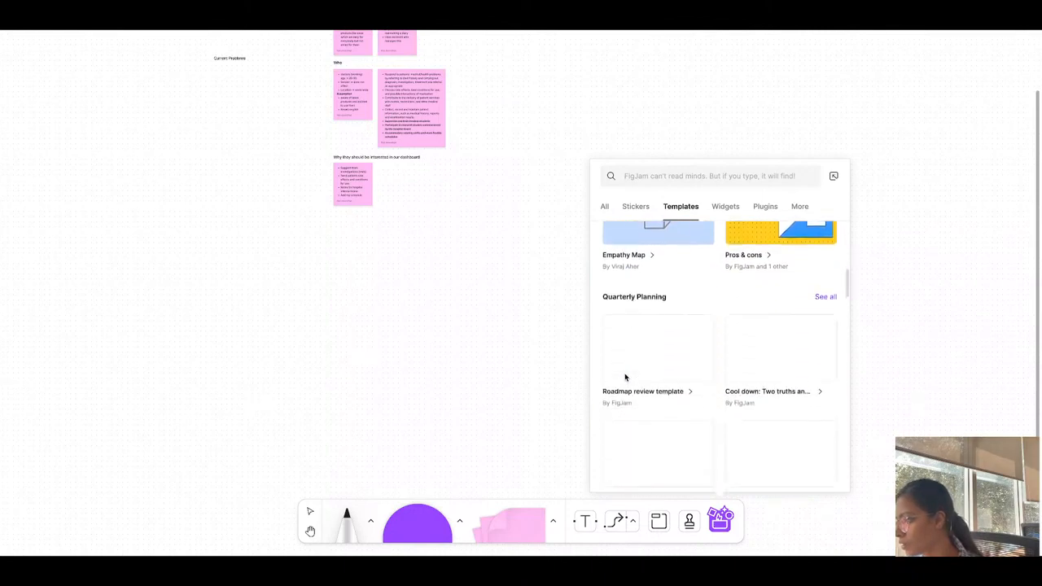
{"action": "left_click", "coordinate": [665, 186]}
{"action": "type", "text": "user flow"}
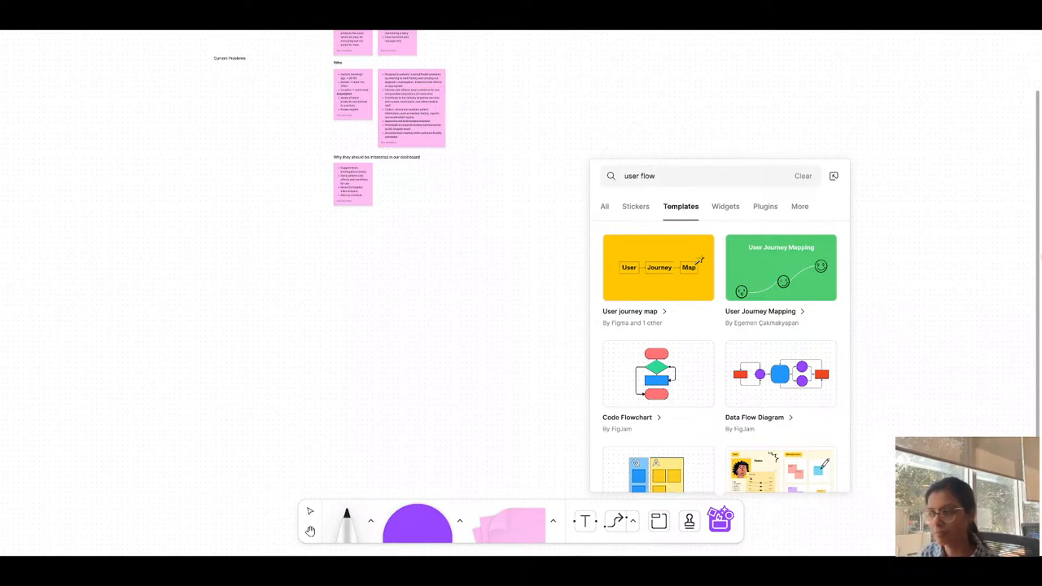
Look through the user flow template results for a suitable flow chart layout
{"action": "scroll", "coordinate": [783, 395], "scroll_direction": "down", "scroll_amount": 5}
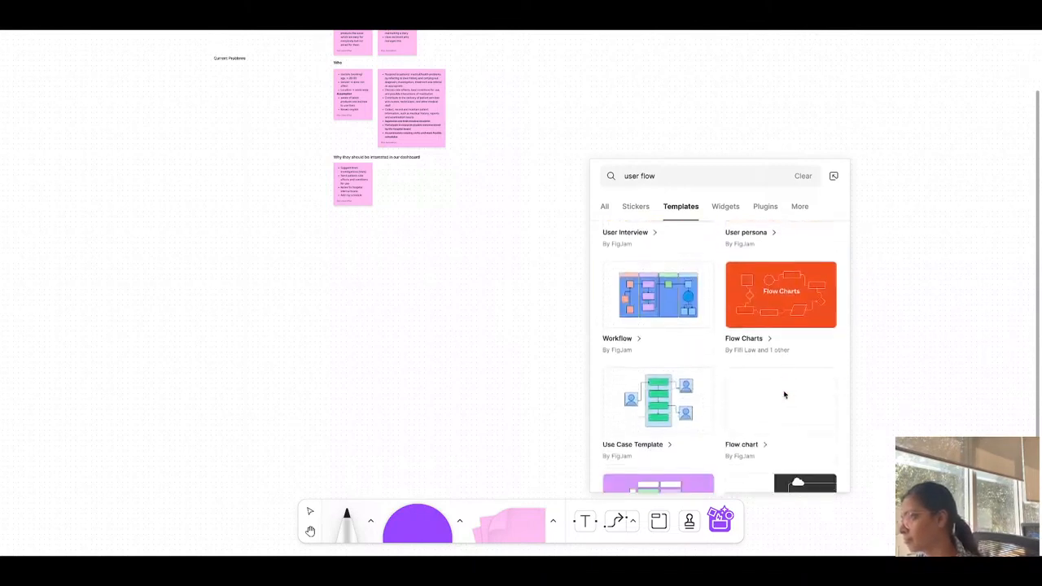
{"action": "scroll", "coordinate": [783, 395], "scroll_direction": "up", "scroll_amount": 5}
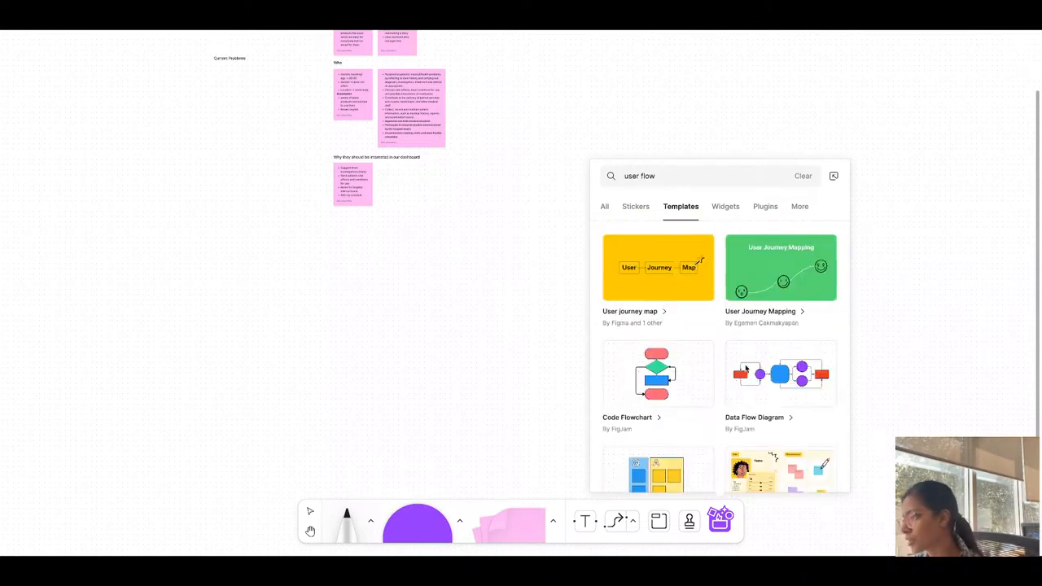
{"action": "scroll", "coordinate": [794, 397], "scroll_direction": "down", "scroll_amount": 5}
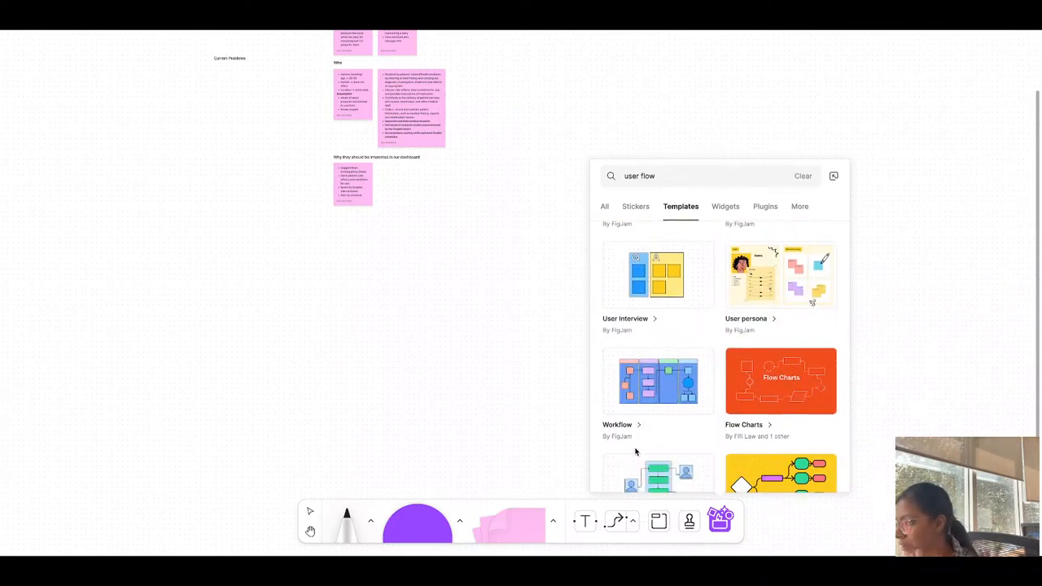
{"action": "scroll", "coordinate": [635, 451], "scroll_direction": "down", "scroll_amount": 2}
{"action": "scroll", "coordinate": [635, 452], "scroll_direction": "down", "scroll_amount": 4}
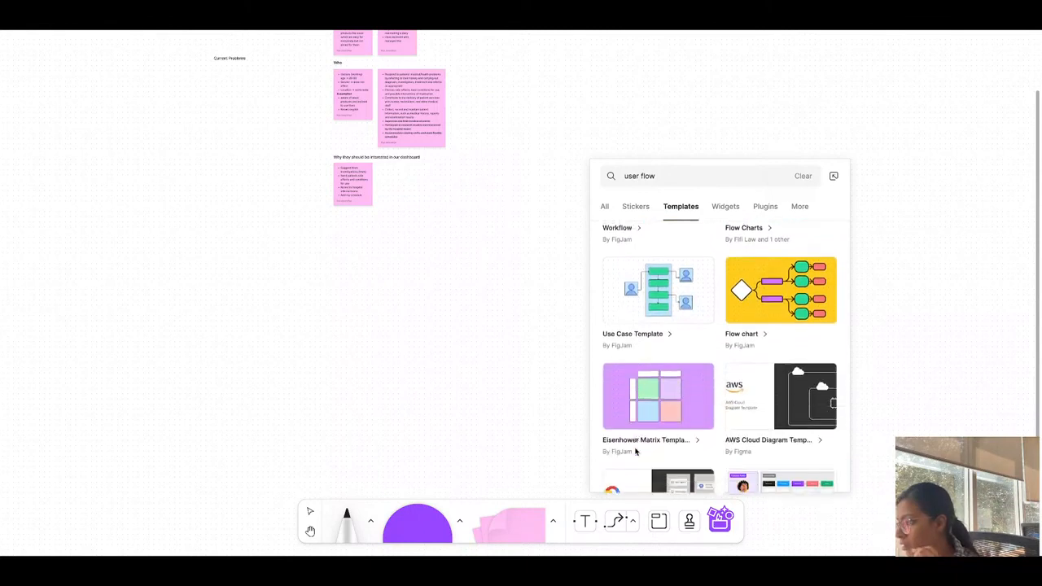
{"action": "scroll", "coordinate": [802, 309], "scroll_direction": "up", "scroll_amount": 5}
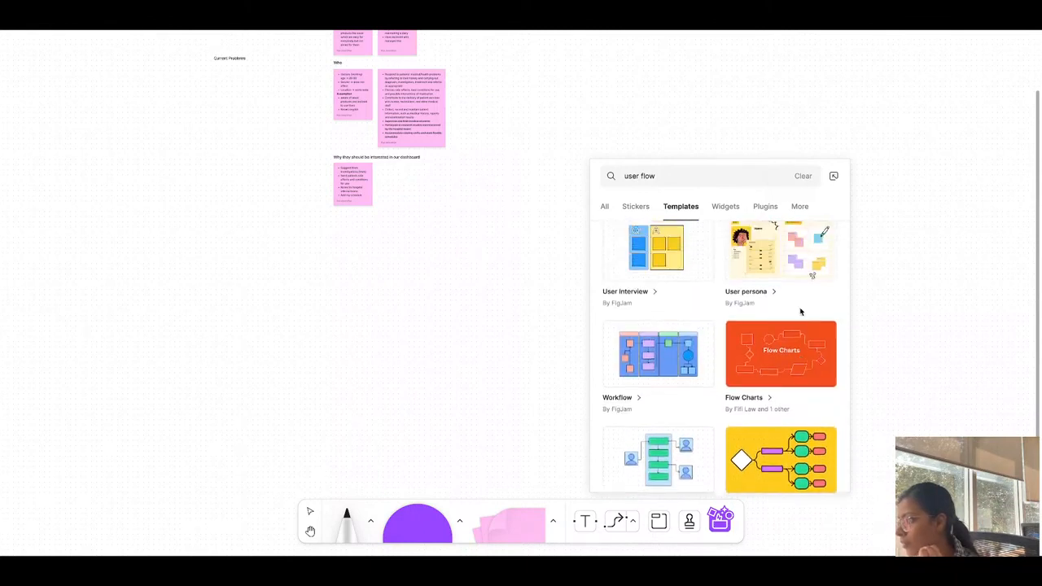
{"action": "scroll", "coordinate": [757, 411], "scroll_direction": "down", "scroll_amount": 2}
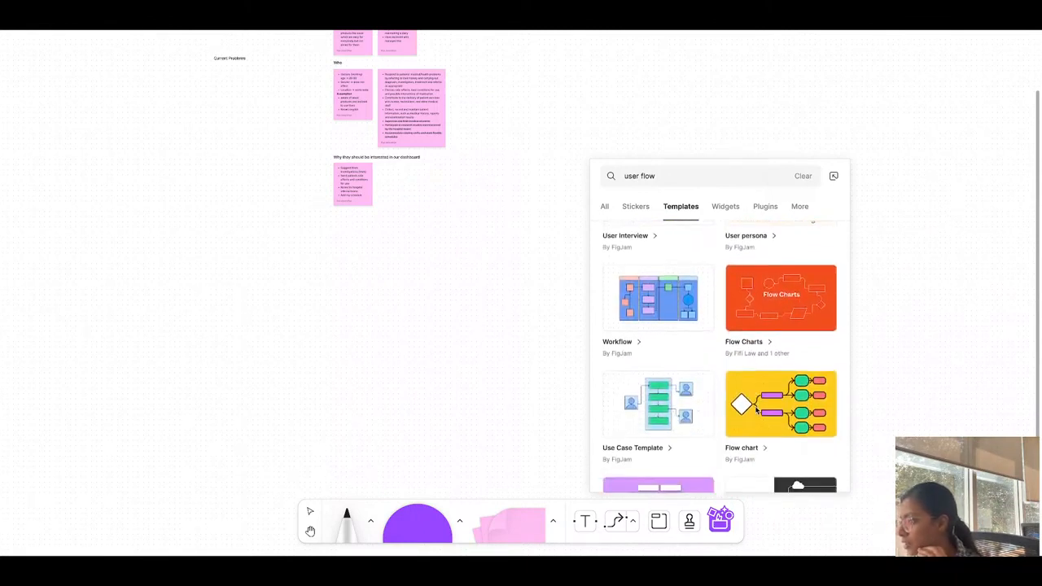
{"action": "mouse_move", "coordinate": [763, 409]}
{"action": "scroll", "coordinate": [745, 429], "scroll_direction": "down", "scroll_amount": 3}
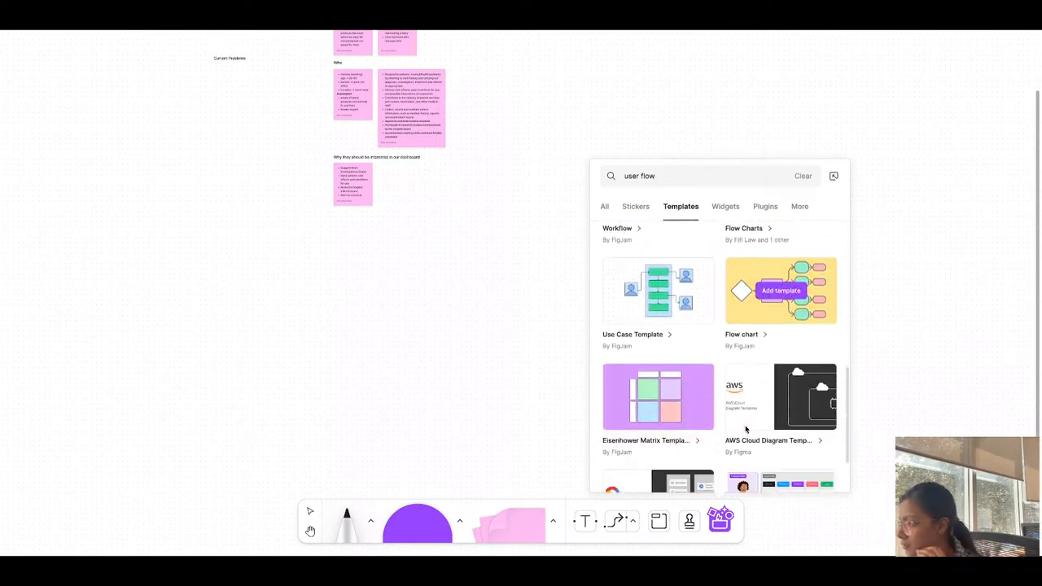
{"action": "scroll", "coordinate": [746, 429], "scroll_direction": "down", "scroll_amount": 2}
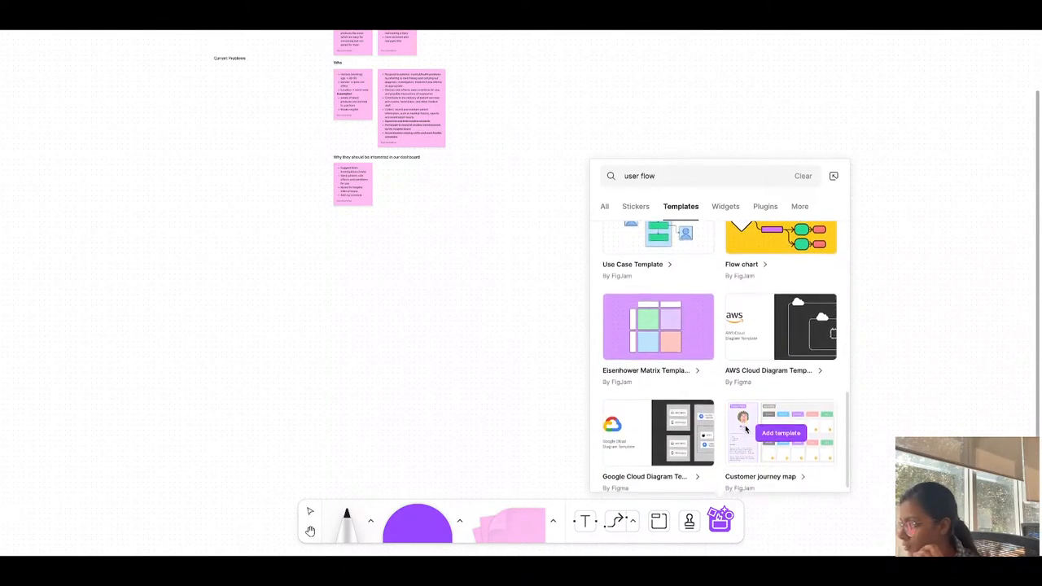
{"action": "scroll", "coordinate": [746, 429], "scroll_direction": "up", "scroll_amount": 2}
{"action": "scroll", "coordinate": [746, 429], "scroll_direction": "down", "scroll_amount": 2}
Add the Flow Charts template to the board and close the template browser
{"action": "scroll", "coordinate": [746, 429], "scroll_direction": "up", "scroll_amount": 5}
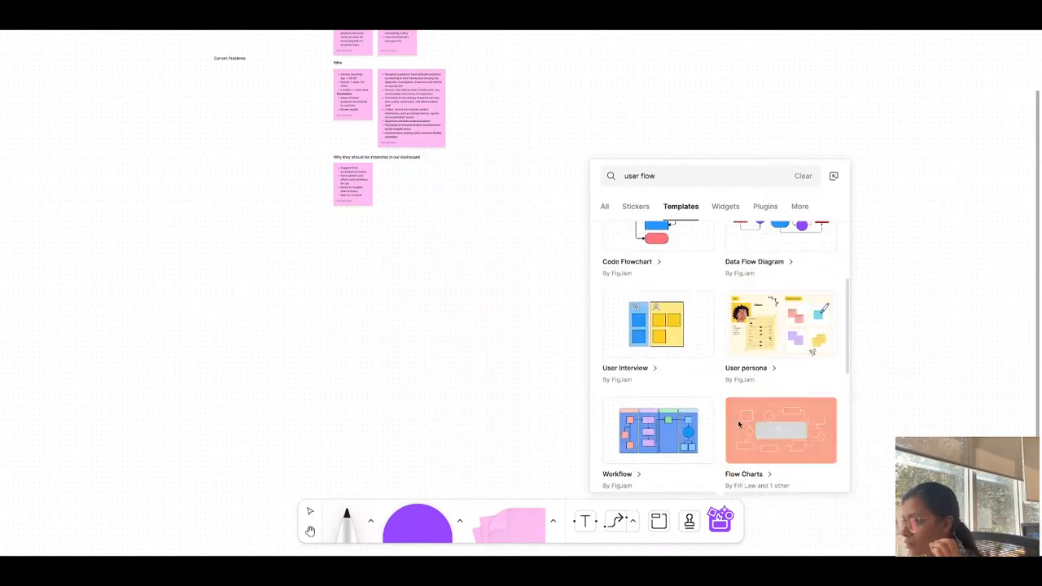
{"action": "scroll", "coordinate": [352, 331], "scroll_direction": "down", "scroll_amount": 5}
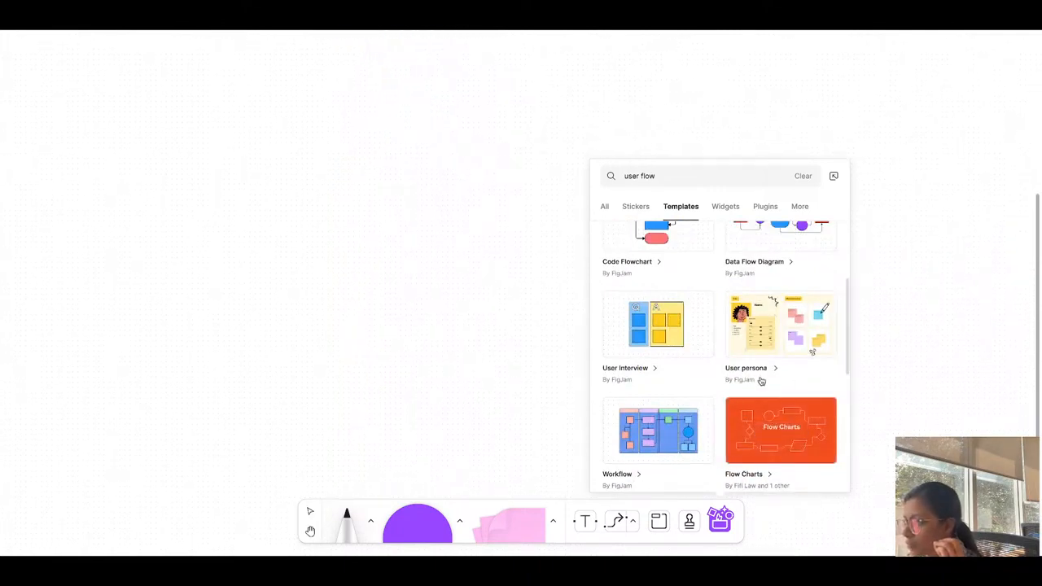
{"action": "left_click", "coordinate": [338, 266]}
Move the inserted Flow Charts template into the empty area below the pink sticky notes
{"action": "scroll", "coordinate": [339, 268], "scroll_direction": "up", "scroll_amount": 10}
{"action": "key", "text": "x"}
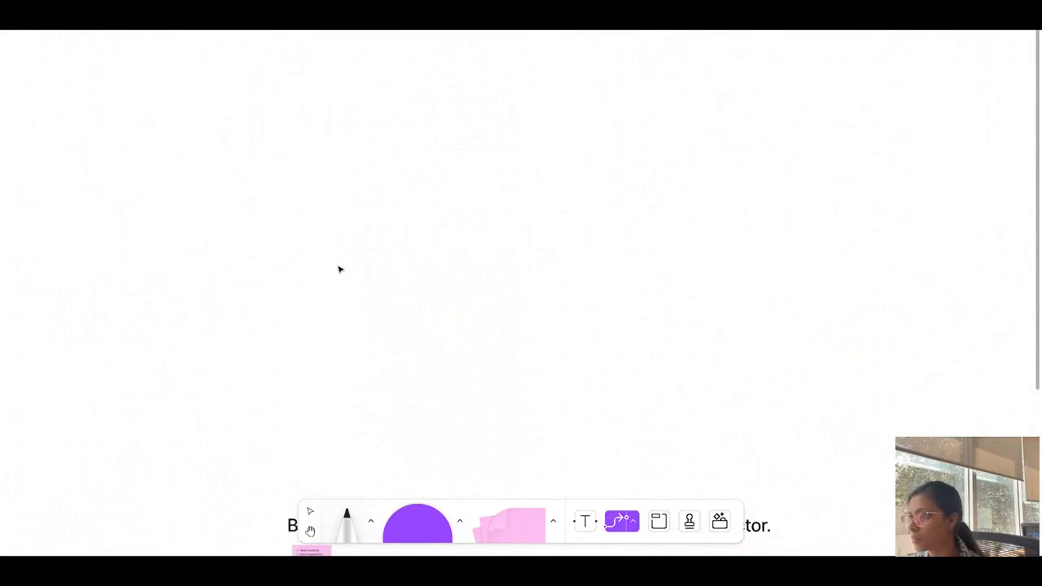
{"action": "scroll", "coordinate": [340, 269], "scroll_direction": "down", "scroll_amount": 3}
{"action": "scroll", "coordinate": [391, 295], "scroll_direction": "down", "scroll_amount": 10}
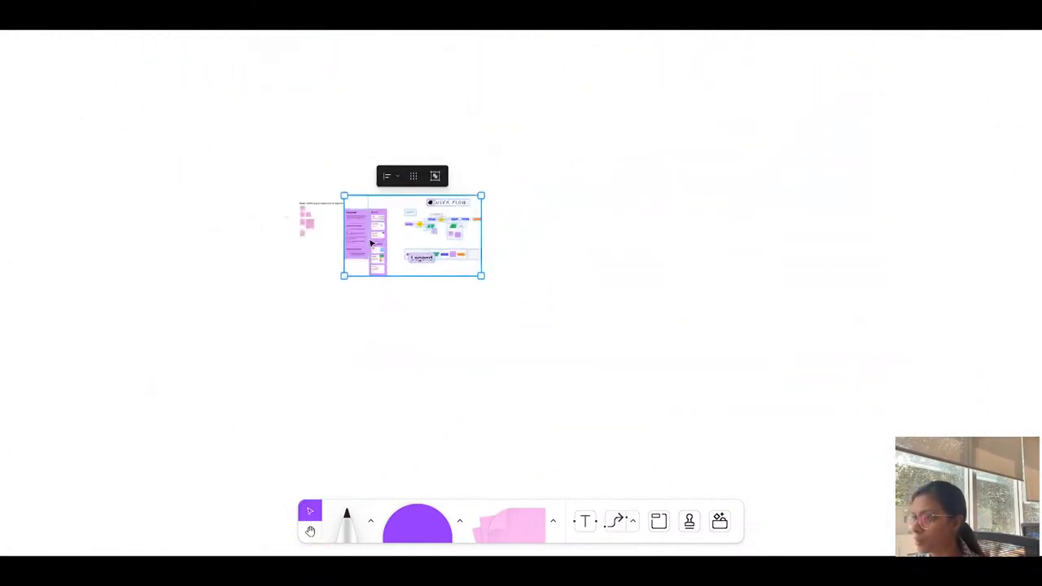
{"action": "left_click_drag", "start_coordinate": [370, 242], "coordinate": [325, 307]}
{"action": "scroll", "coordinate": [306, 289], "scroll_direction": "up", "scroll_amount": 8}
{"action": "left_click", "coordinate": [234, 267]}
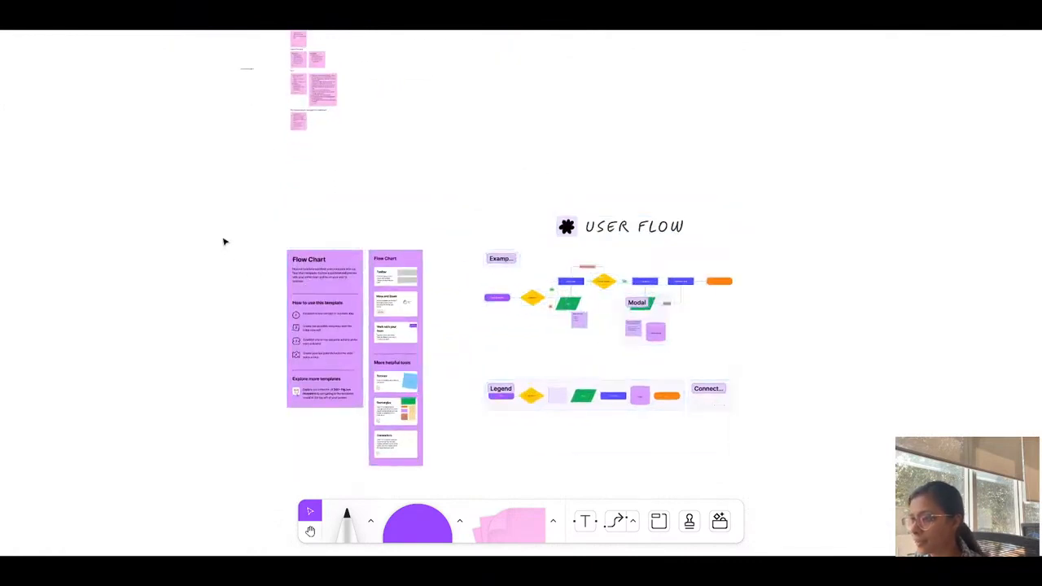
Delete the template's two purple Flow Chart instruction panels, keeping the User Flow example diagram and legend
{"action": "left_click_drag", "start_coordinate": [224, 238], "coordinate": [452, 470]}
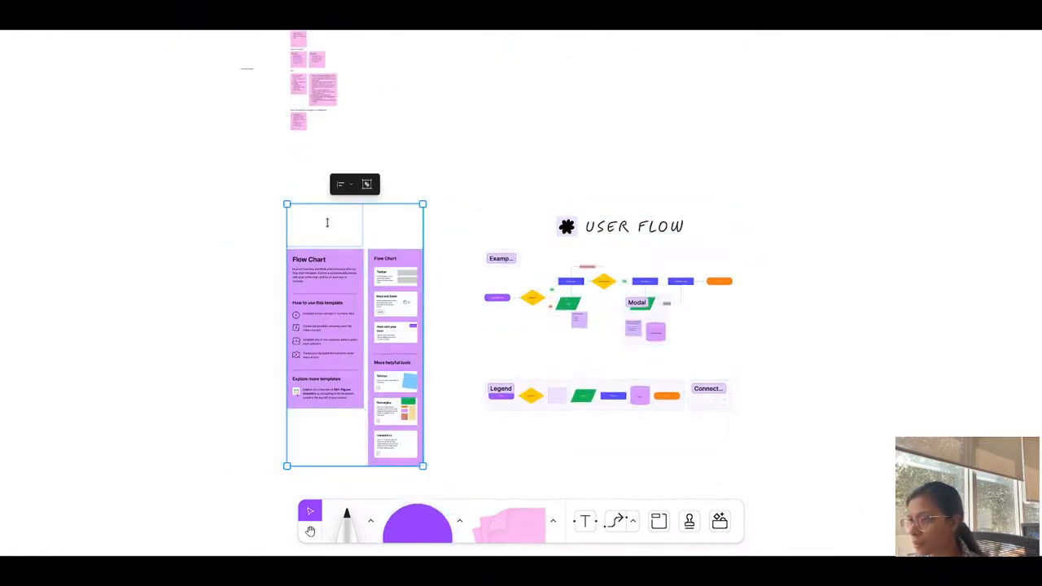
{"action": "left_click", "coordinate": [348, 239]}
{"action": "left_click_drag", "start_coordinate": [266, 217], "coordinate": [446, 464]}
{"action": "key", "text": "Delete"}
{"action": "scroll", "coordinate": [596, 336], "scroll_direction": "right", "scroll_amount": 5}
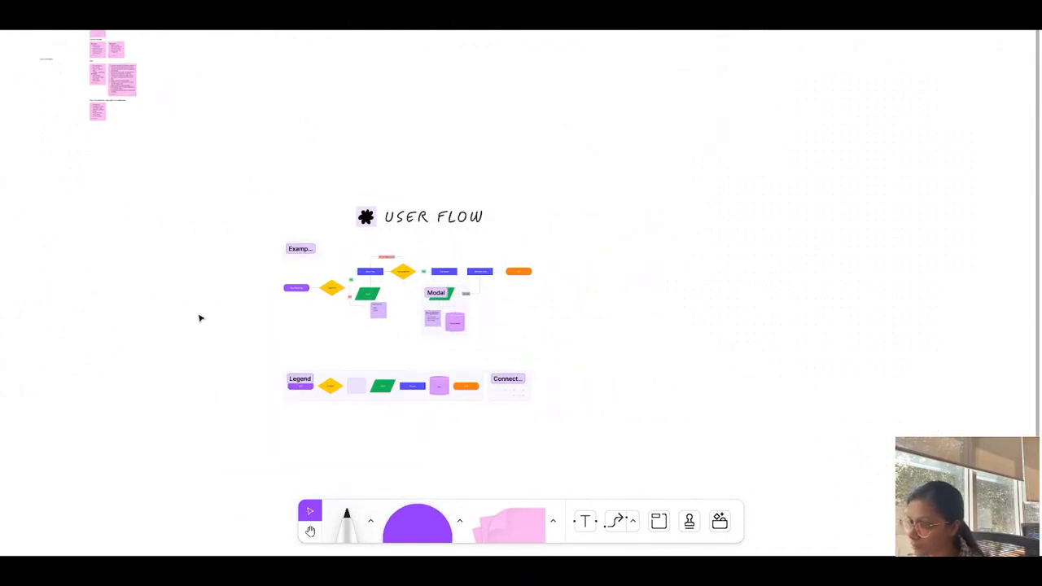
{"action": "scroll", "coordinate": [296, 266], "scroll_direction": "up", "scroll_amount": 5}
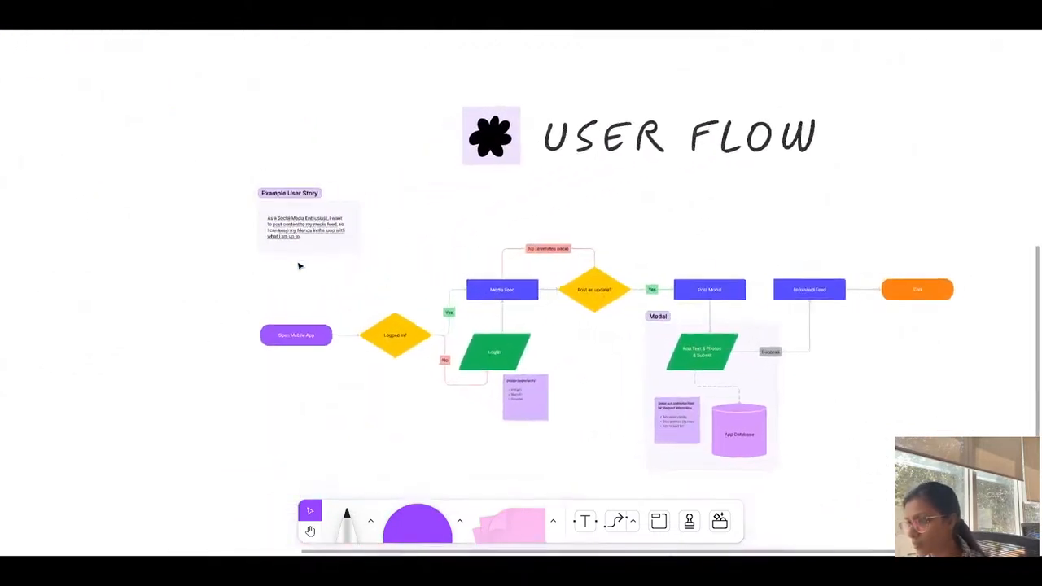
Move the User Flow diagram together with its heading directly below the pink sticky notes, leaving the legend behind
{"action": "scroll", "coordinate": [281, 342], "scroll_direction": "down", "scroll_amount": 3}
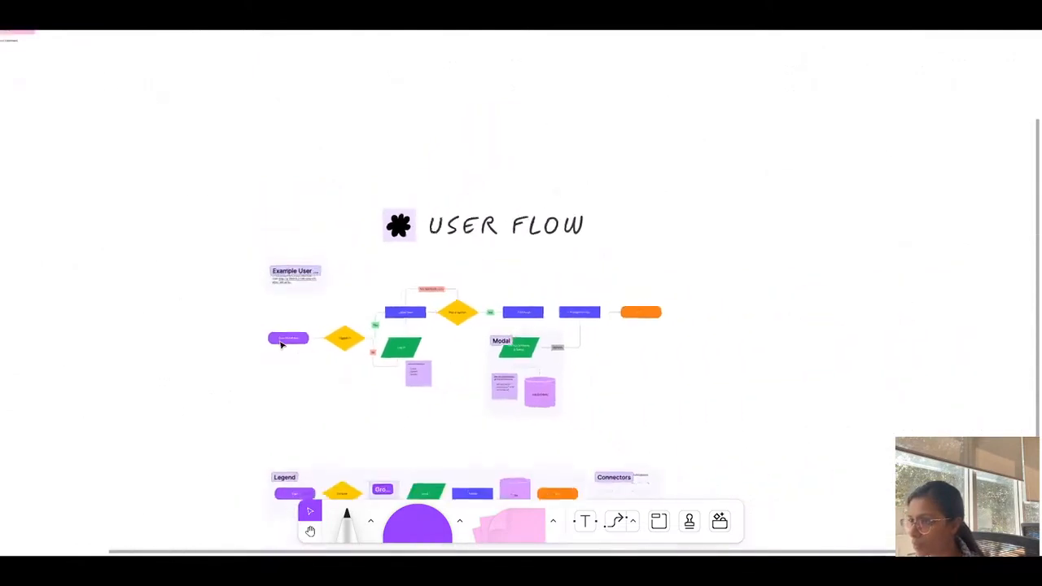
{"action": "left_click_drag", "start_coordinate": [228, 248], "coordinate": [703, 426]}
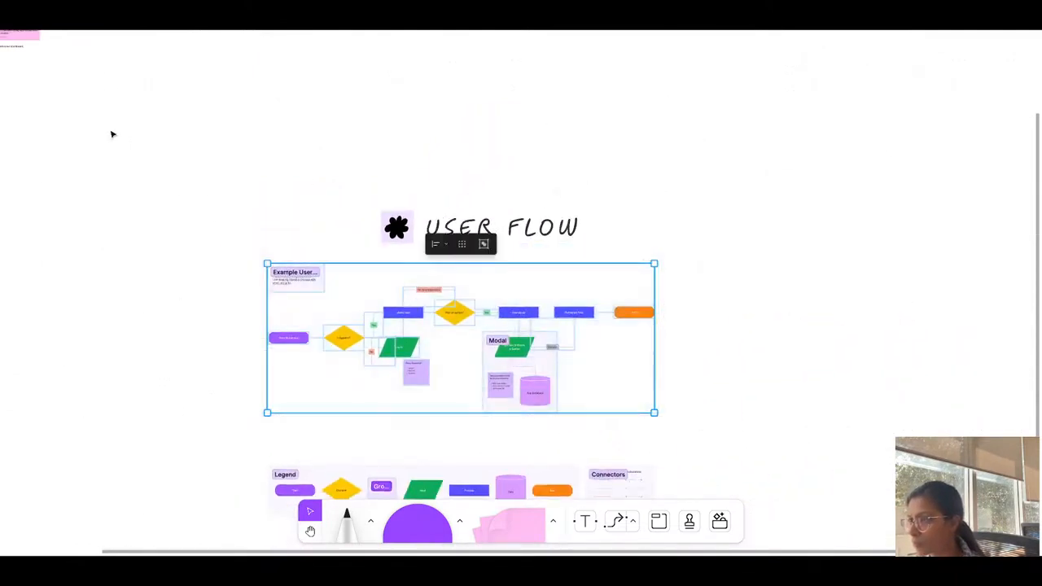
{"action": "left_click_drag", "start_coordinate": [177, 184], "coordinate": [721, 422]}
{"action": "scroll", "coordinate": [720, 422], "scroll_direction": "down", "scroll_amount": 3}
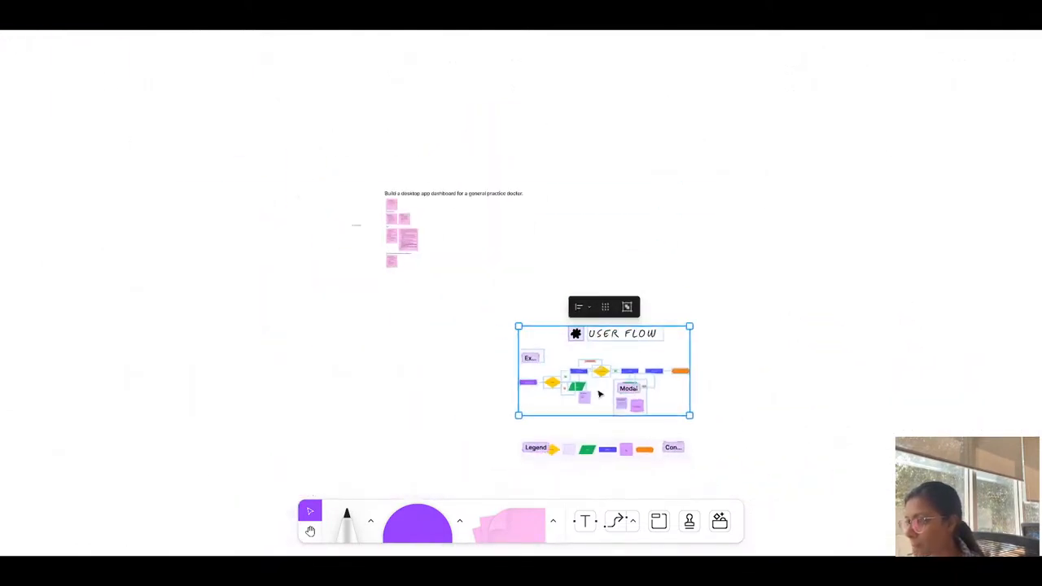
{"action": "left_click_drag", "start_coordinate": [599, 394], "coordinate": [465, 339]}
Rename the "Example User Story" section to "User Story"
{"action": "scroll", "coordinate": [377, 302], "scroll_direction": "up", "scroll_amount": 5}
{"action": "scroll", "coordinate": [444, 310], "scroll_direction": "up", "scroll_amount": 5}
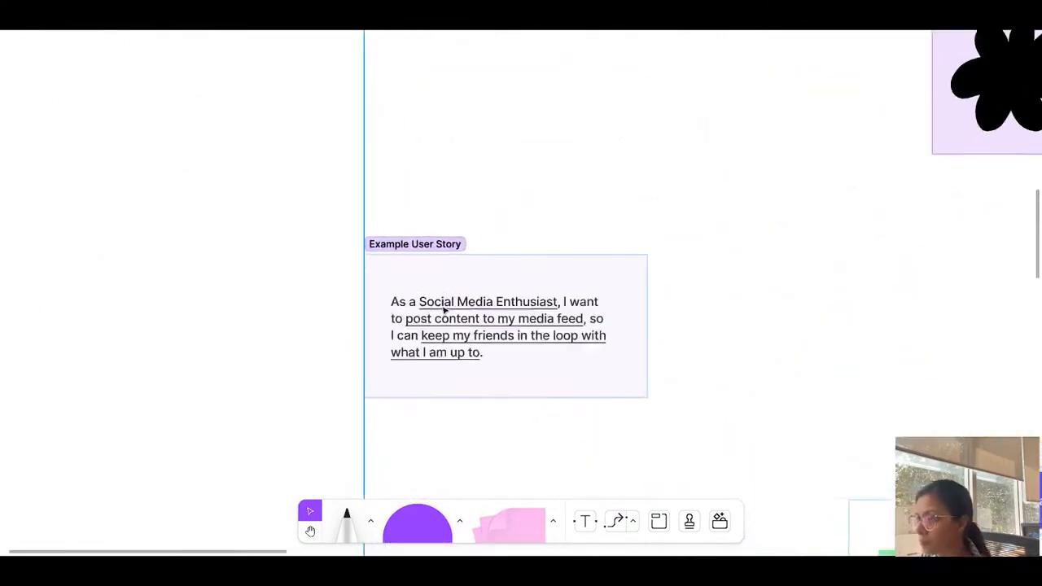
{"action": "left_click", "coordinate": [415, 244]}
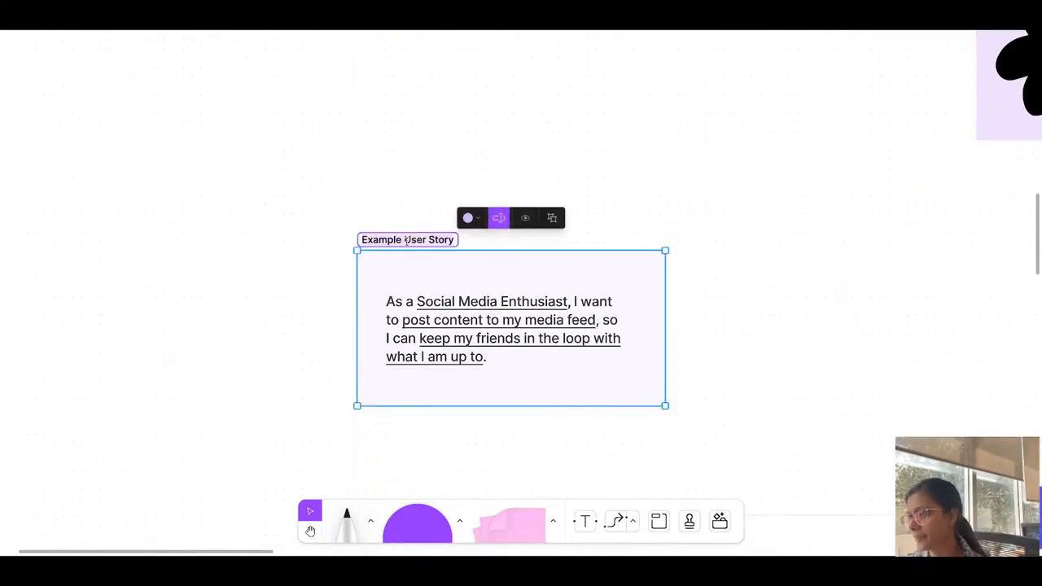
{"action": "left_click", "coordinate": [405, 239]}
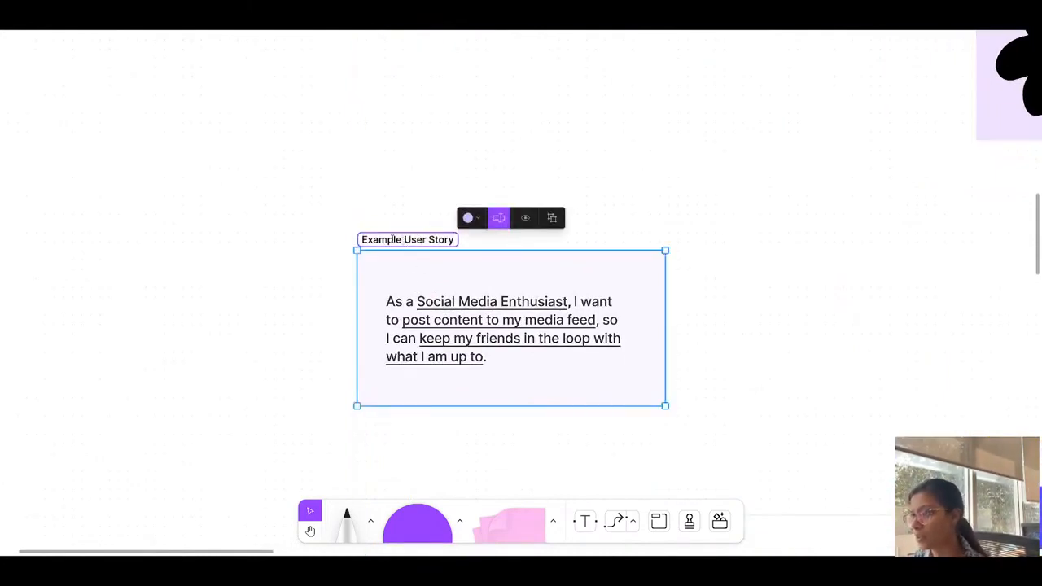
{"action": "key", "text": "BackSpace"}
{"action": "key", "text": "BackSpace"}
{"action": "key", "text": "BackSpace"}
{"action": "key", "text": "BackSpace"}
{"action": "key", "text": "BackSpace"}
{"action": "key", "text": "BackSpace"}
{"action": "key", "text": "BackSpace"}
{"action": "key", "text": "BackSpace"}
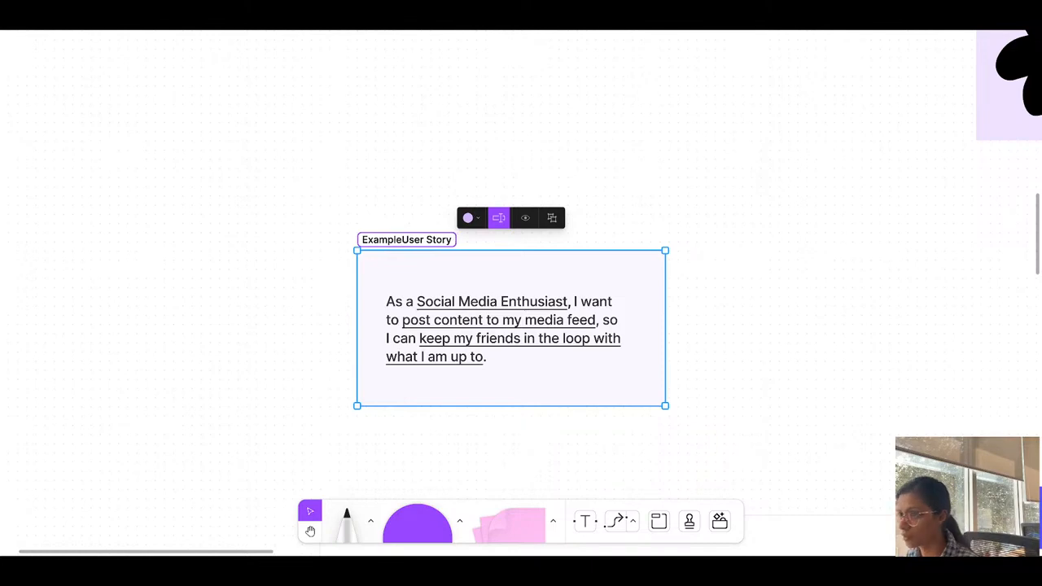
Replace "Social Media Enthusiast" with "Doctor" in the user story text
{"action": "double_click", "coordinate": [411, 302]}
{"action": "double_click", "coordinate": [433, 301]}
{"action": "triple_click", "coordinate": [431, 301]}
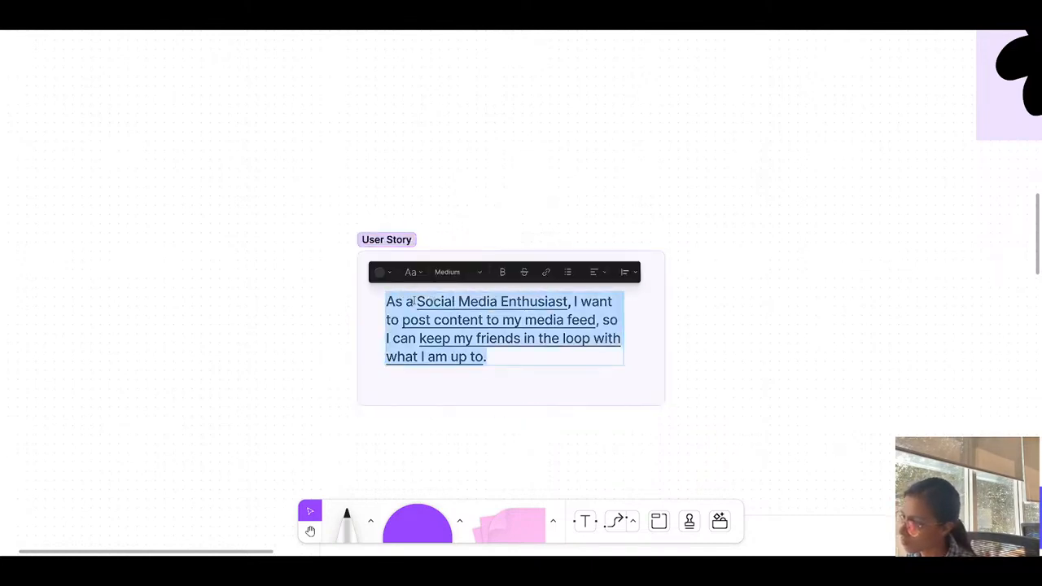
{"action": "left_click", "coordinate": [412, 301]}
{"action": "left_click_drag", "start_coordinate": [419, 302], "coordinate": [569, 301]}
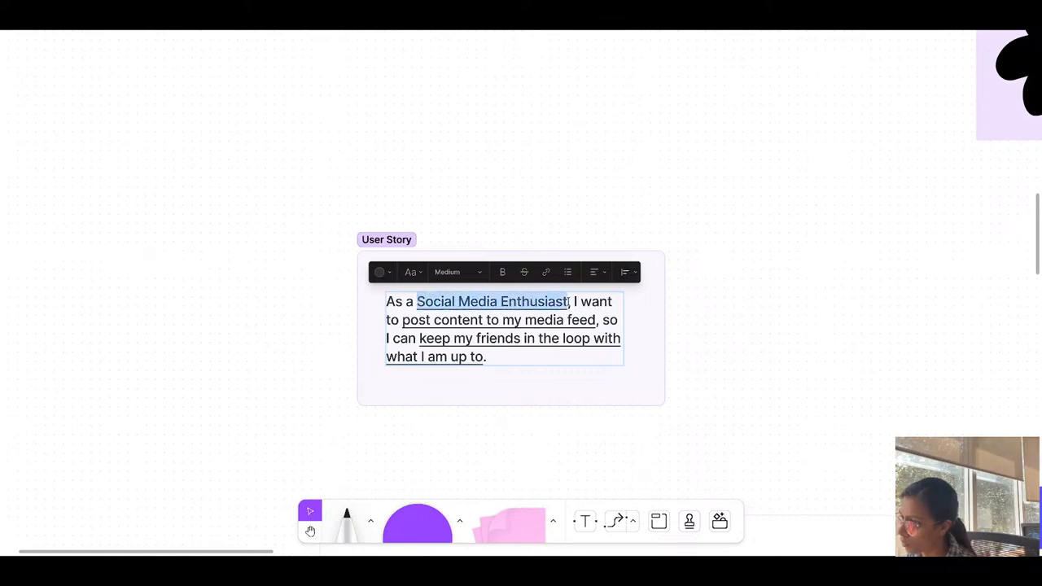
{"action": "type", "text": "Docyor"}
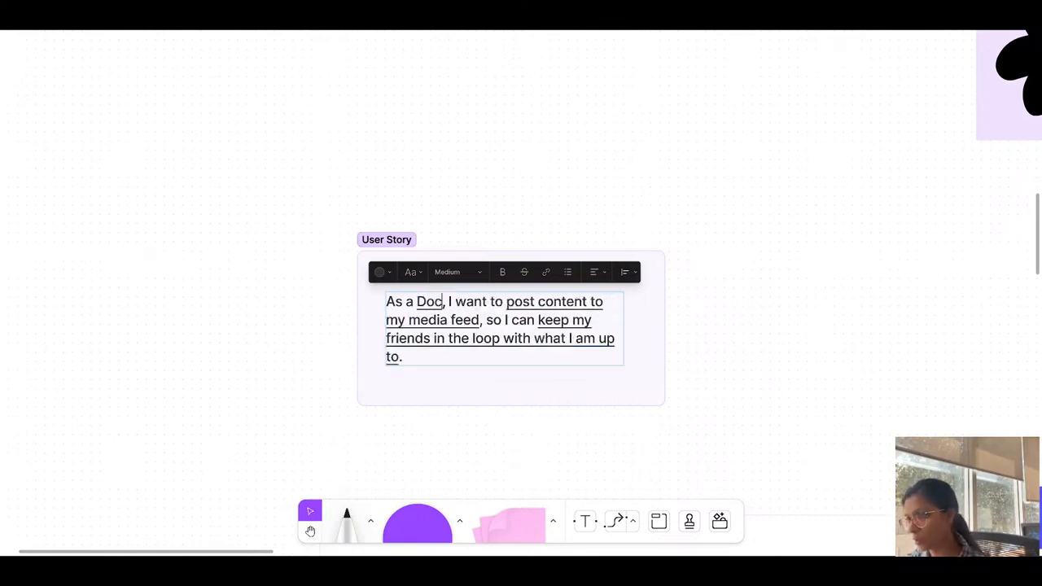
{"action": "key", "text": "BackSpace"}
{"action": "key", "text": "BackSpace"}
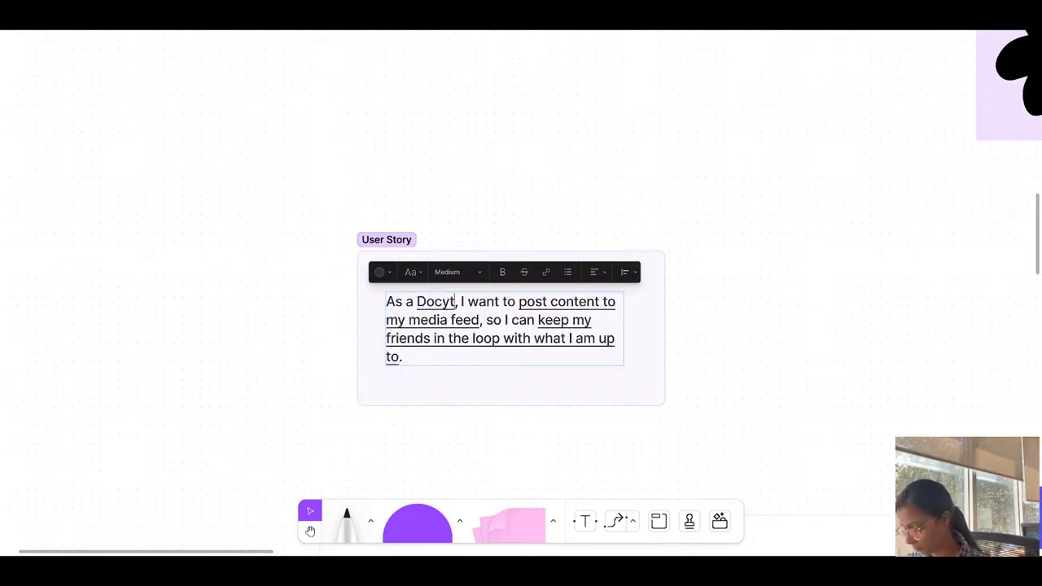
{"action": "type", "text": "tor"}
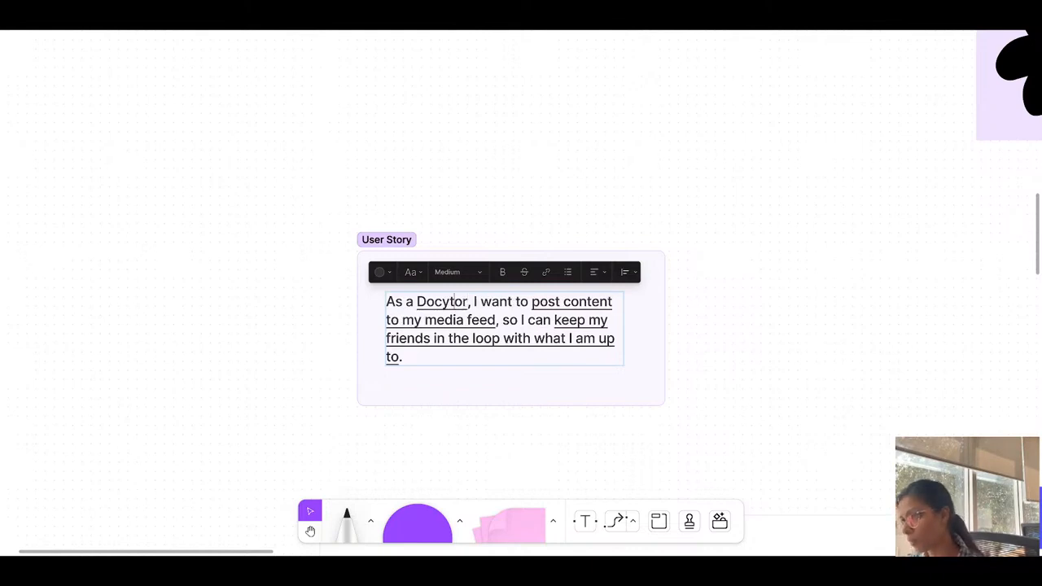
{"action": "key", "text": "BackSpace"}
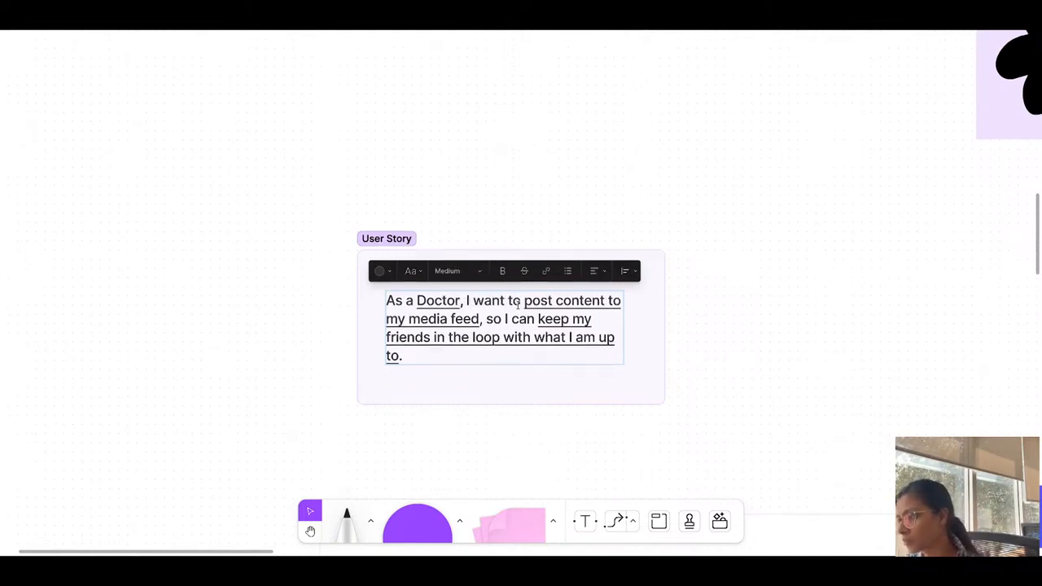
Replace "post content to my media feed" with "update patient records" in the user story
{"action": "left_click_drag", "start_coordinate": [524, 301], "coordinate": [478, 317]}
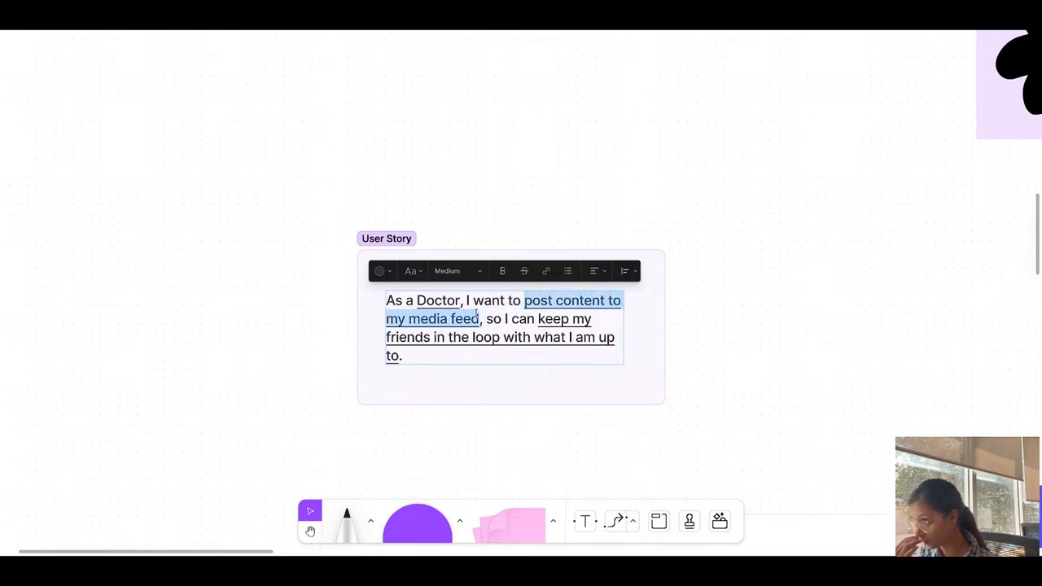
{"action": "type", "text": "update"}
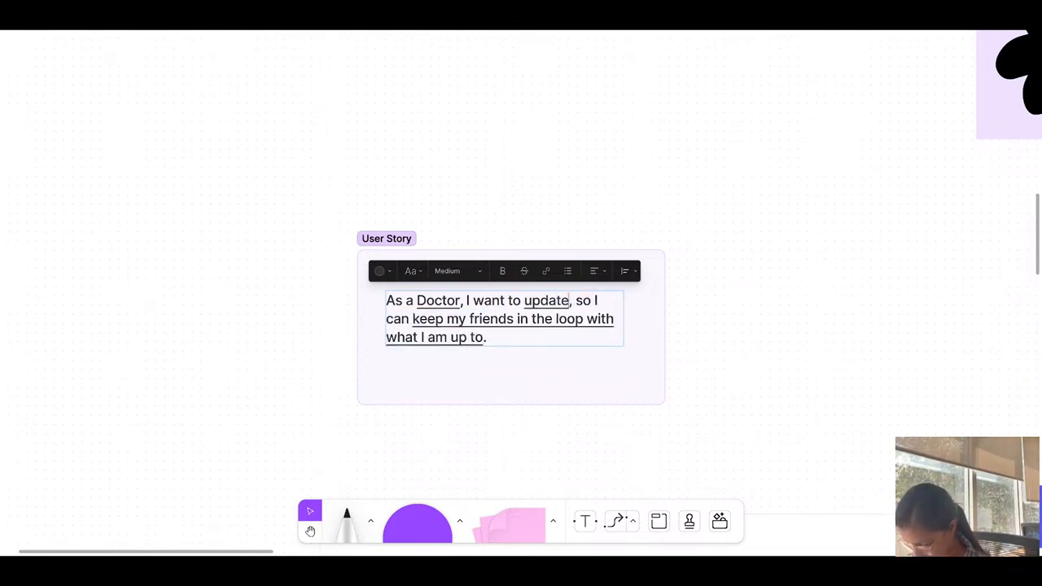
{"action": "type", "text": " patient"}
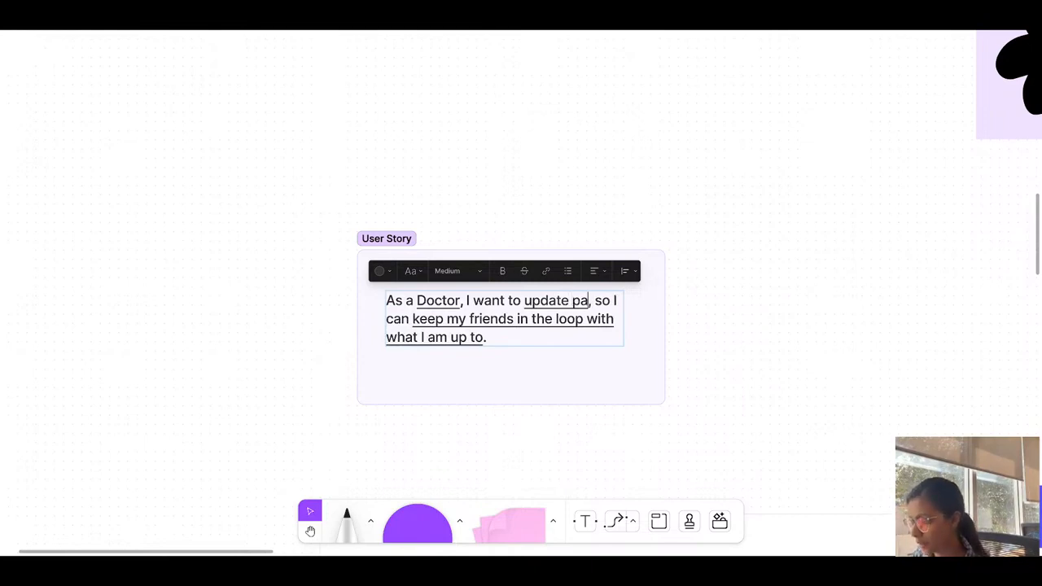
{"action": "type", "text": " reords"}
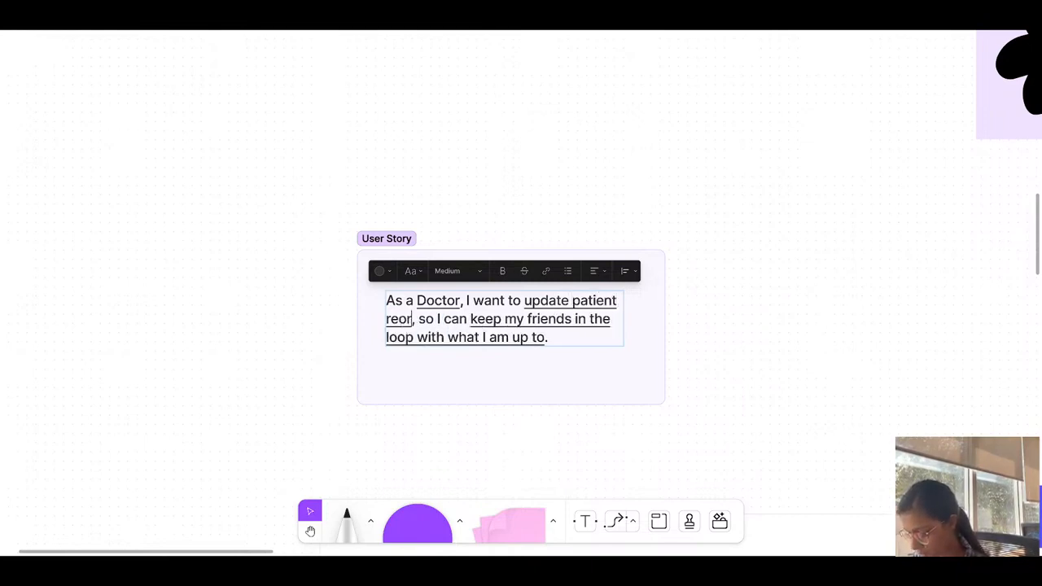
{"action": "left_click", "coordinate": [399, 321]}
{"action": "type", "text": "c"}
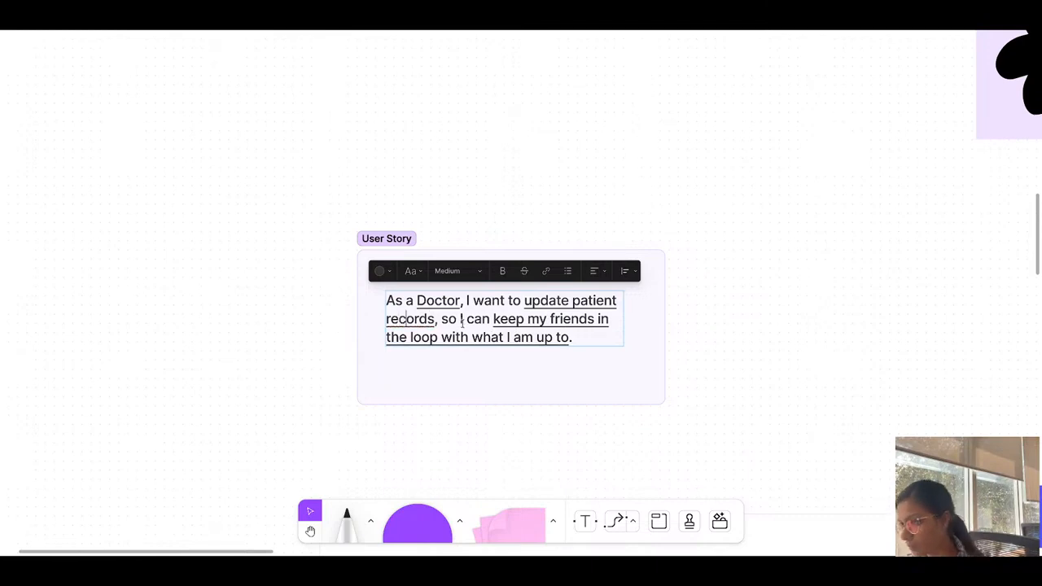
Replace the user story's closing goal phrase with "help my team in further treatment and help out patients"
{"action": "left_click_drag", "start_coordinate": [493, 319], "coordinate": [569, 337]}
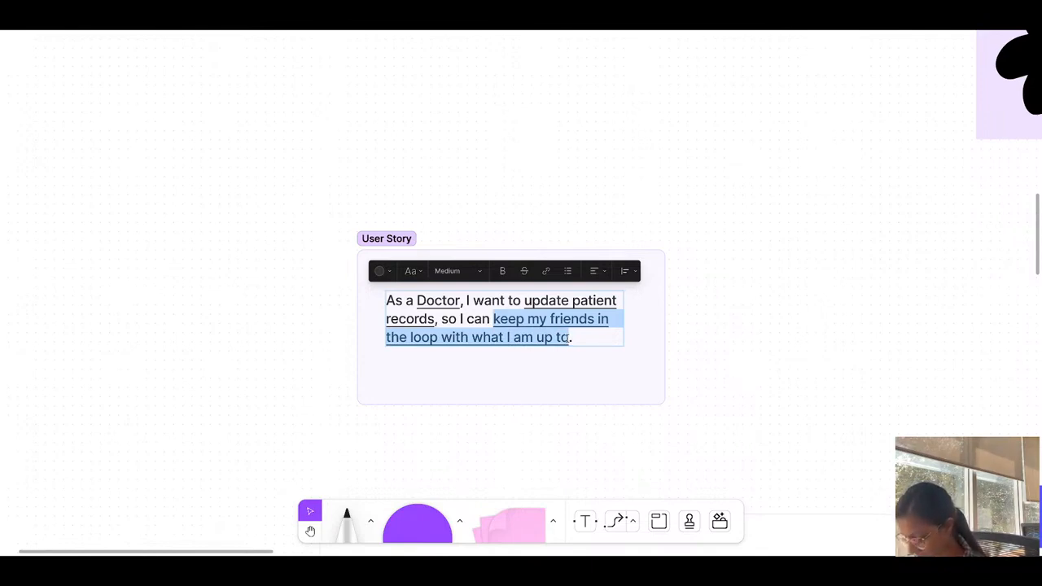
{"action": "type", "text": "he"}
{"action": "type", "text": "lp my tea"}
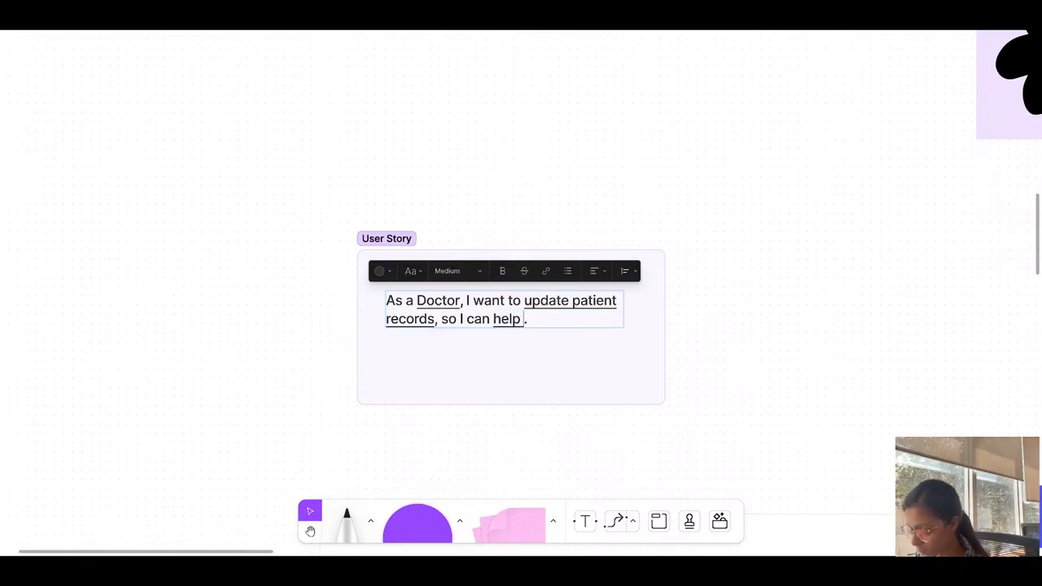
{"action": "type", "text": "m "}
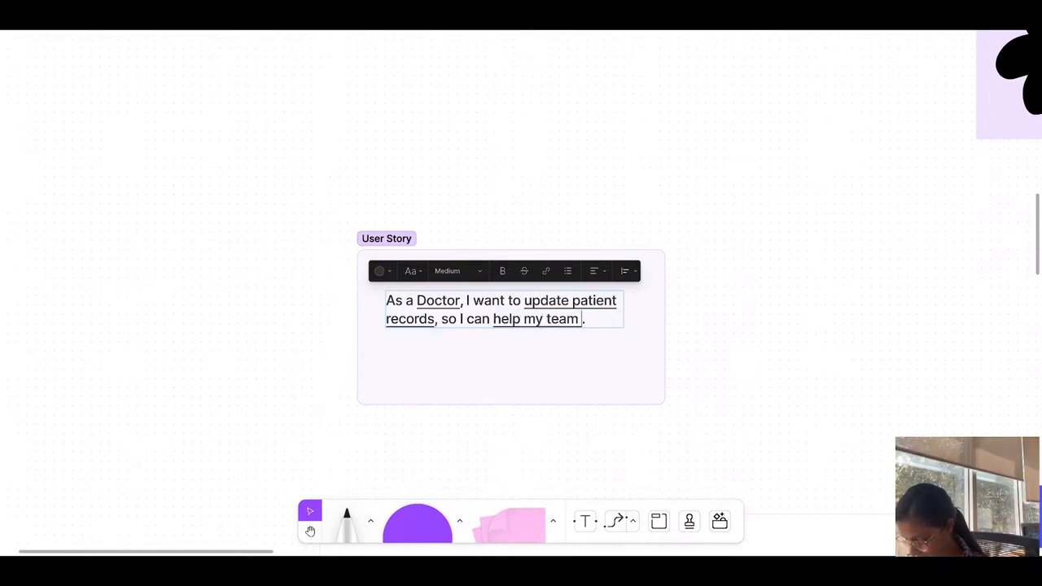
{"action": "type", "text": "in further "}
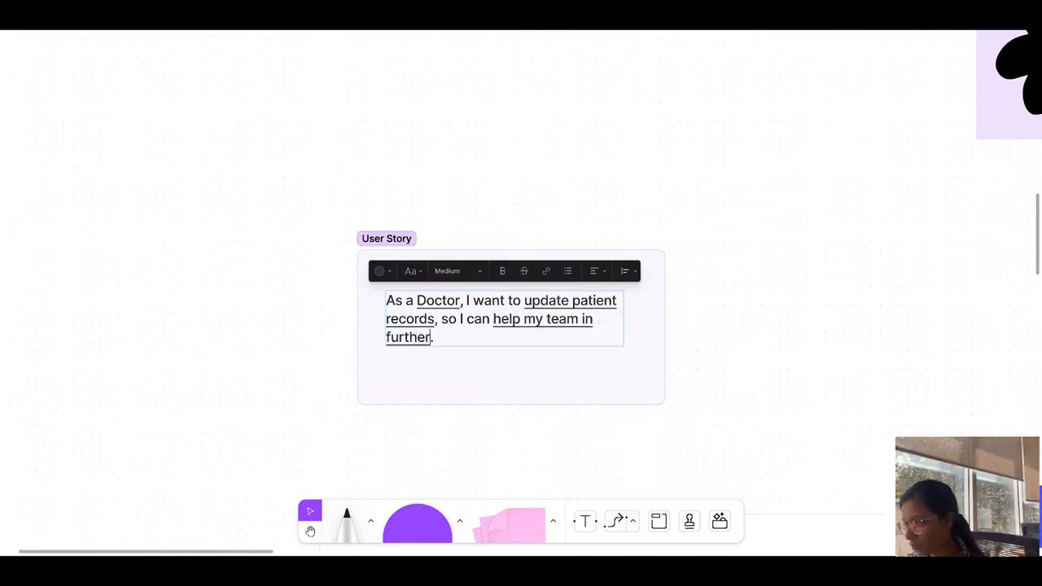
{"action": "type", "text": "treatment an"}
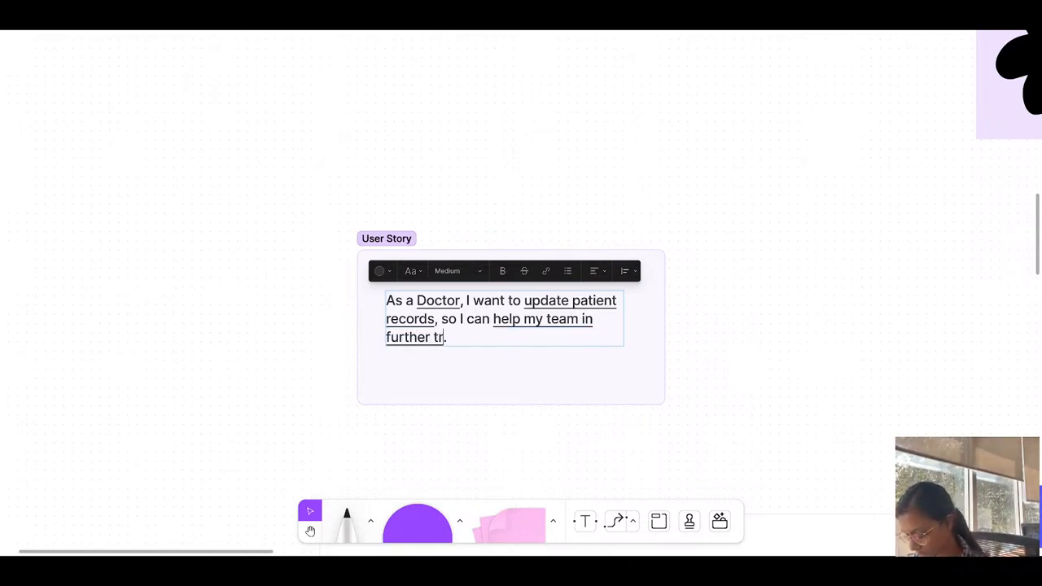
{"action": "type", "text": "d"}
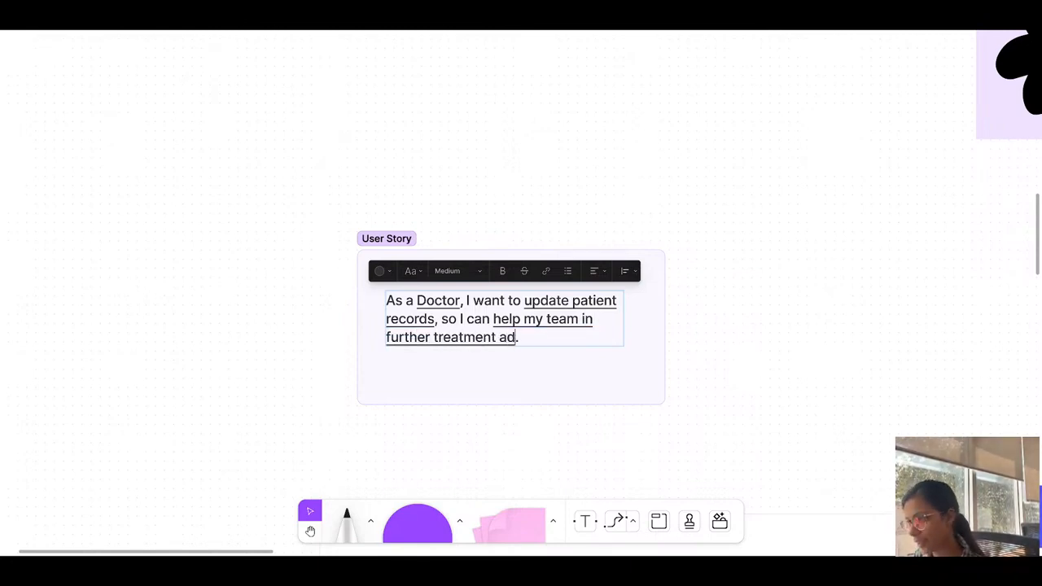
{"action": "key", "text": "BackSpace"}
{"action": "type", "text": "nd "}
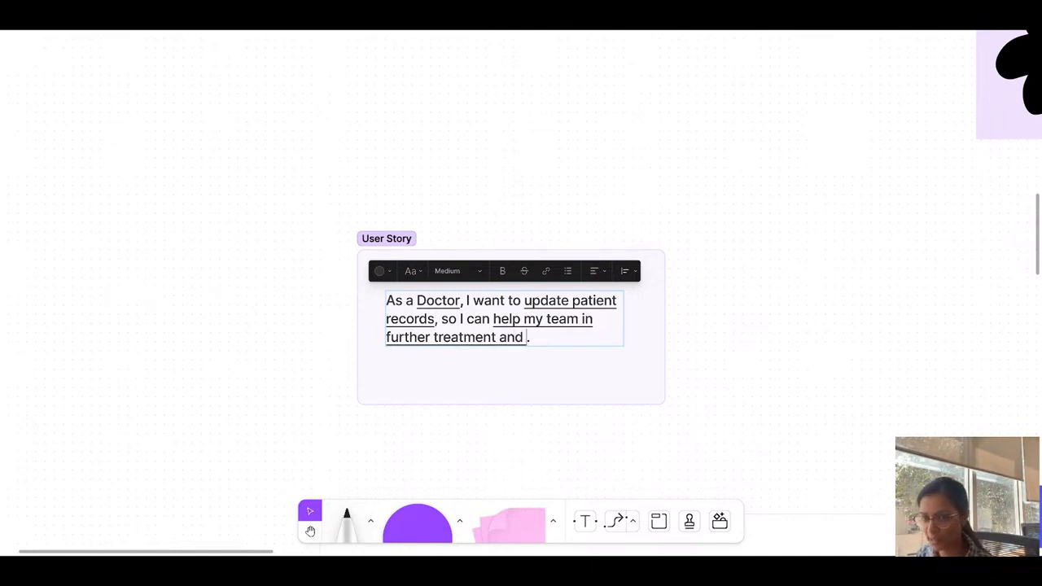
{"action": "type", "text": "help"}
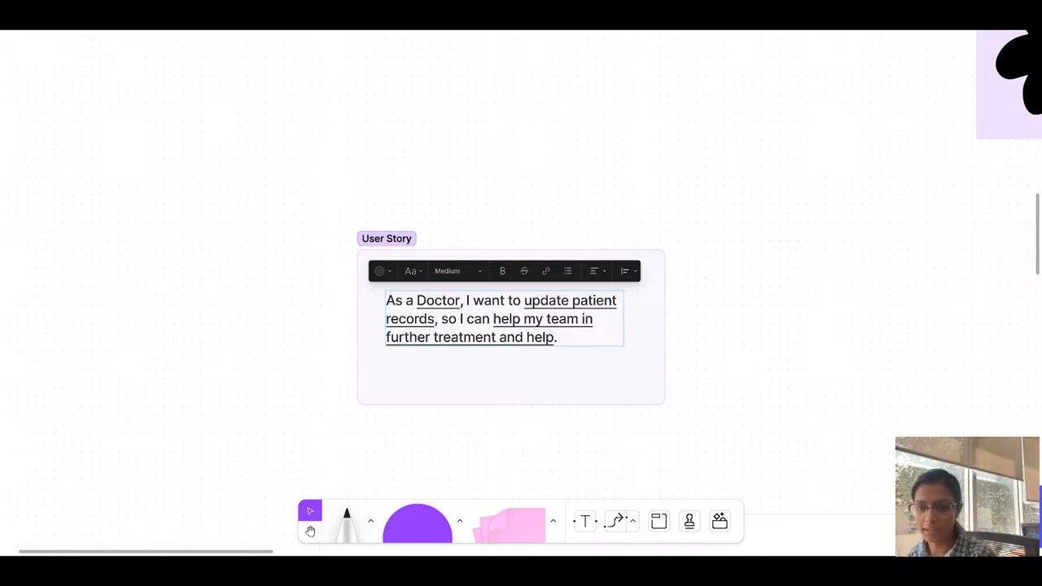
{"action": "type", "text": "out pat"}
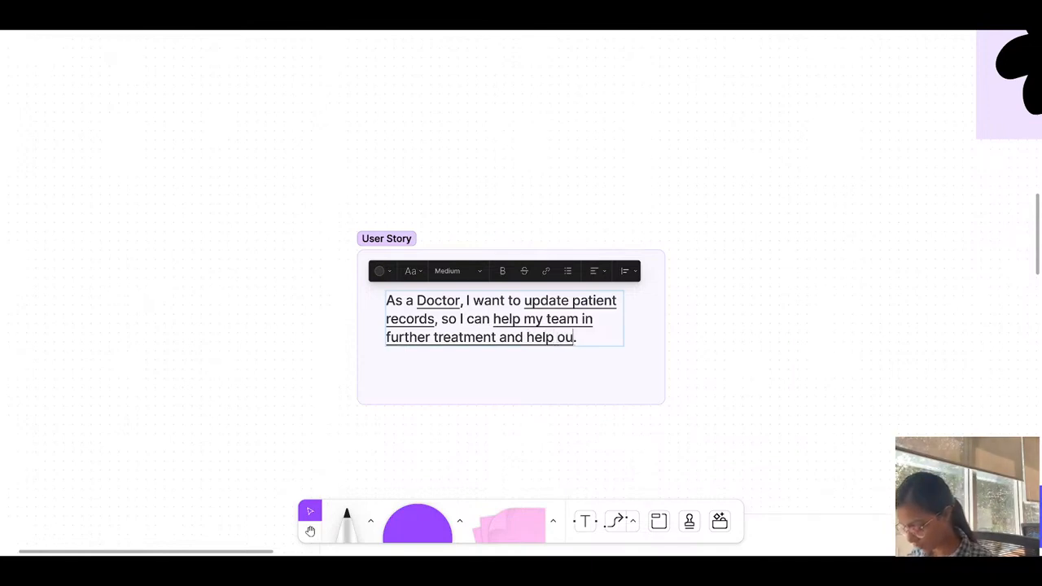
{"action": "key", "text": "BackSpace"}
{"action": "key", "text": "BackSpace"}
{"action": "type", "text": "te"}
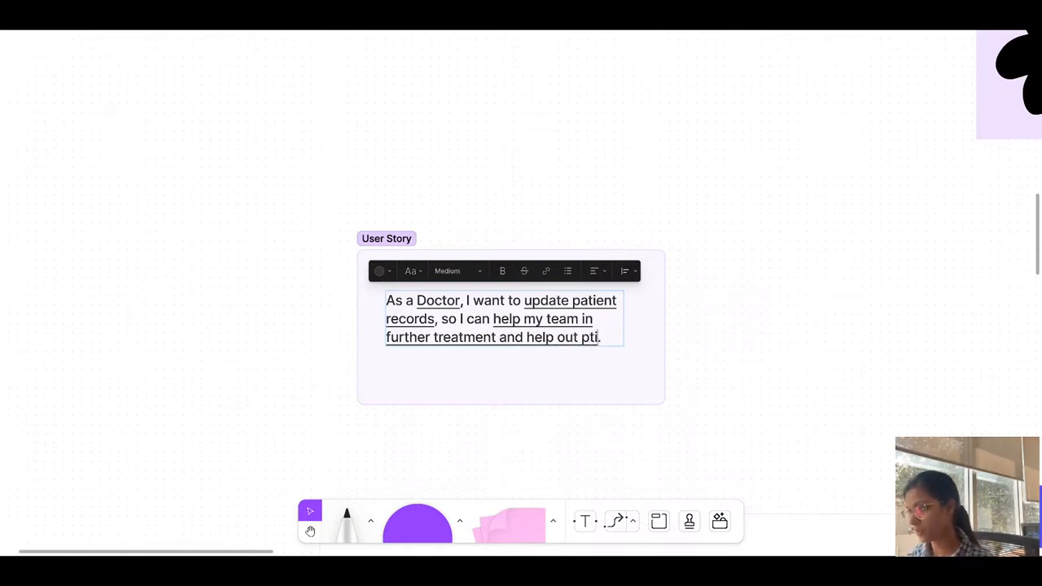
{"action": "type", "text": "a"}
{"action": "key", "text": "BackSpace"}
{"action": "key", "text": "BackSpace"}
{"action": "type", "text": "a"}
{"action": "type", "text": "tients."}
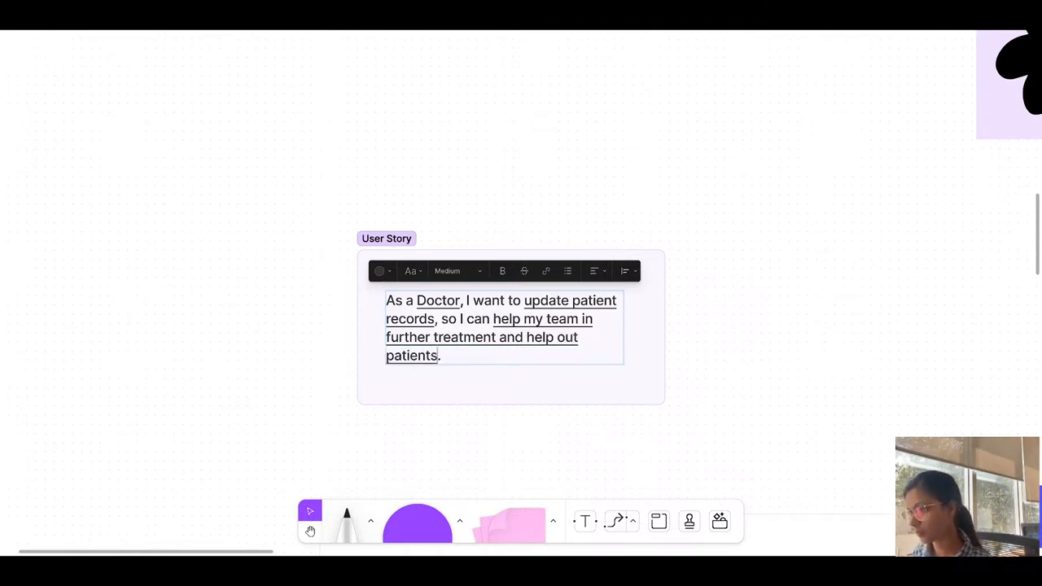
Finish the text edit and center the text block within the User Story section
{"action": "scroll", "coordinate": [567, 416], "scroll_direction": "right", "scroll_amount": 1}
{"action": "key", "text": "Escape"}
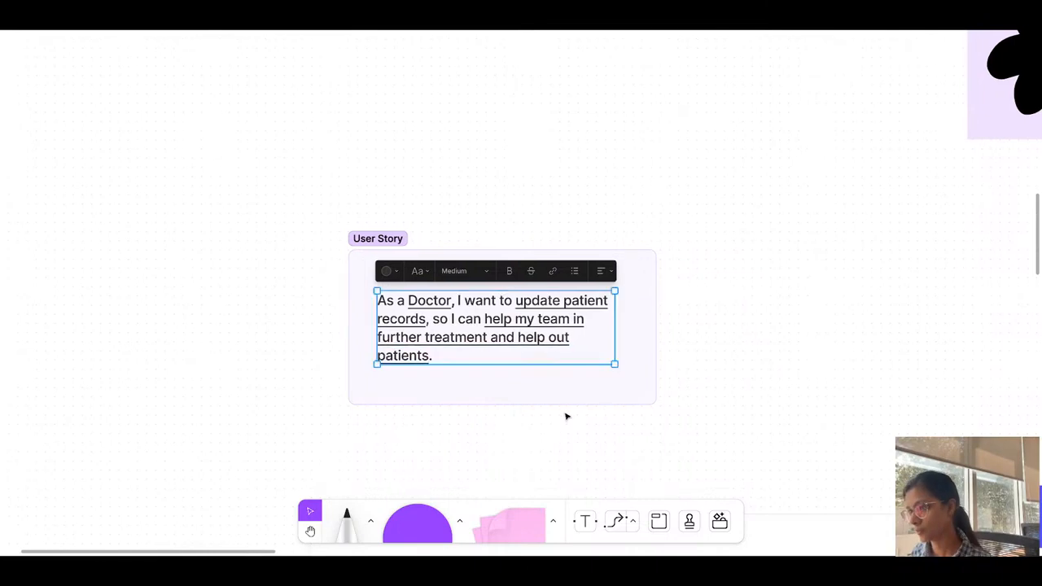
{"action": "left_click_drag", "start_coordinate": [547, 338], "coordinate": [548, 337]}
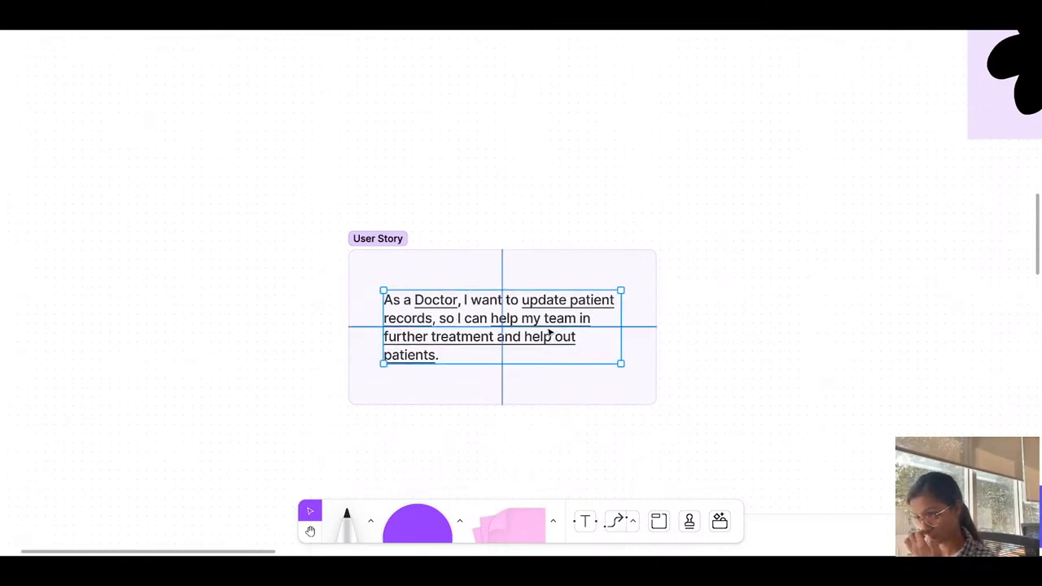
{"action": "left_click", "coordinate": [739, 337]}
Delete the template flowchart below the User Story section, including the Open Mobile App shape and the Modal group
{"action": "scroll", "coordinate": [735, 339], "scroll_direction": "down", "scroll_amount": 3}
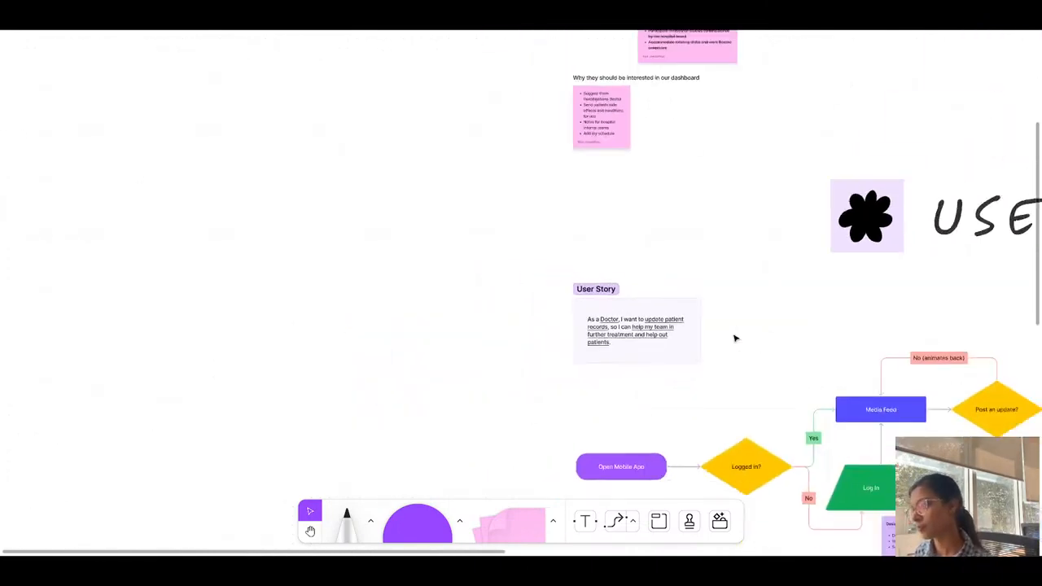
{"action": "scroll", "coordinate": [734, 339], "scroll_direction": "right", "scroll_amount": 5}
{"action": "scroll", "coordinate": [734, 339], "scroll_direction": "down", "scroll_amount": 3}
{"action": "left_click", "coordinate": [514, 404]}
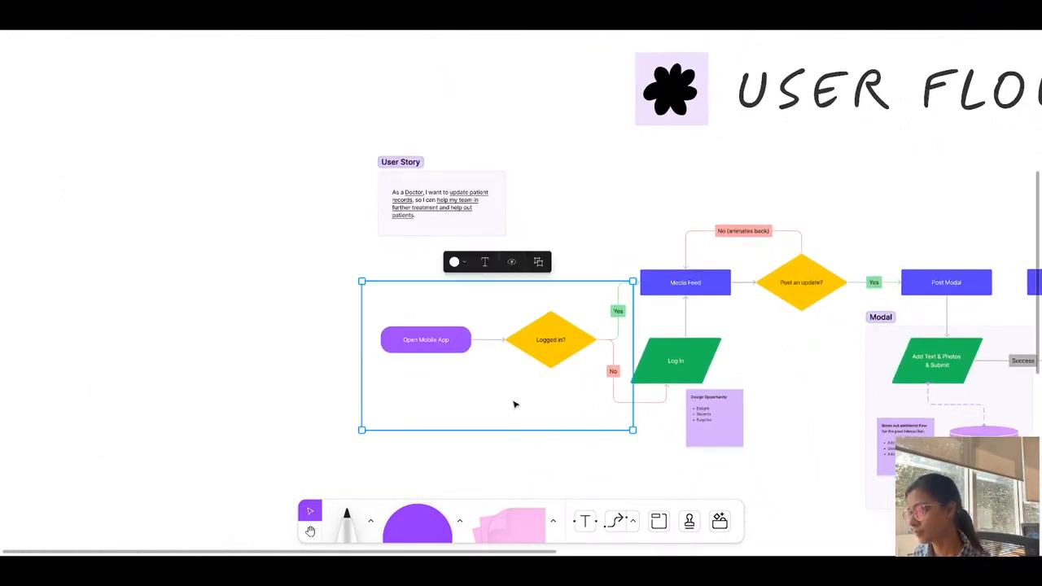
{"action": "key", "text": "Escape"}
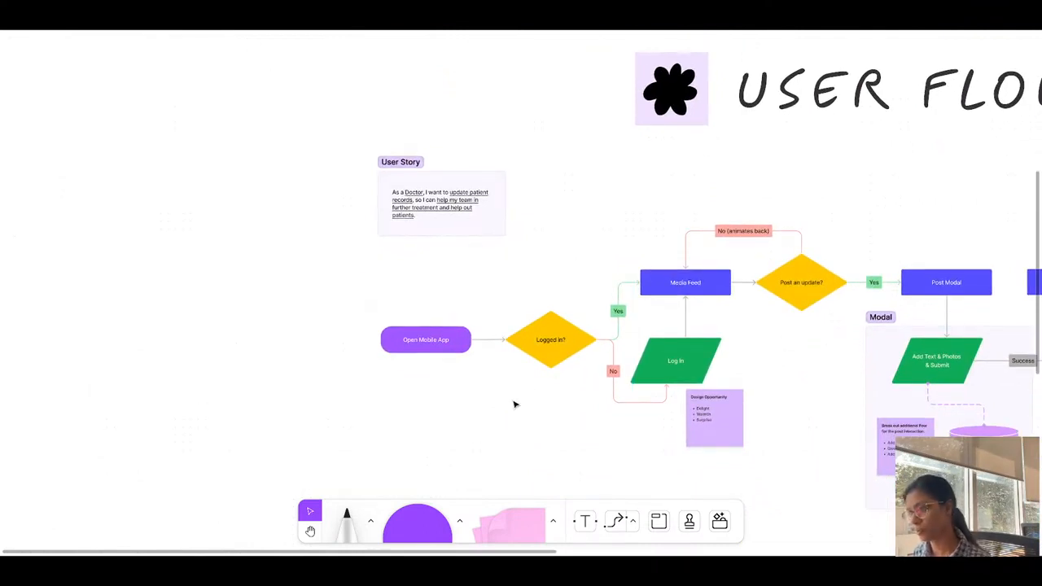
{"action": "scroll", "coordinate": [513, 404], "scroll_direction": "down", "scroll_amount": 1}
{"action": "scroll", "coordinate": [404, 327], "scroll_direction": "up", "scroll_amount": 5}
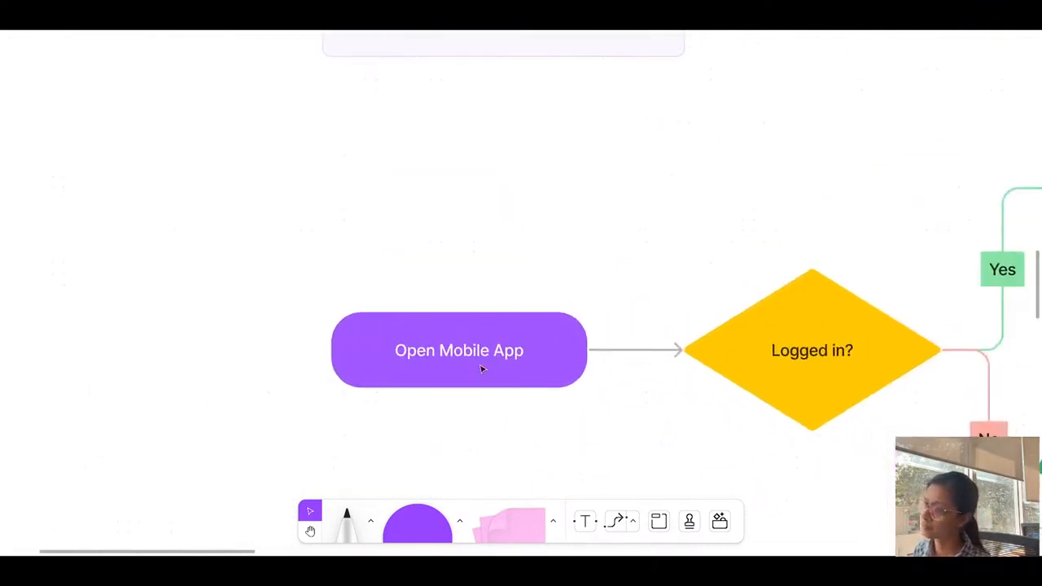
{"action": "left_click", "coordinate": [455, 358]}
{"action": "scroll", "coordinate": [456, 358], "scroll_direction": "down", "scroll_amount": 6}
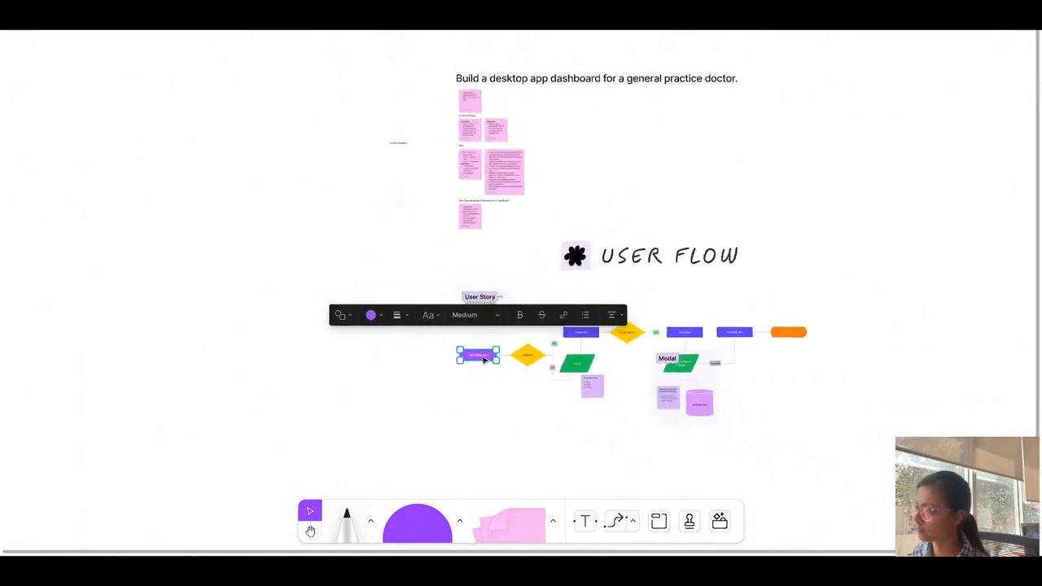
{"action": "left_click", "coordinate": [383, 341]}
{"action": "left_click_drag", "start_coordinate": [391, 322], "coordinate": [856, 491]}
{"action": "key", "text": "Delete"}
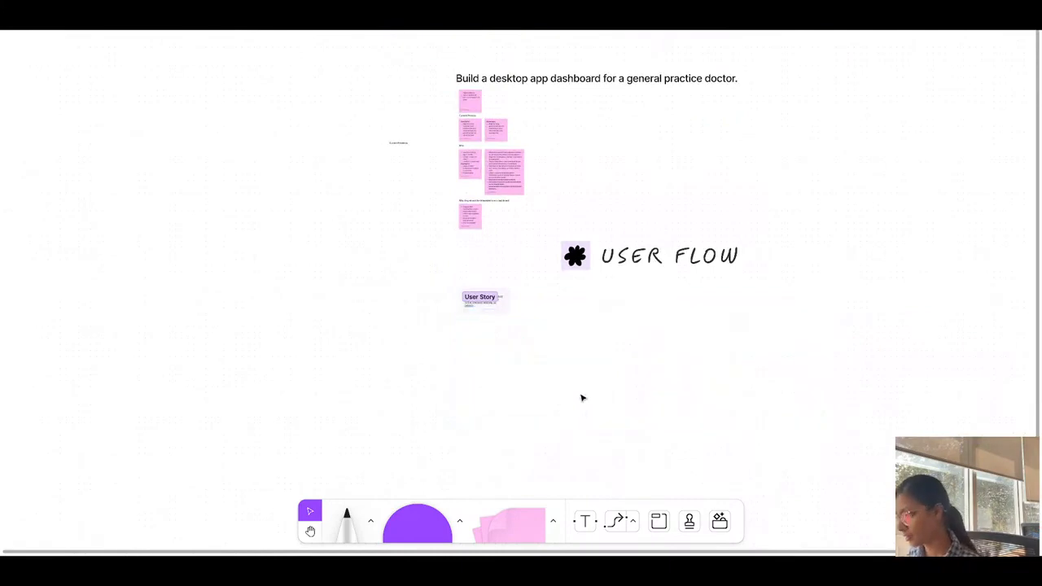
Place a copy of the legend's Start shape directly beneath the User Story section
{"action": "scroll", "coordinate": [586, 415], "scroll_direction": "down", "scroll_amount": 4}
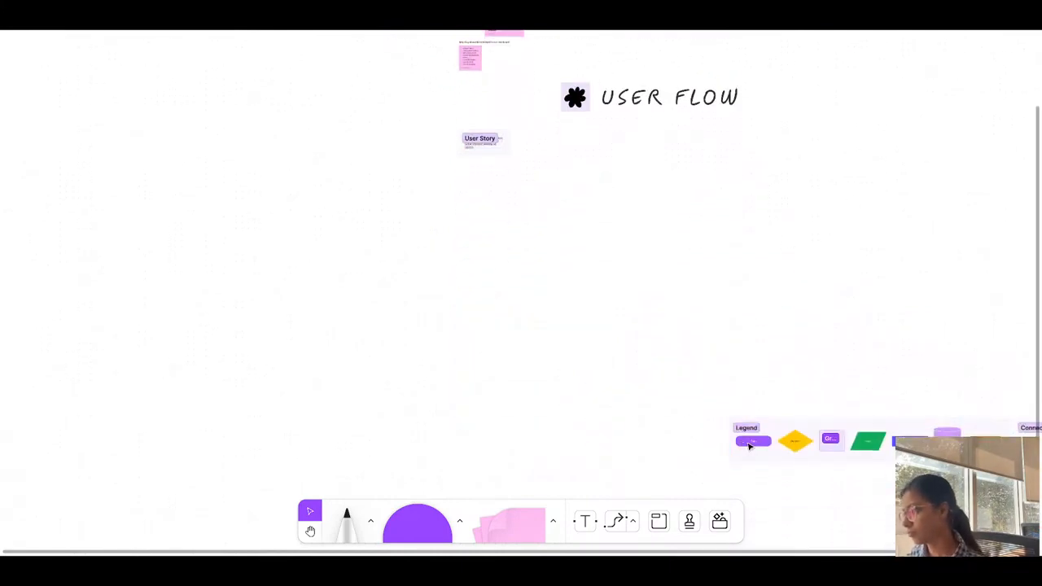
{"action": "left_click", "coordinate": [750, 444]}
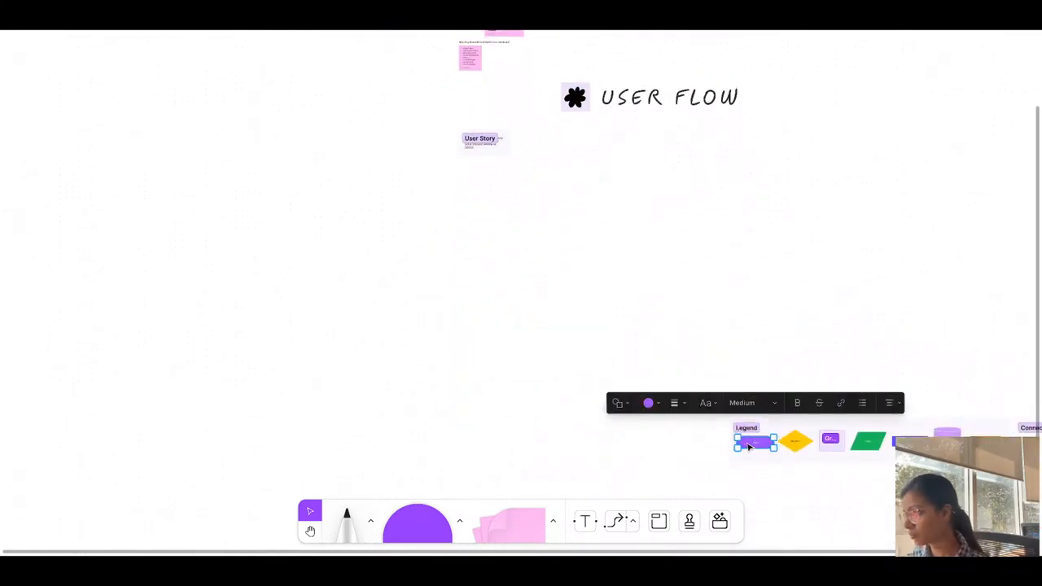
{"action": "left_click_drag", "start_coordinate": [750, 446], "coordinate": [473, 181]}
Move the Legend section below the Start shape, aligned near the User Story's edge, and delete the Connectors section
{"action": "left_click_drag", "start_coordinate": [762, 429], "coordinate": [491, 323]}
{"action": "left_click", "coordinate": [695, 277]}
{"action": "scroll", "coordinate": [831, 399], "scroll_direction": "right", "scroll_amount": 3}
{"action": "left_click", "coordinate": [892, 423]}
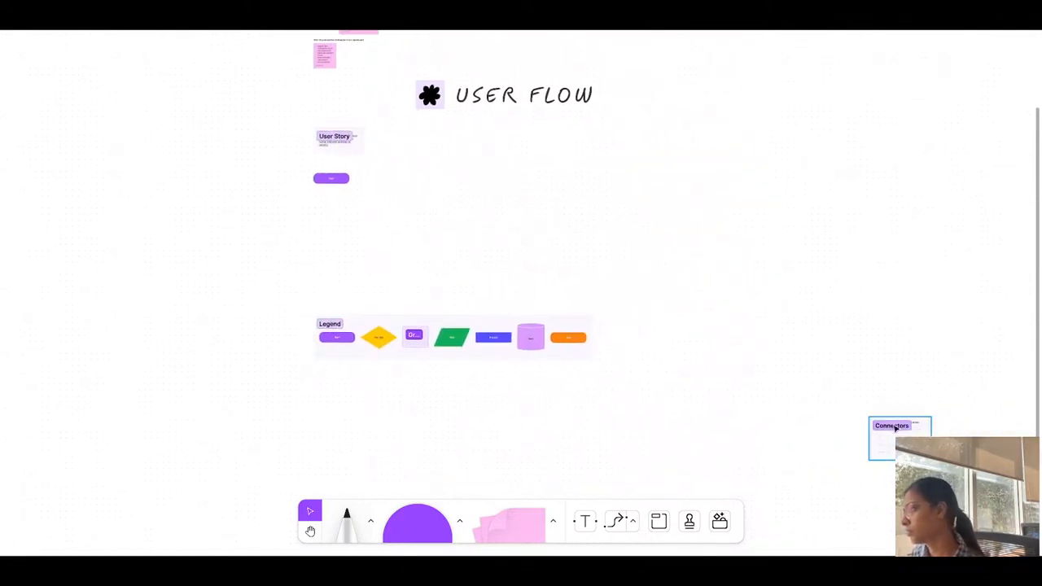
{"action": "key", "text": "Delete"}
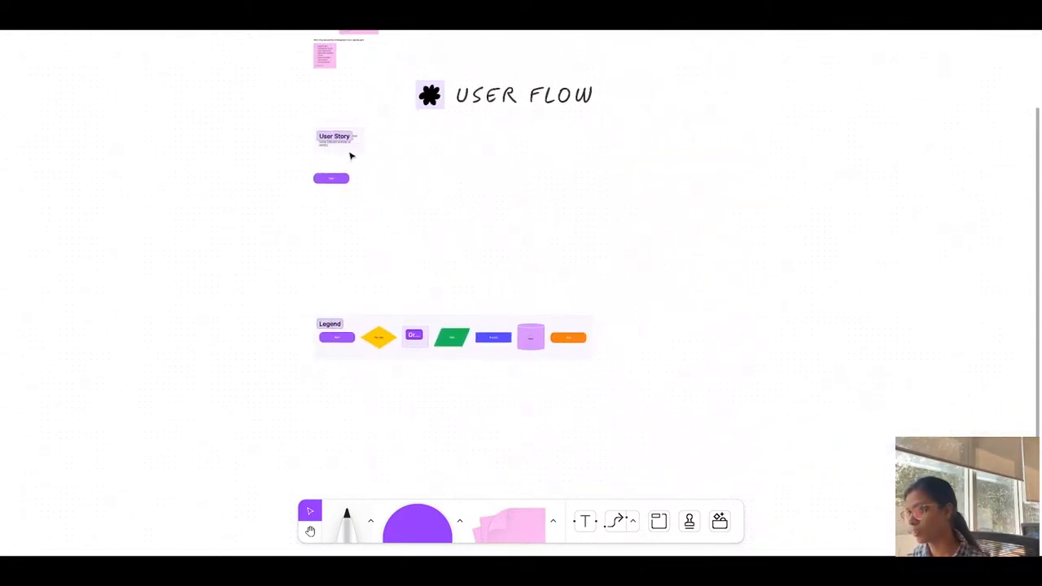
Relabel the Start shape under the User Story as "Patients meet for first time"
{"action": "scroll", "coordinate": [320, 180], "scroll_direction": "up", "scroll_amount": 5}
{"action": "scroll", "coordinate": [332, 182], "scroll_direction": "up", "scroll_amount": 3}
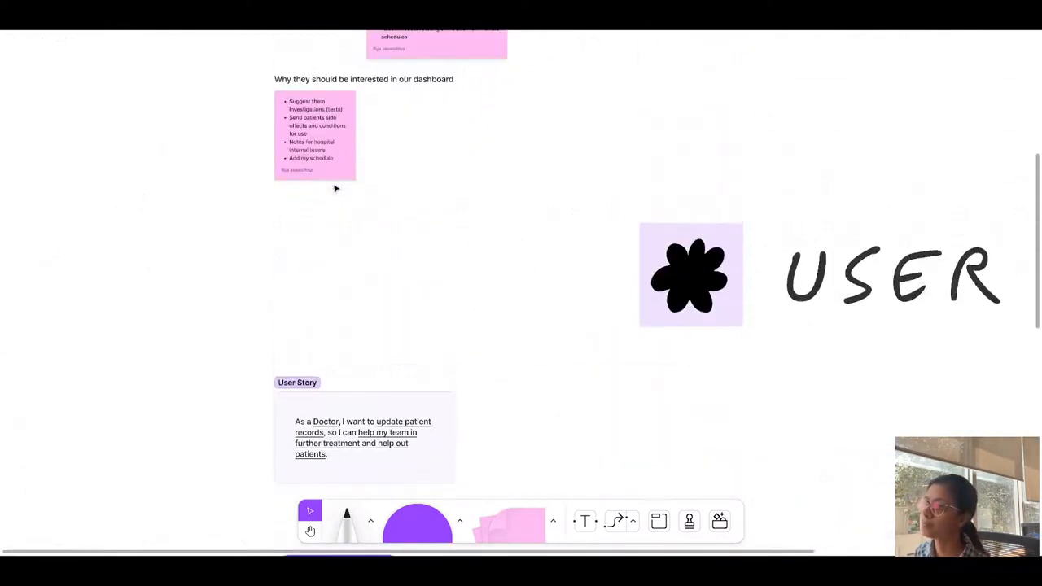
{"action": "scroll", "coordinate": [314, 372], "scroll_direction": "down", "scroll_amount": 5}
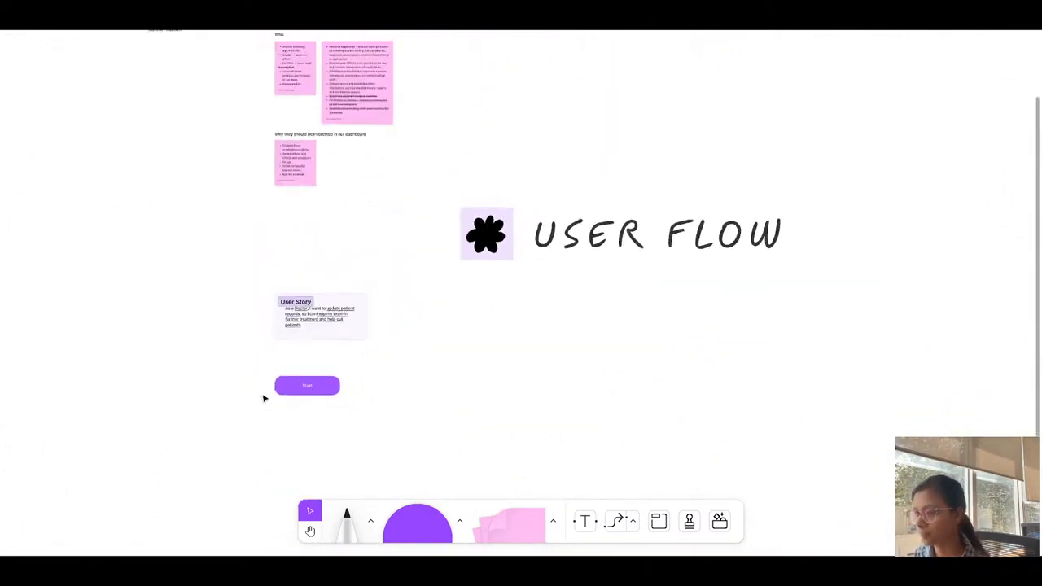
{"action": "scroll", "coordinate": [325, 382], "scroll_direction": "up", "scroll_amount": 10}
{"action": "scroll", "coordinate": [610, 340], "scroll_direction": "down", "scroll_amount": 3}
{"action": "double_click", "coordinate": [653, 337]}
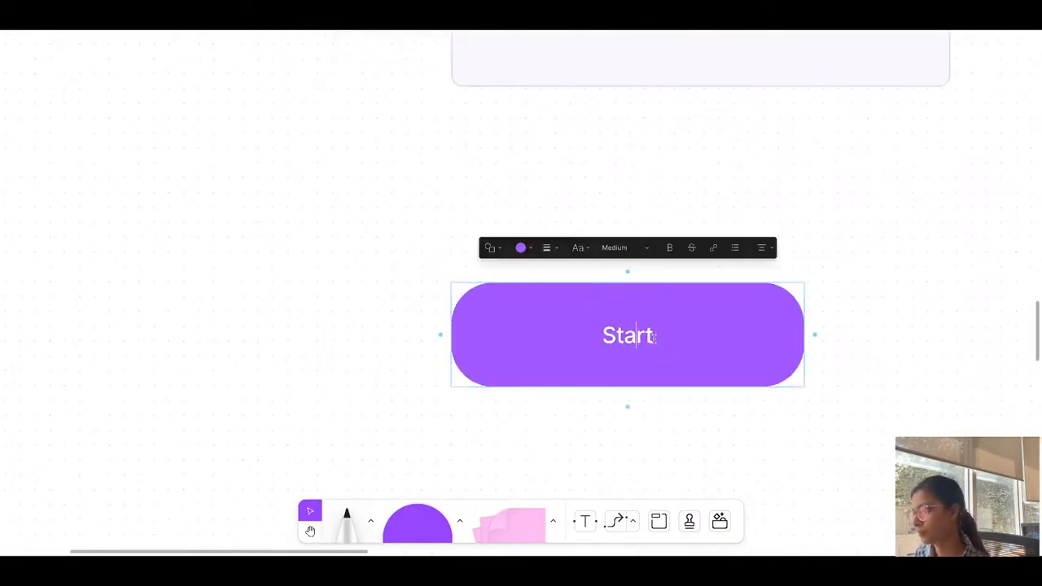
{"action": "left_click_drag", "start_coordinate": [653, 337], "coordinate": [534, 320]}
{"action": "type", "text": "Pa"}
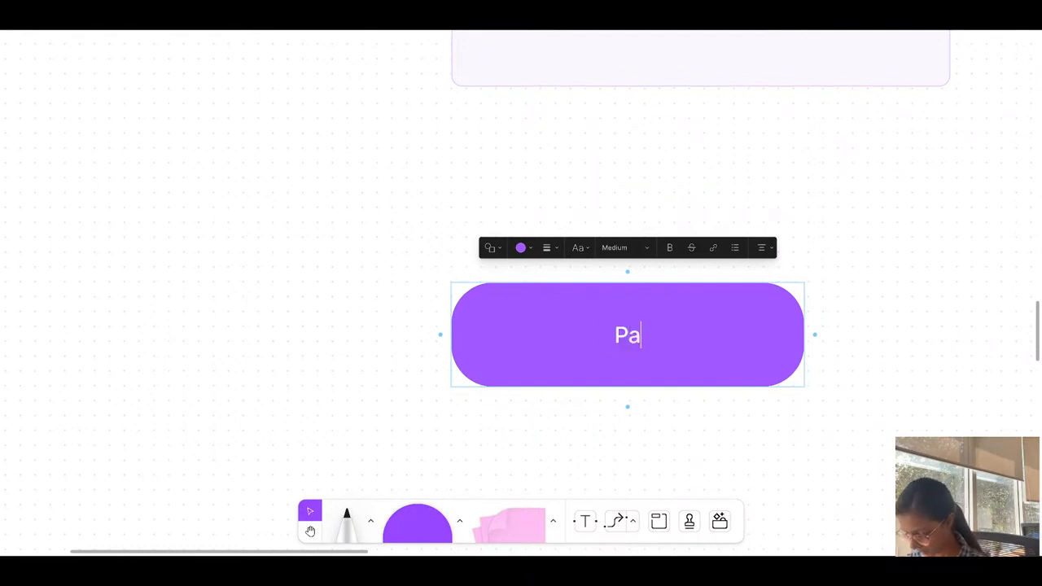
{"action": "type", "text": "tients m"}
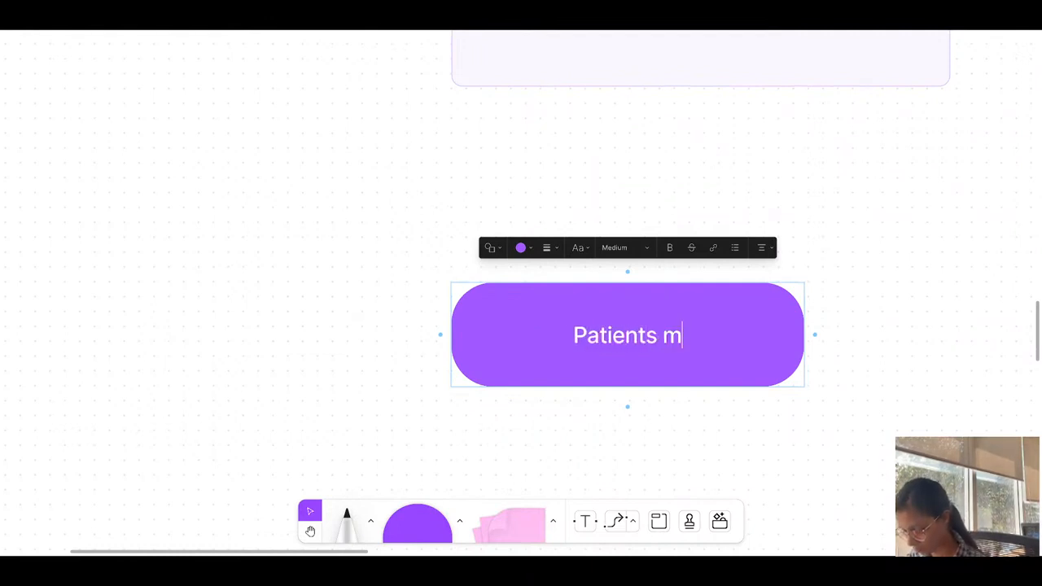
{"action": "type", "text": "eet for first for fit"}
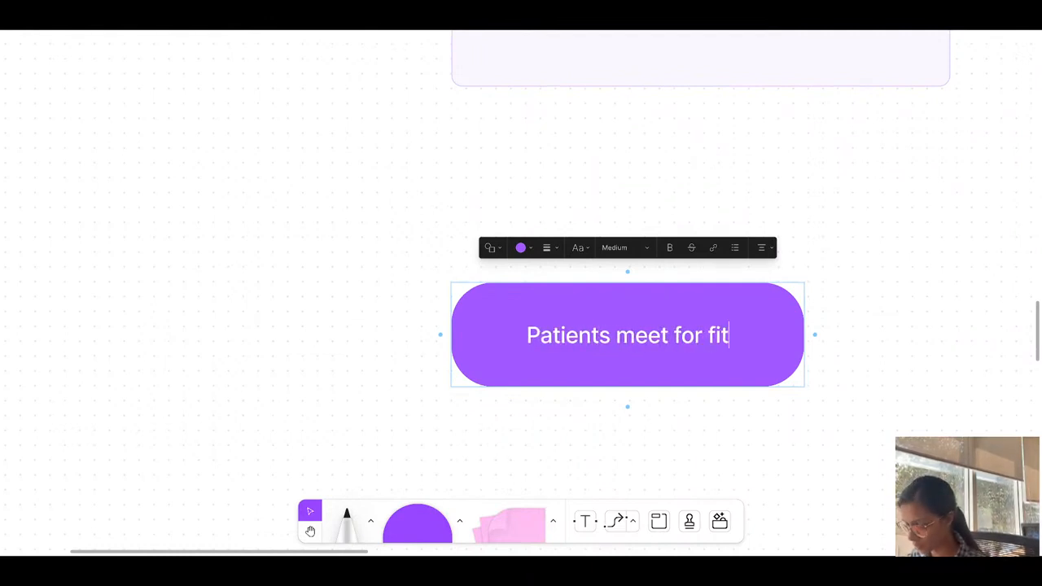
{"action": "key", "text": "BackSpace"}
{"action": "type", "text": "rst time"}
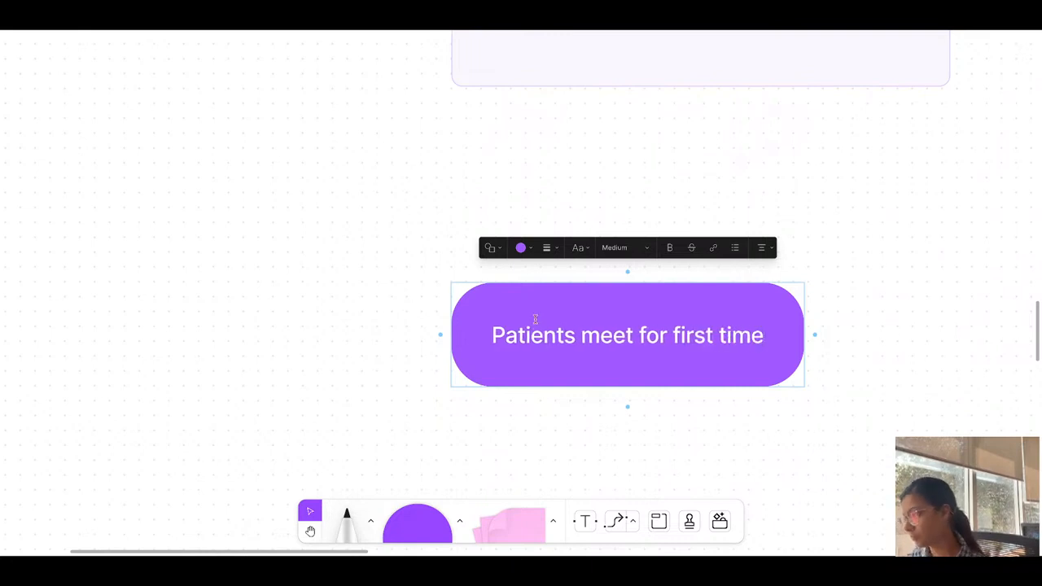
{"action": "left_click", "coordinate": [546, 405]}
Add a sticky note below the "Patients meet for first time" shape and color it light purple
{"action": "scroll", "coordinate": [548, 467], "scroll_direction": "down", "scroll_amount": 2}
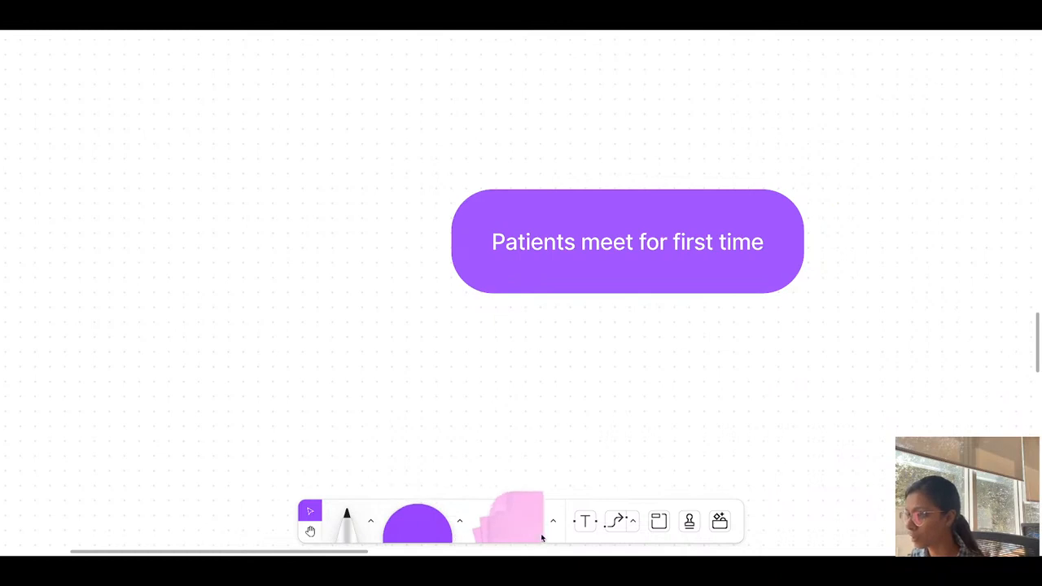
{"action": "left_click_drag", "start_coordinate": [541, 533], "coordinate": [680, 489]}
{"action": "left_click", "coordinate": [475, 273]}
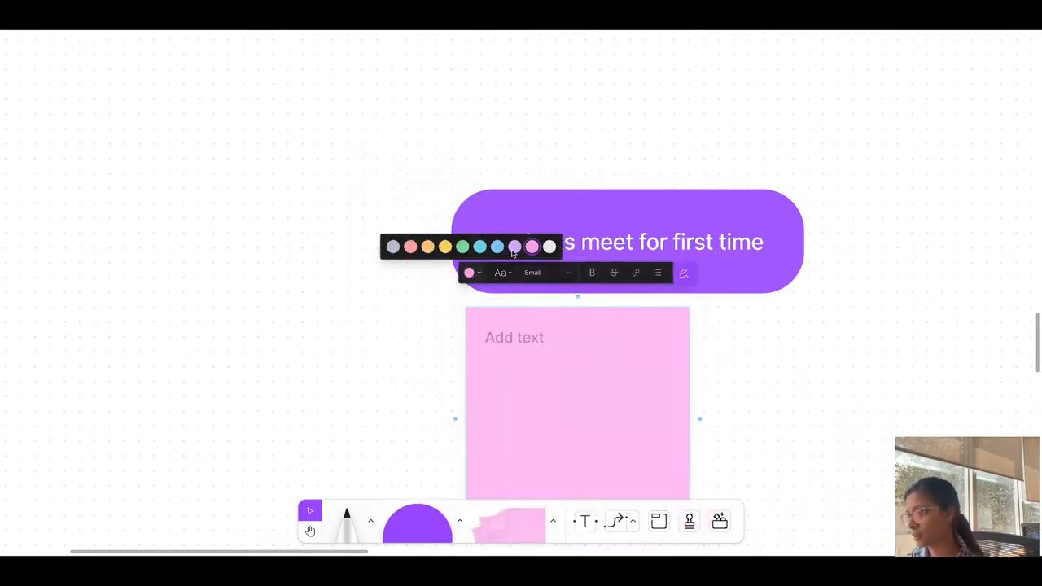
{"action": "left_click", "coordinate": [513, 247]}
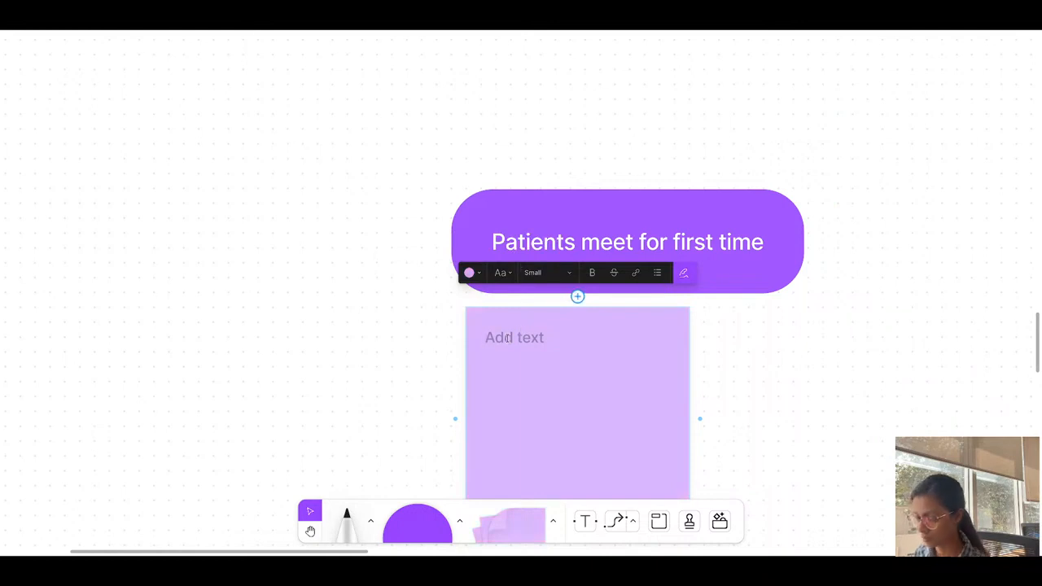
Write "Online or offline consultation, anything , it should not matter" on the purple sticky note
{"action": "type", "text": "Online"}
{"action": "type", "text": "or"}
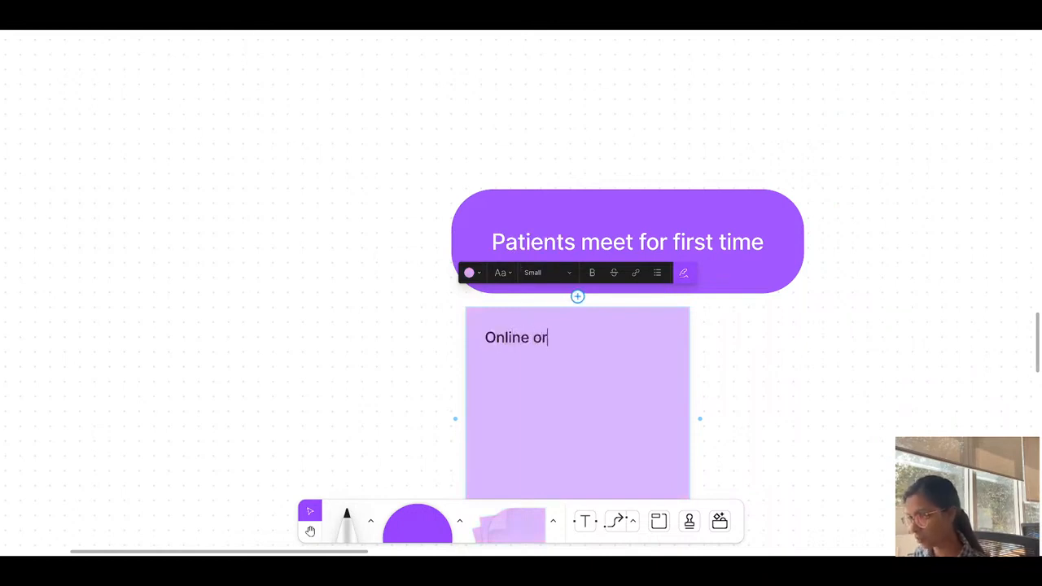
{"action": "type", "text": " offline"}
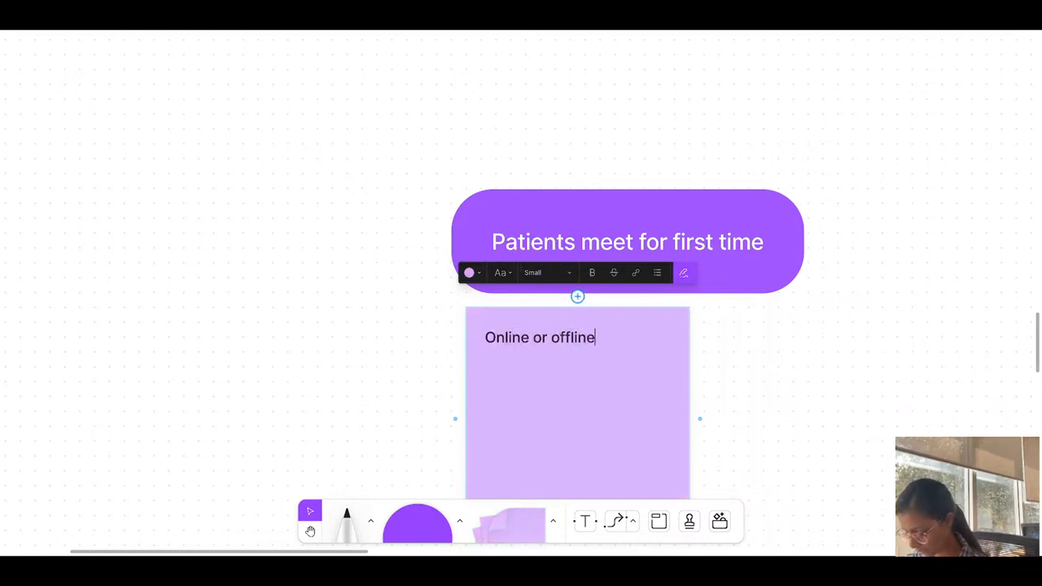
{"action": "type", "text": " consultation"}
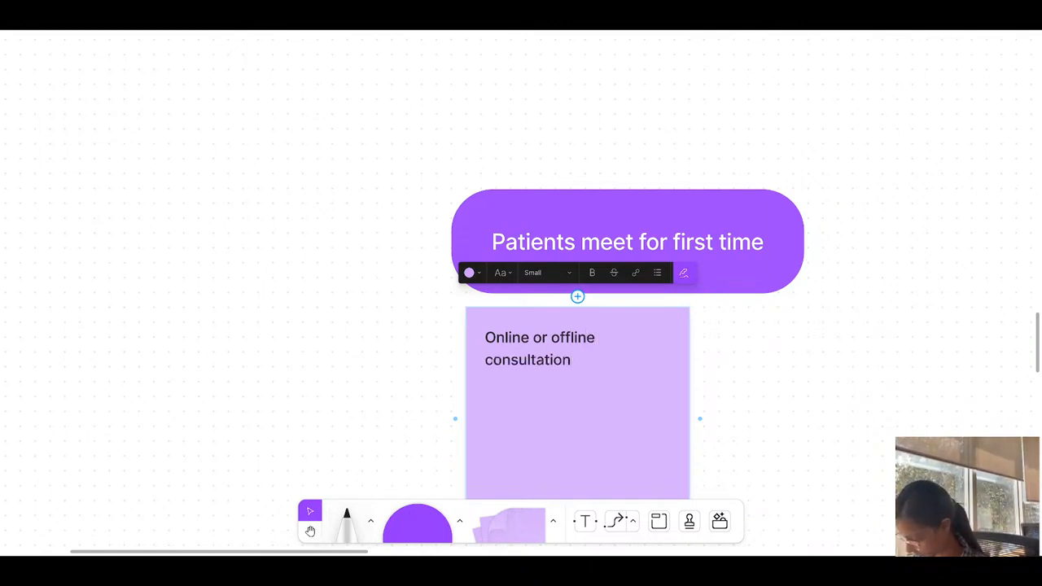
{"action": "type", "text": ", anything "}
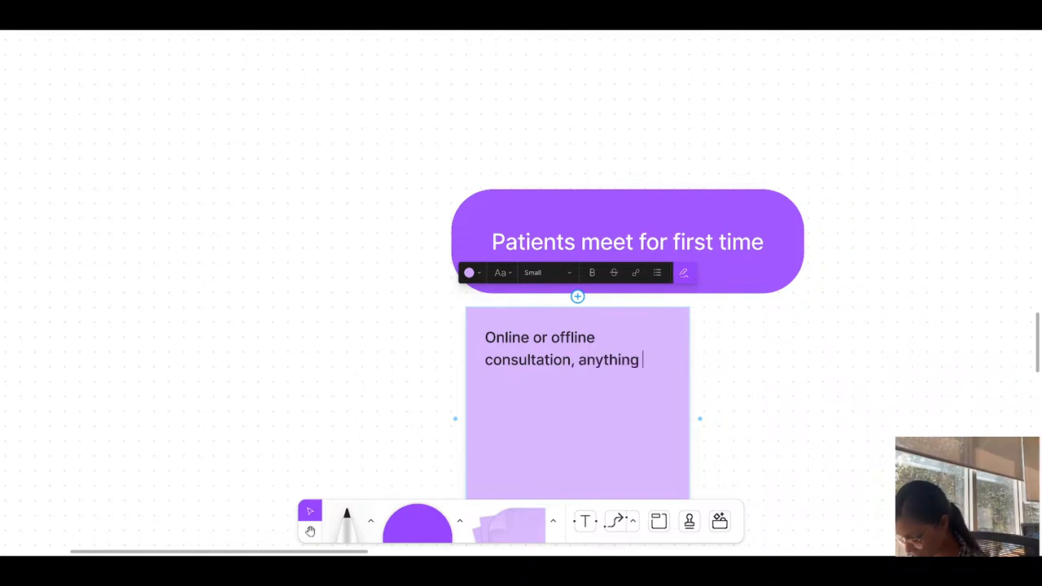
{"action": "type", "text": ", it should not "}
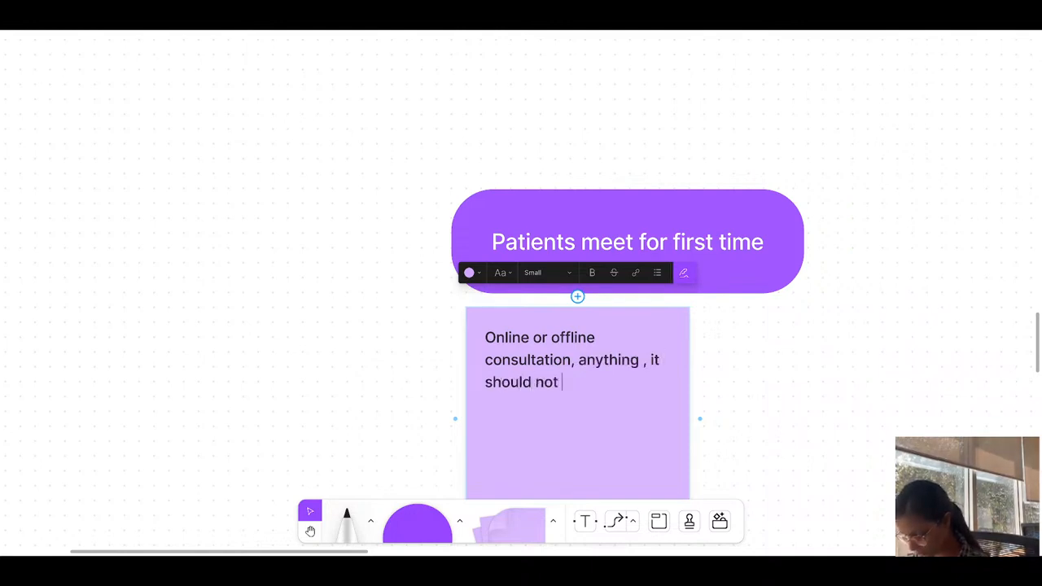
{"action": "type", "text": "matter"}
{"action": "left_click", "coordinate": [883, 324]}
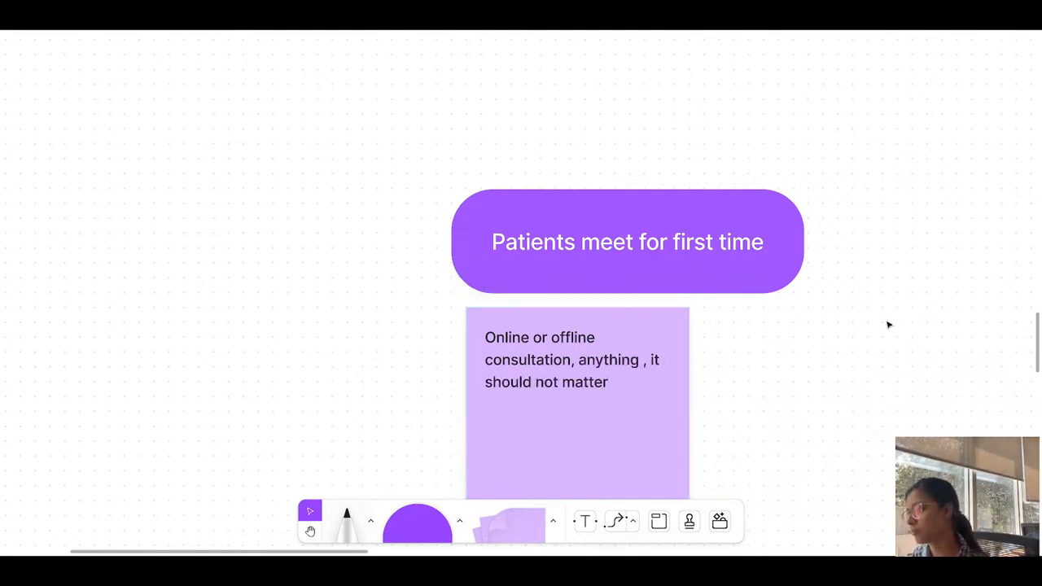
Review the research notes, the user story and the legend's shape types before extending the flow
{"action": "scroll", "coordinate": [888, 325], "scroll_direction": "down", "scroll_amount": 5}
{"action": "scroll", "coordinate": [886, 323], "scroll_direction": "right", "scroll_amount": 8}
{"action": "scroll", "coordinate": [731, 325], "scroll_direction": "down", "scroll_amount": 6}
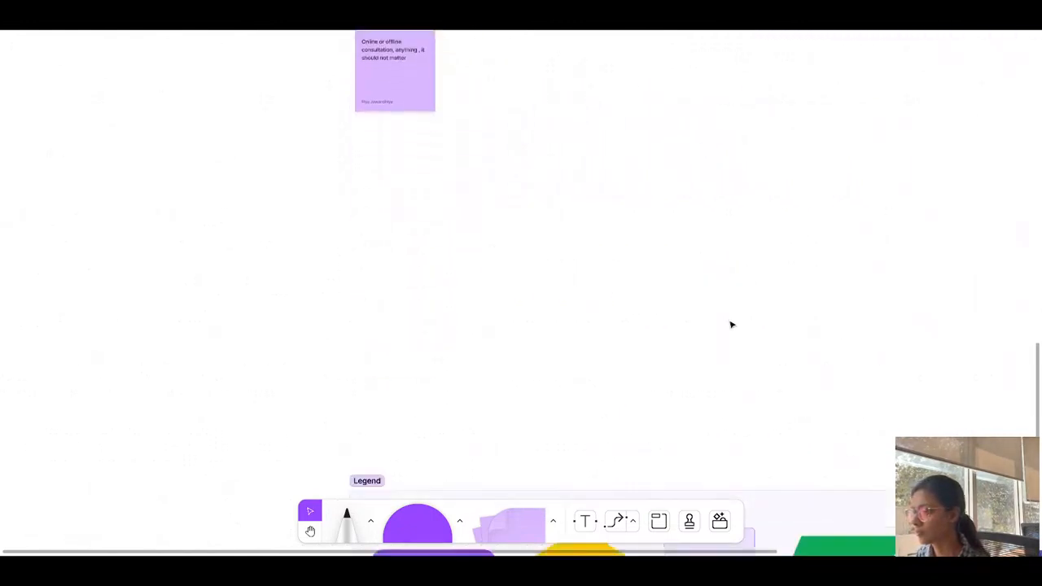
{"action": "scroll", "coordinate": [731, 325], "scroll_direction": "down", "scroll_amount": 3}
{"action": "scroll", "coordinate": [731, 325], "scroll_direction": "down", "scroll_amount": 6}
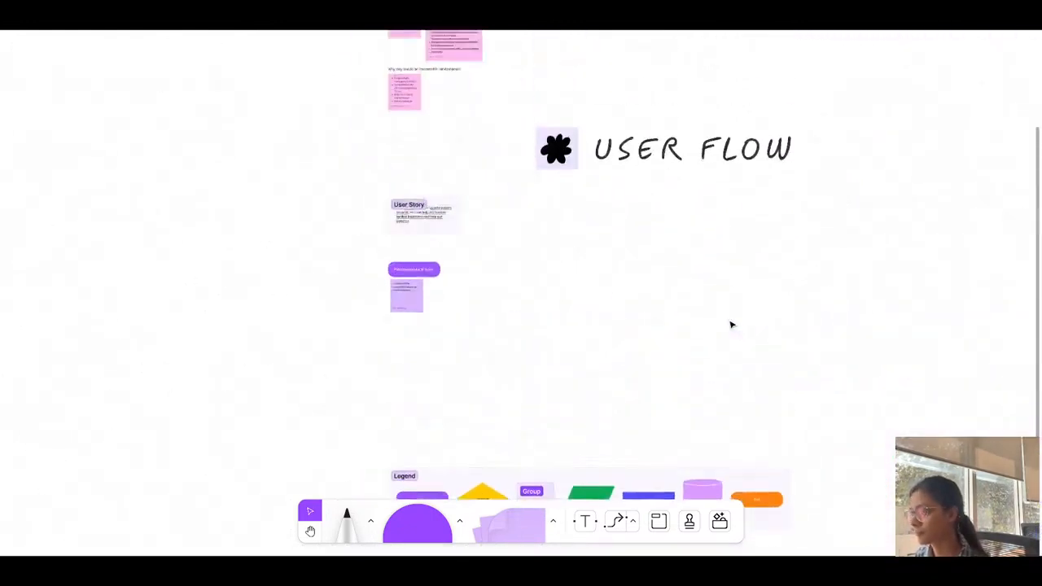
{"action": "scroll", "coordinate": [731, 325], "scroll_direction": "up", "scroll_amount": 10}
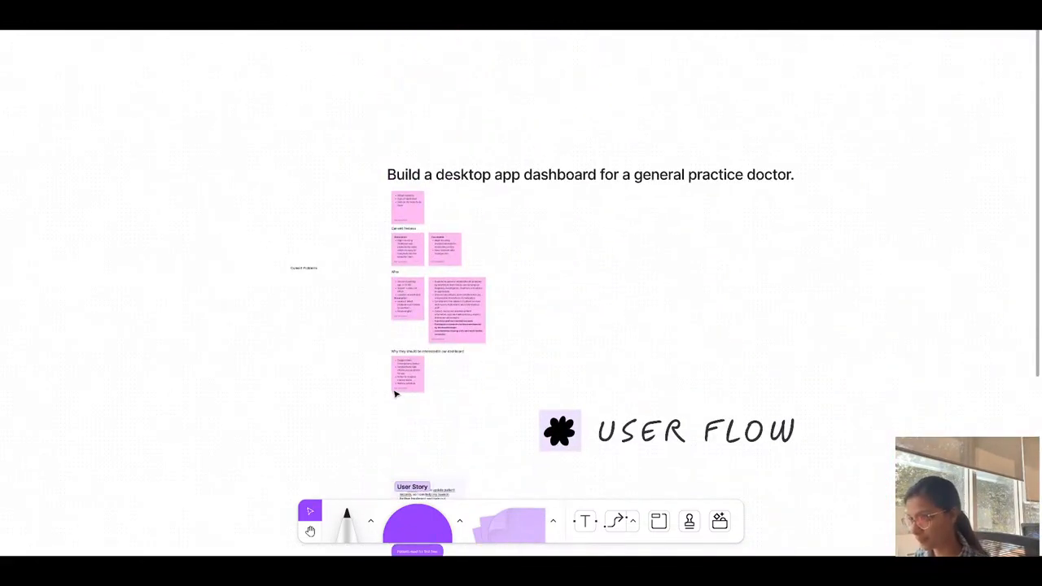
{"action": "scroll", "coordinate": [396, 372], "scroll_direction": "up", "scroll_amount": 10}
{"action": "scroll", "coordinate": [396, 373], "scroll_direction": "down", "scroll_amount": 10}
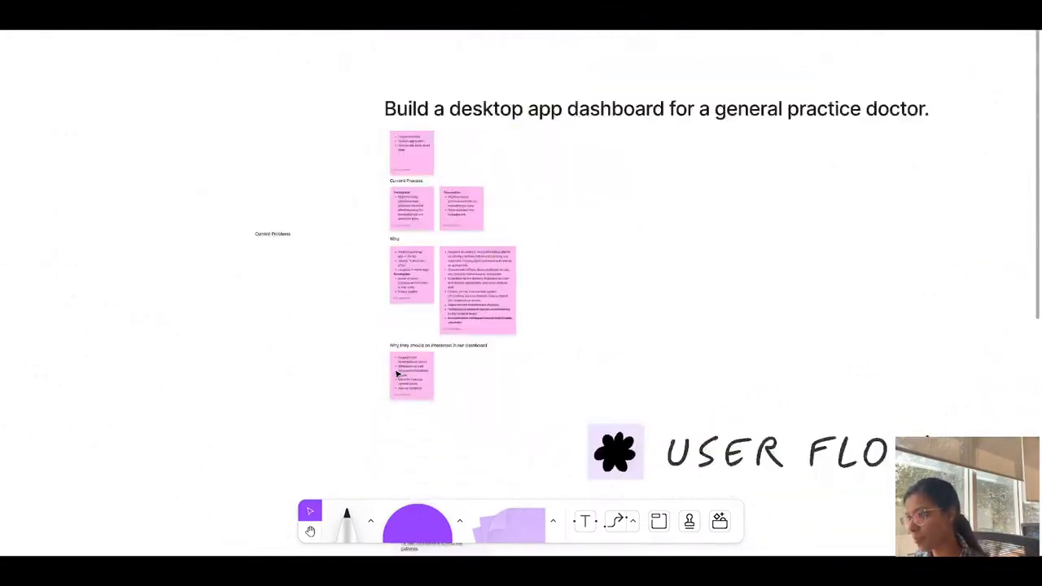
{"action": "scroll", "coordinate": [449, 411], "scroll_direction": "down", "scroll_amount": 5}
{"action": "scroll", "coordinate": [448, 411], "scroll_direction": "up", "scroll_amount": 6}
{"action": "scroll", "coordinate": [449, 411], "scroll_direction": "down", "scroll_amount": 1}
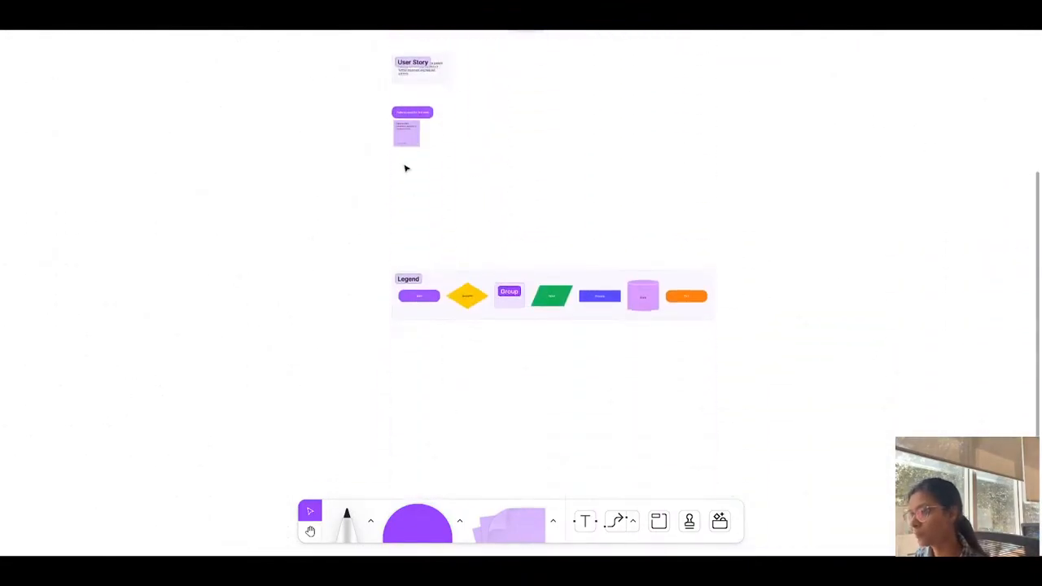
{"action": "scroll", "coordinate": [492, 287], "scroll_direction": "up", "scroll_amount": 1}
Place a copy of the legend's blue Process shape beside "Patients meet for first time", level with it
{"action": "left_click", "coordinate": [555, 296]}
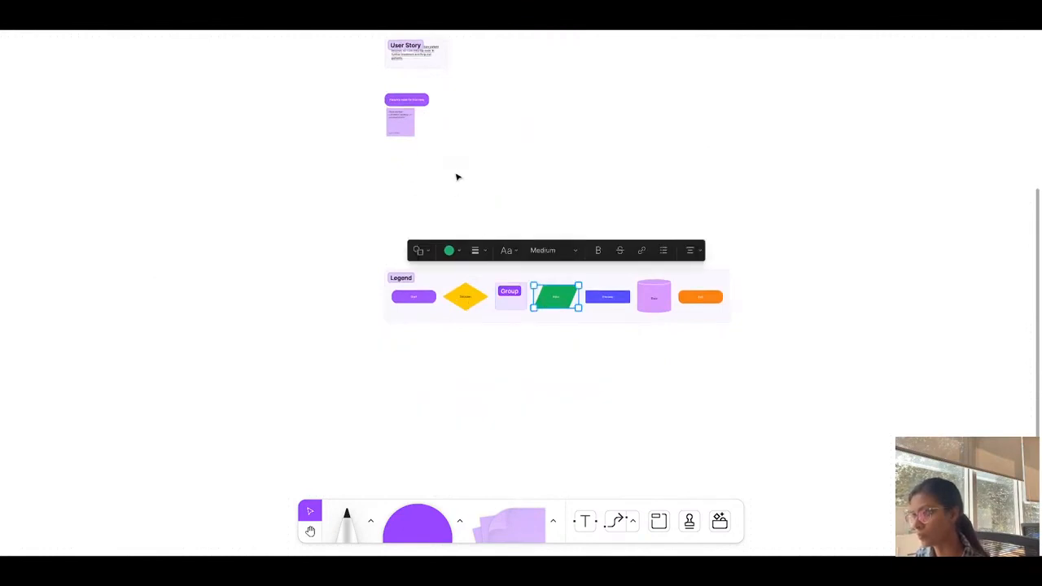
{"action": "left_click", "coordinate": [606, 297]}
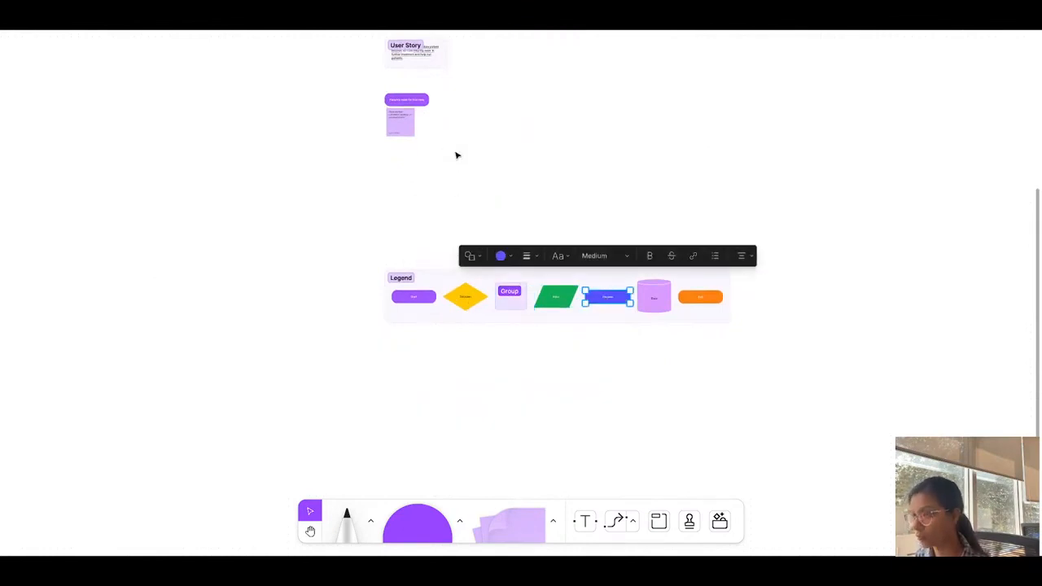
{"action": "scroll", "coordinate": [423, 183], "scroll_direction": "up", "scroll_amount": 5}
{"action": "scroll", "coordinate": [400, 201], "scroll_direction": "up", "scroll_amount": 10}
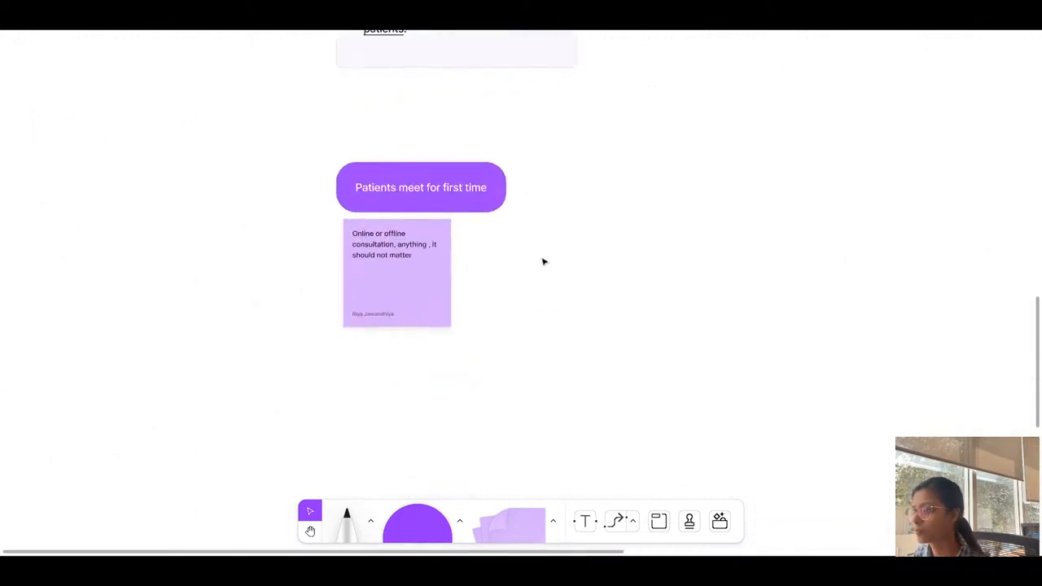
{"action": "key", "text": "ctrl+v"}
{"action": "left_click_drag", "start_coordinate": [551, 270], "coordinate": [677, 201]}
Connect the "Patients meet for first time" shape to the blue Process shape with an arrow
{"action": "key", "text": "x"}
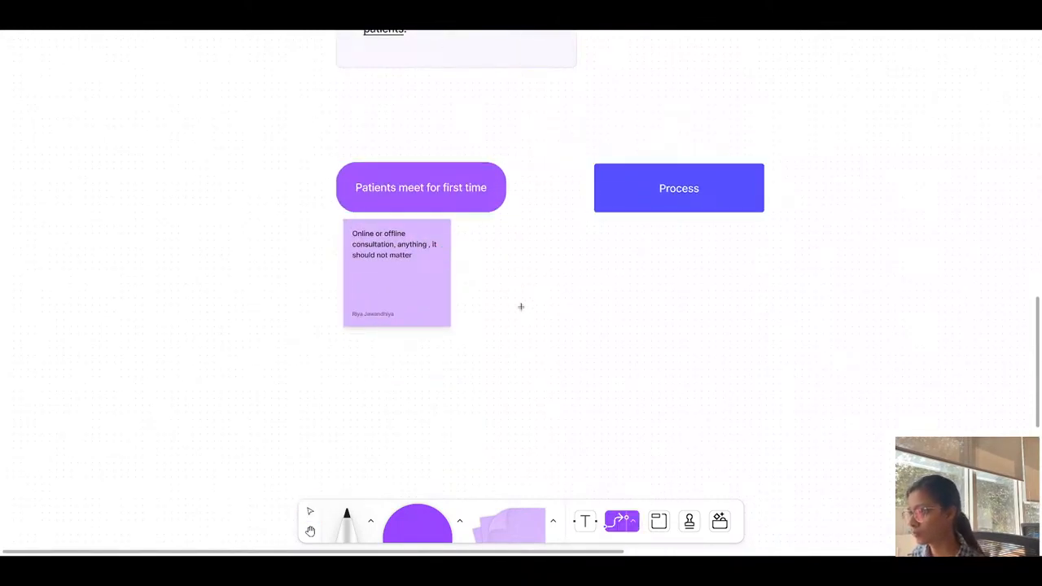
{"action": "mouse_move", "coordinate": [506, 187]}
{"action": "left_mouse_down"}
{"action": "mouse_move", "coordinate": [627, 188]}
{"action": "mouse_move", "coordinate": [650, 199]}
{"action": "left_mouse_up"}
{"action": "key", "text": "v"}
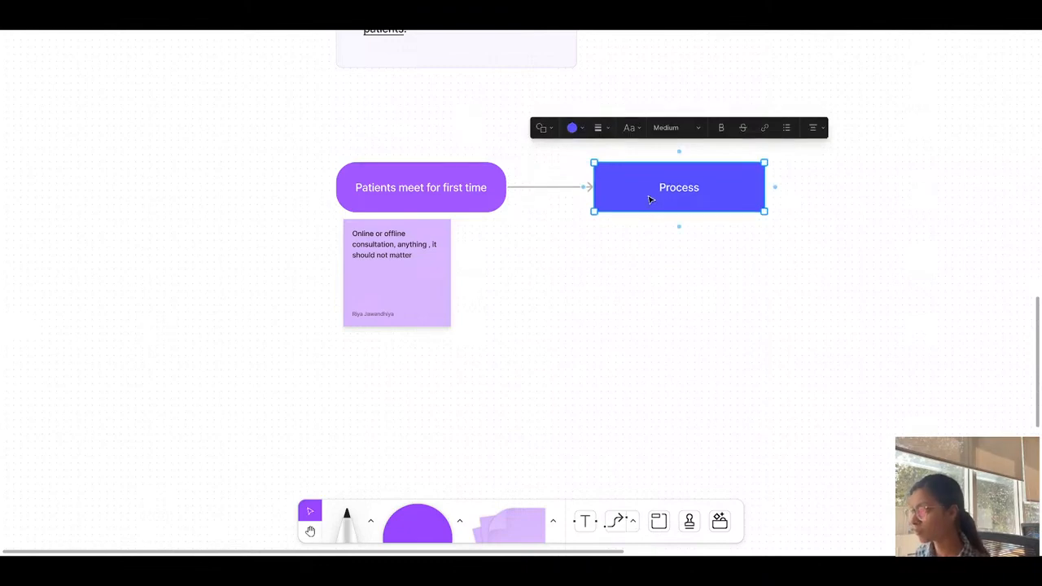
Relabel the blue Process shape in the flow as "Understand the problem"
{"action": "scroll", "coordinate": [680, 193], "scroll_direction": "up", "scroll_amount": 3}
{"action": "scroll", "coordinate": [676, 193], "scroll_direction": "right", "scroll_amount": 3}
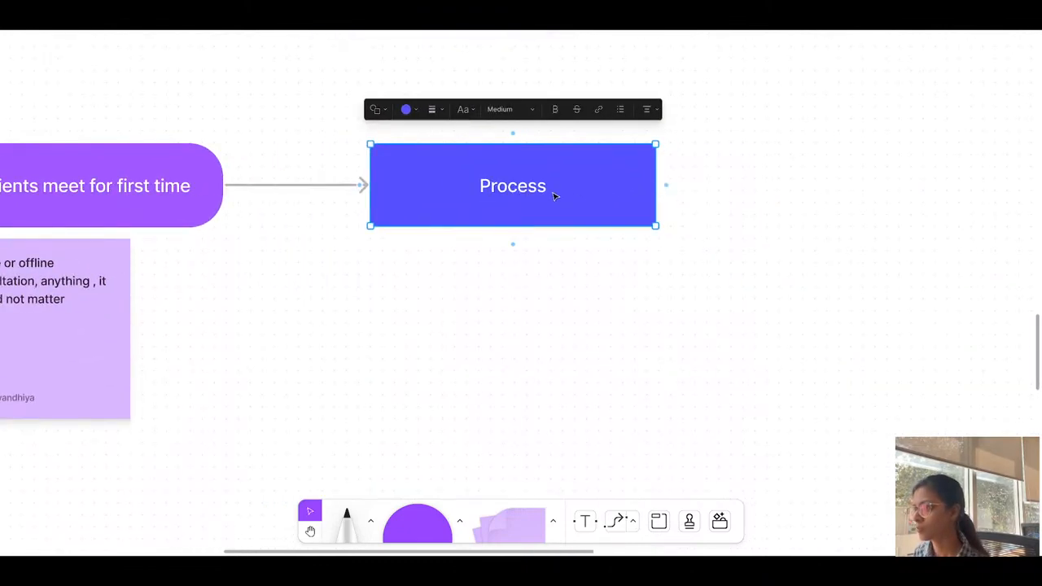
{"action": "scroll", "coordinate": [551, 193], "scroll_direction": "up", "scroll_amount": 2}
{"action": "double_click", "coordinate": [510, 189]}
{"action": "type", "text": "U"}
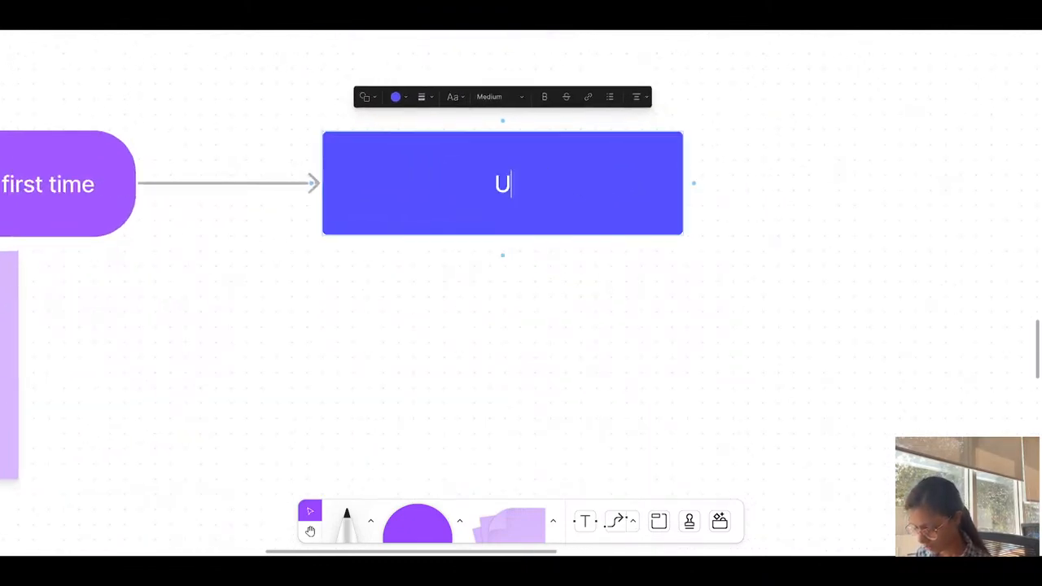
{"action": "type", "text": "nderstand the pr"}
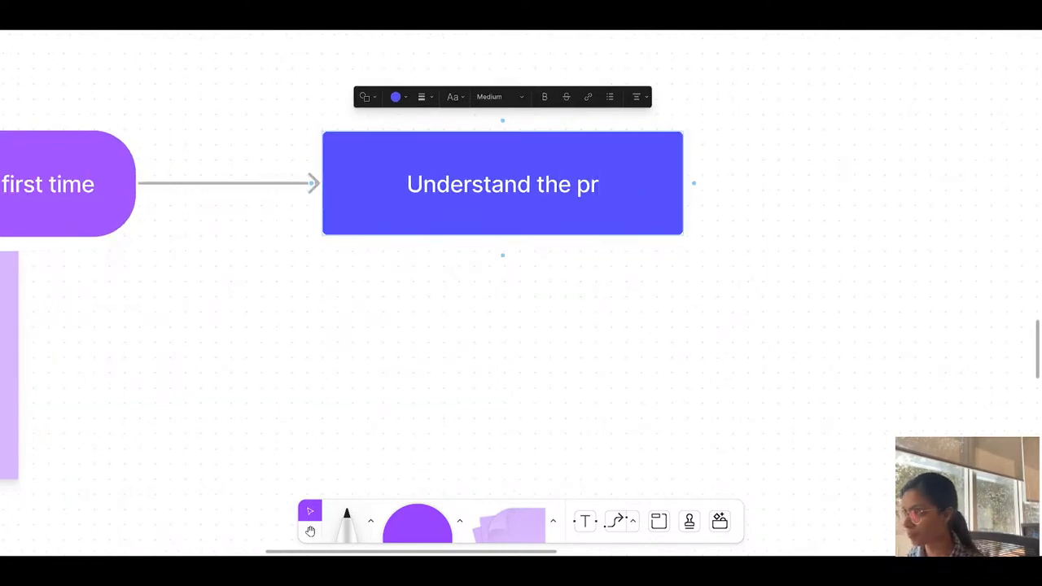
{"action": "type", "text": "oble"}
{"action": "key", "text": "BackSpace"}
{"action": "key", "text": "BackSpace"}
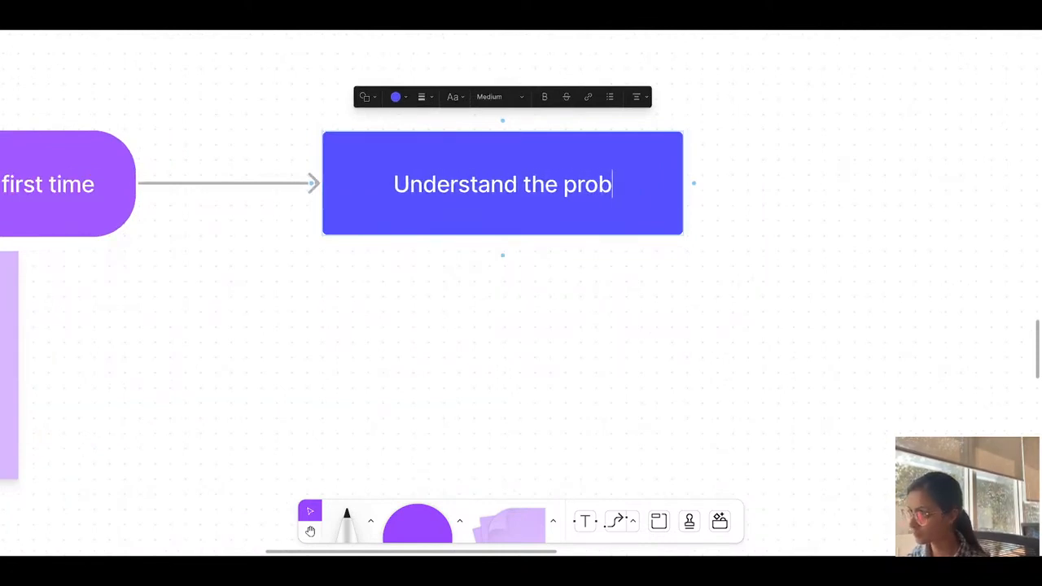
{"action": "type", "text": "lem"}
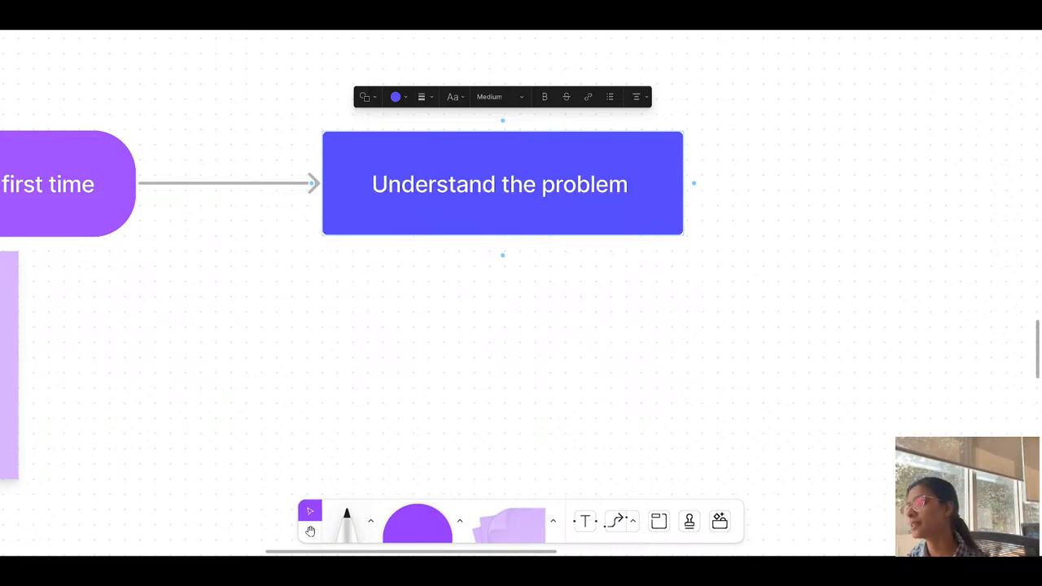
{"action": "left_click", "coordinate": [560, 279]}
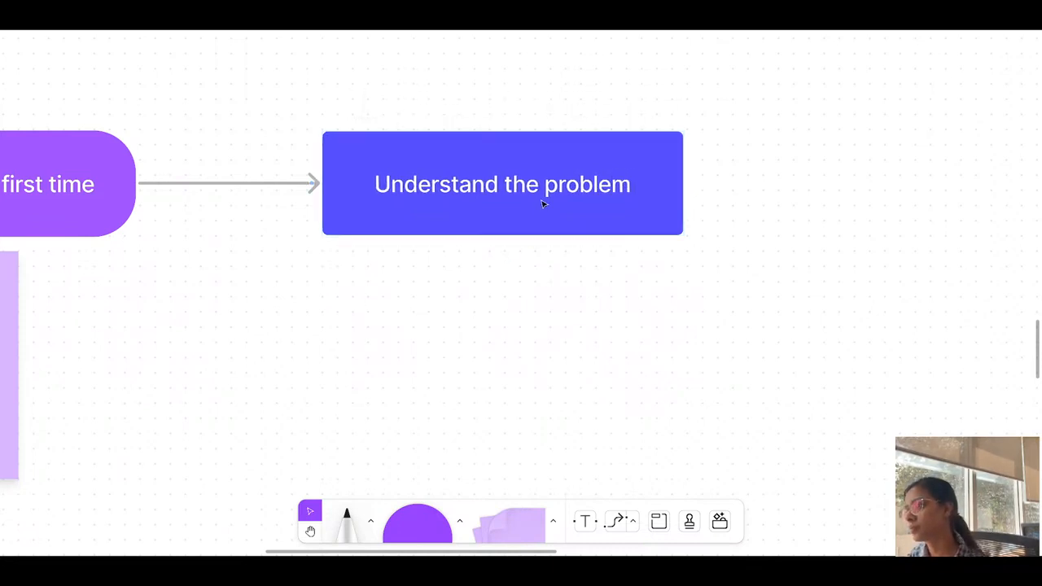
Place a copy of the legend's green Input shape after "Understand the problem", level with it
{"action": "scroll", "coordinate": [543, 204], "scroll_direction": "down", "scroll_amount": 3}
{"action": "scroll", "coordinate": [532, 255], "scroll_direction": "up", "scroll_amount": 3}
{"action": "scroll", "coordinate": [539, 289], "scroll_direction": "down", "scroll_amount": 5}
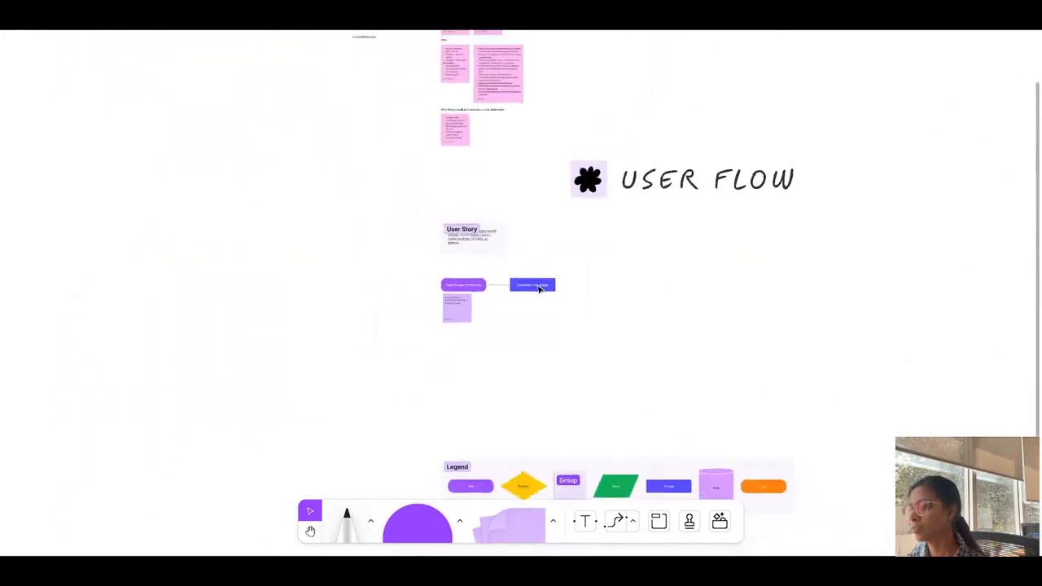
{"action": "scroll", "coordinate": [538, 289], "scroll_direction": "down", "scroll_amount": 3}
{"action": "left_click", "coordinate": [618, 370]}
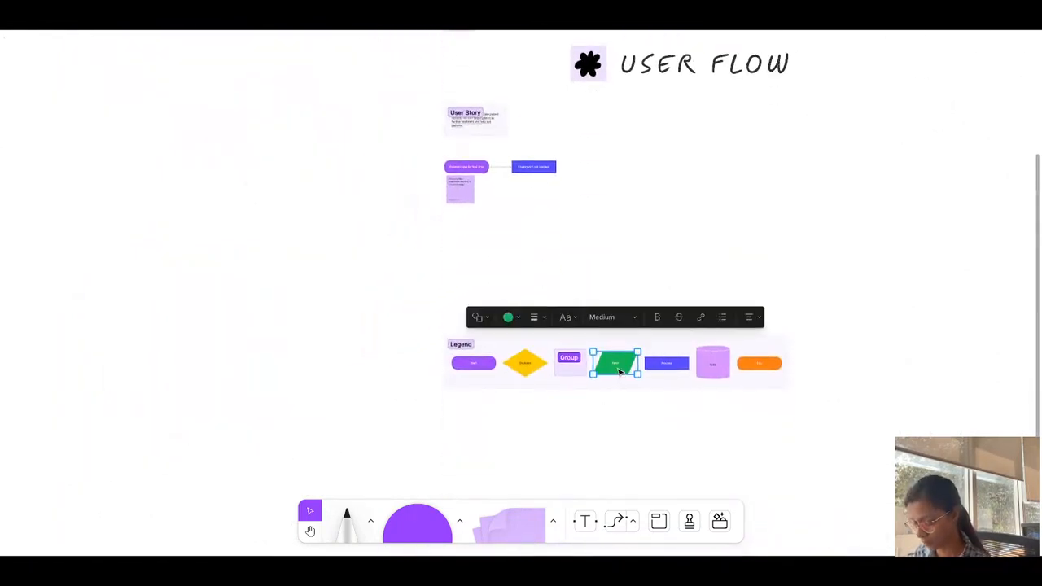
{"action": "left_click_drag", "start_coordinate": [619, 372], "coordinate": [539, 142]}
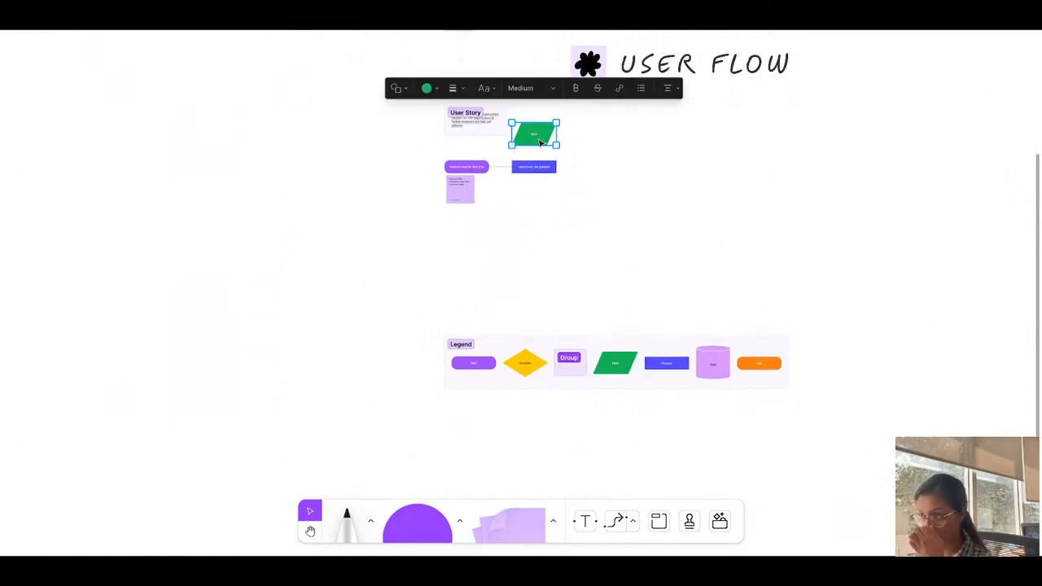
{"action": "scroll", "coordinate": [581, 244], "scroll_direction": "up", "scroll_amount": 5}
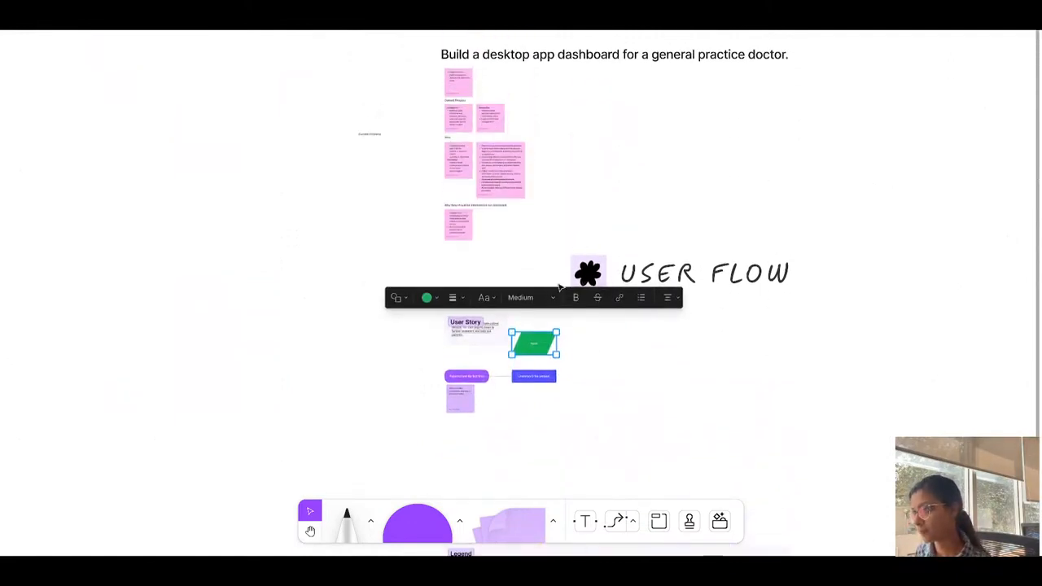
{"action": "scroll", "coordinate": [551, 353], "scroll_direction": "up", "scroll_amount": 5, "text": "ctrl"}
{"action": "left_click_drag", "start_coordinate": [491, 181], "coordinate": [649, 260]}
Connect "Understand the problem" to the green Input shape with an arrow
{"action": "left_click", "coordinate": [553, 262]}
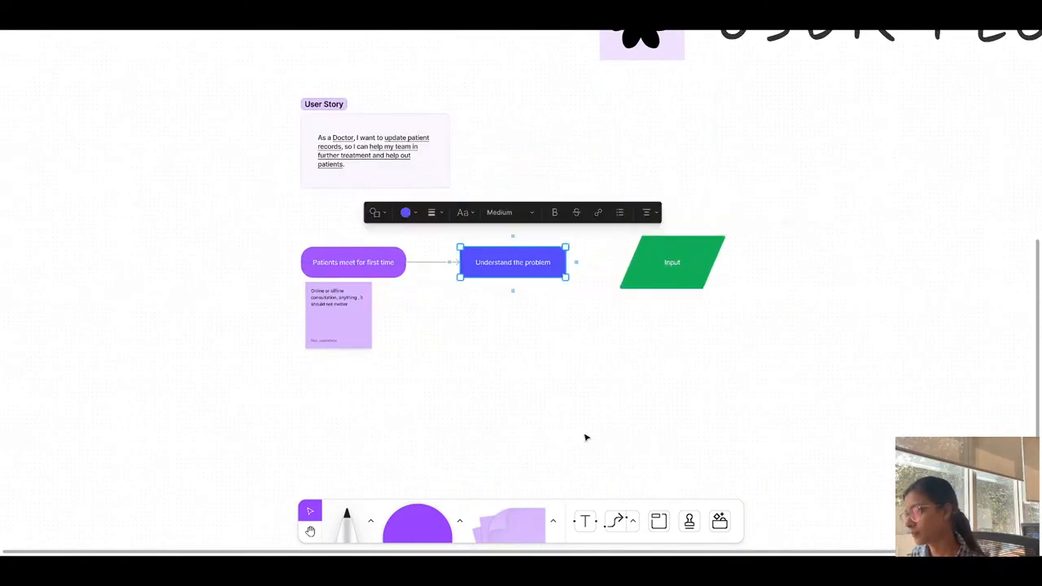
{"action": "left_click", "coordinate": [620, 521]}
{"action": "left_click_drag", "start_coordinate": [566, 262], "coordinate": [629, 262]}
{"action": "scroll", "coordinate": [688, 266], "scroll_direction": "up", "scroll_amount": 5}
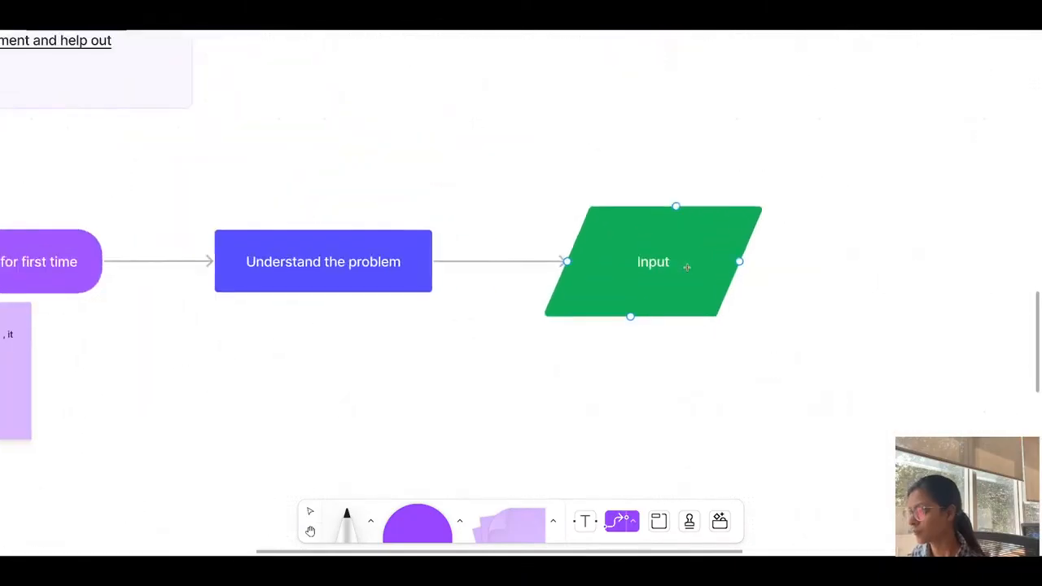
{"action": "key", "text": "Escape"}
Relabel the green Input shape in the flow as "Add the problems in dashboard"
{"action": "left_click", "coordinate": [674, 270]}
{"action": "left_click", "coordinate": [660, 266]}
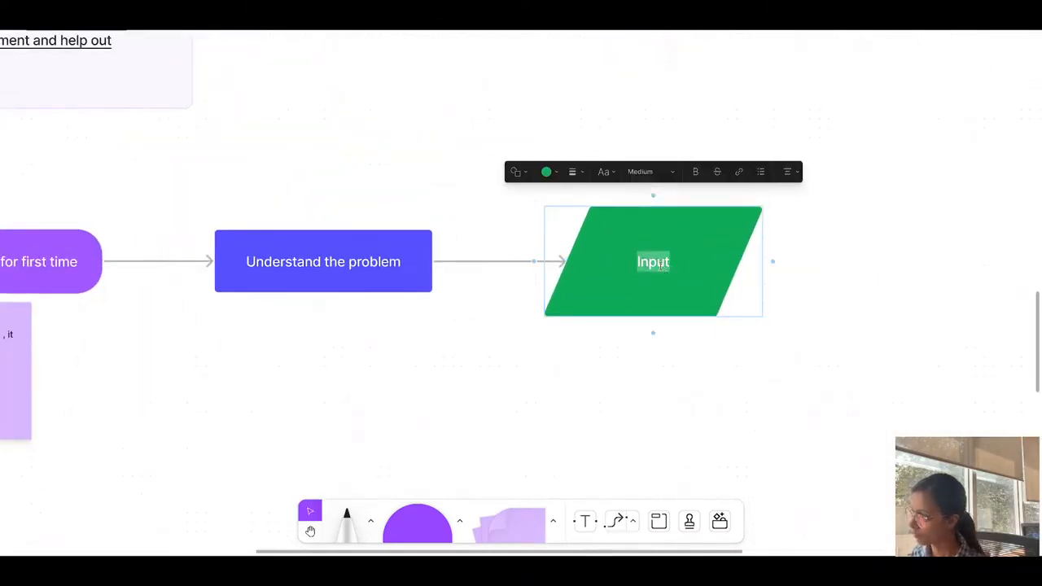
{"action": "type", "text": "Add the "}
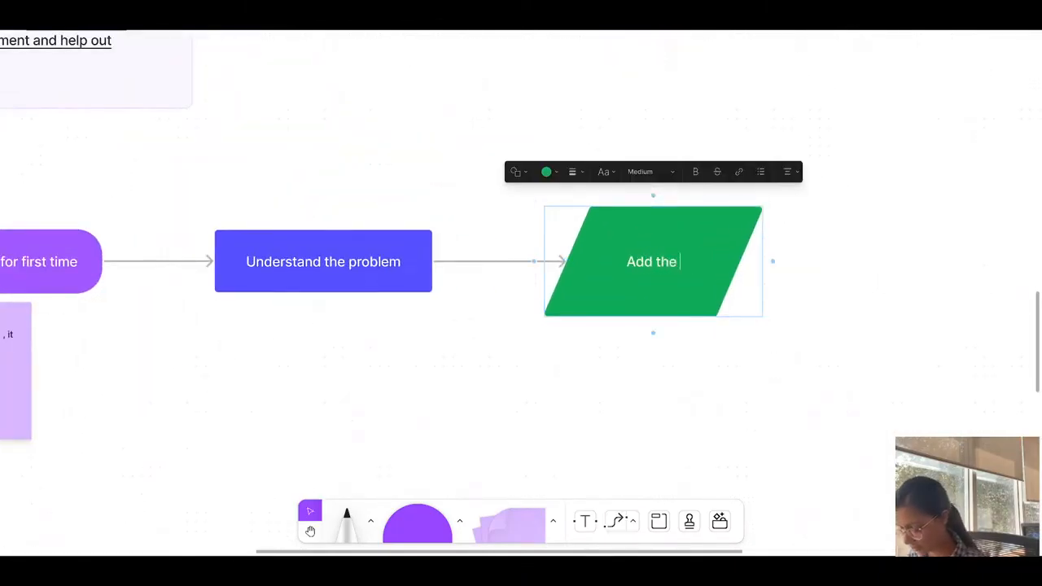
{"action": "type", "text": "pr"}
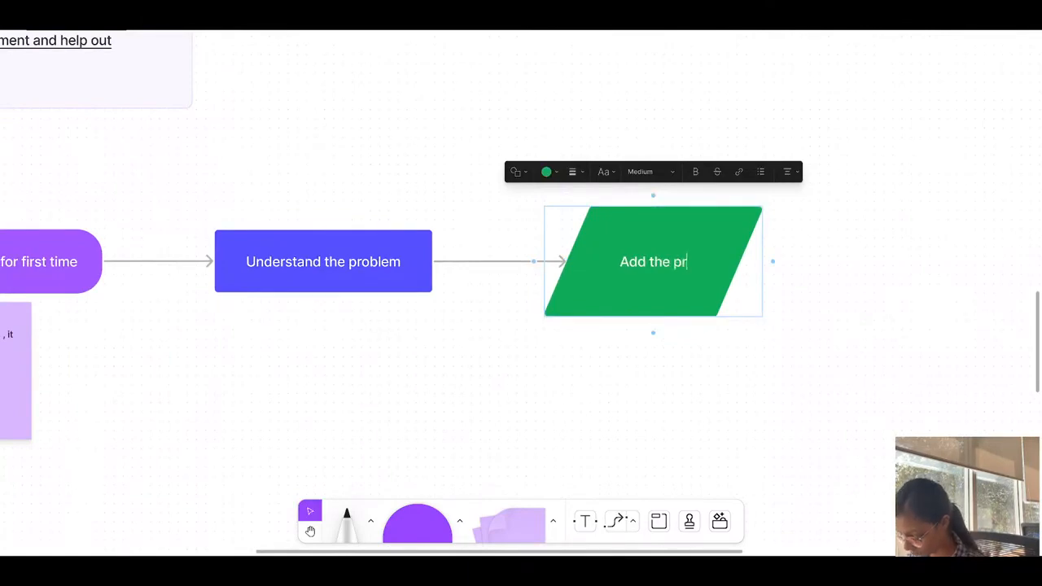
{"action": "type", "text": "oblems in "}
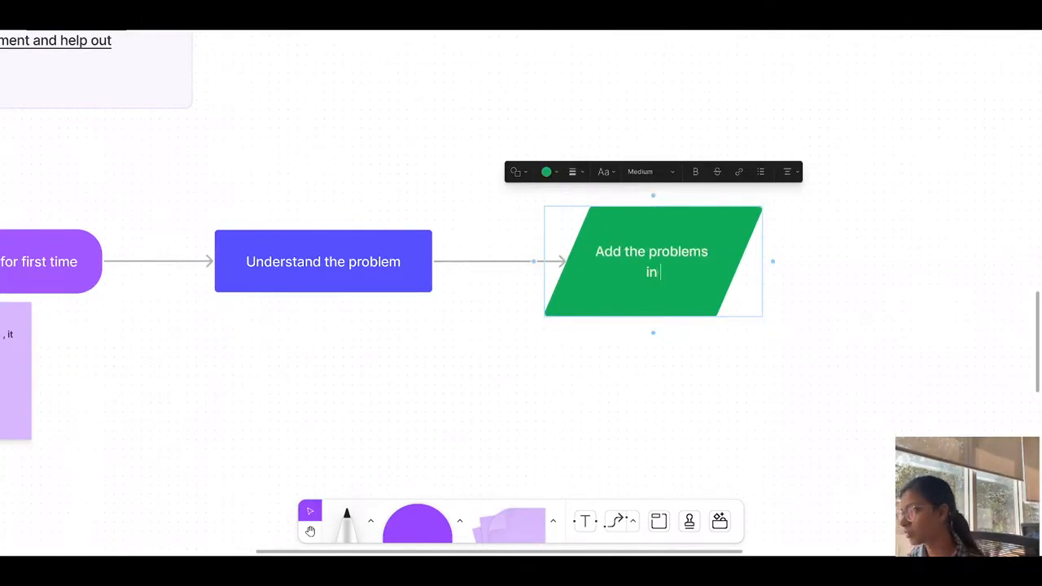
{"action": "type", "text": "dashboard"}
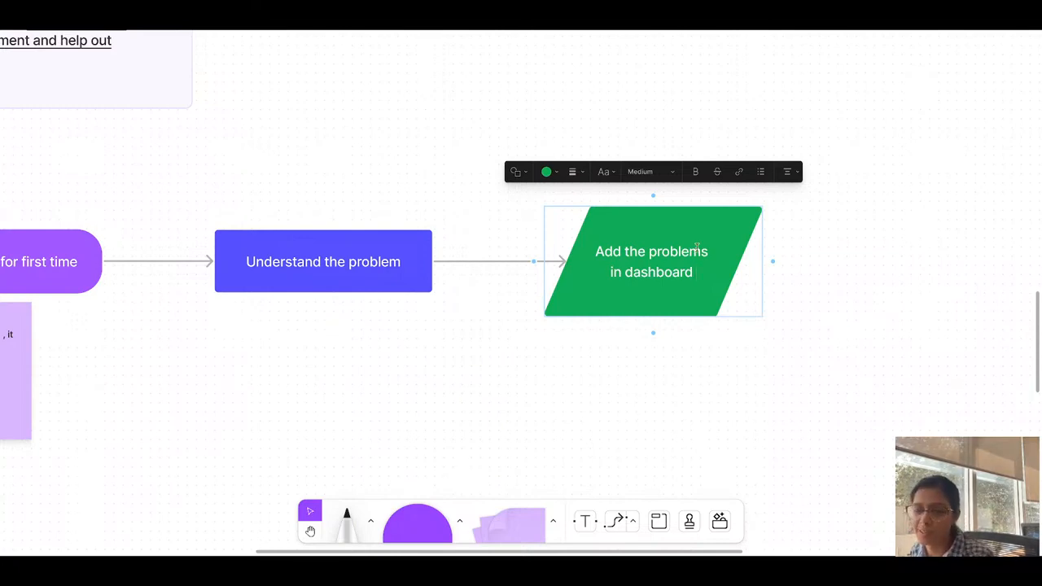
{"action": "left_click", "coordinate": [651, 363]}
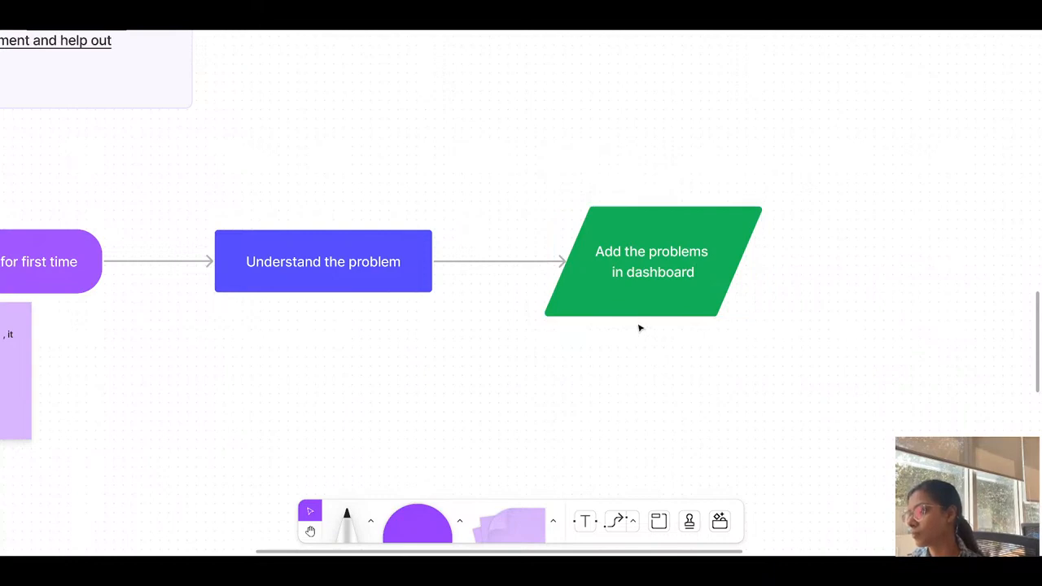
Place a copy of the legend's yellow Decision diamond beyond "Add the problems in dashboard", leaving a gap between them
{"action": "scroll", "coordinate": [640, 328], "scroll_direction": "down", "scroll_amount": 5}
{"action": "scroll", "coordinate": [640, 328], "scroll_direction": "up", "scroll_amount": 5}
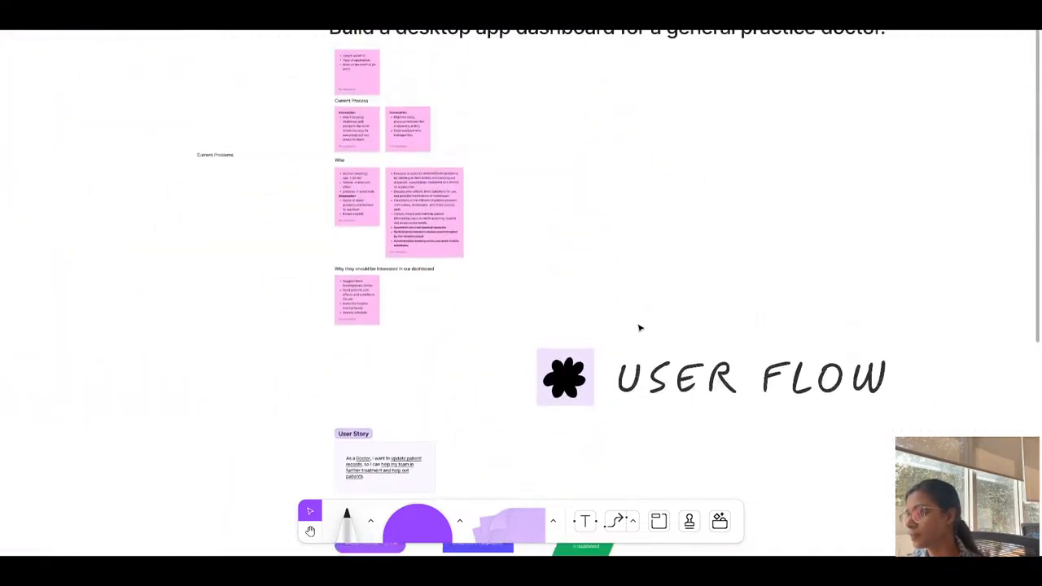
{"action": "scroll", "coordinate": [640, 328], "scroll_direction": "up", "scroll_amount": 2}
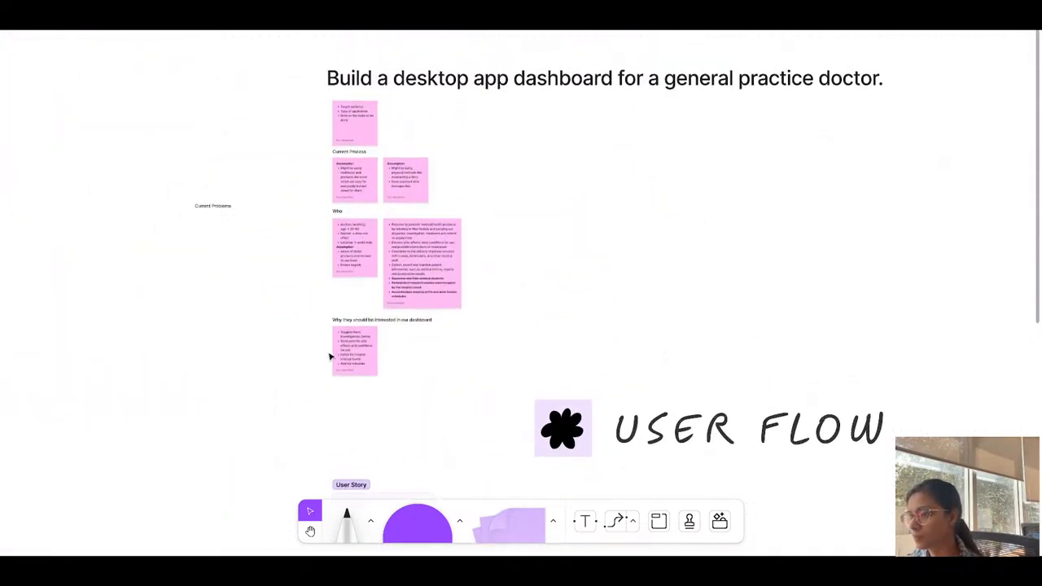
{"action": "scroll", "coordinate": [392, 392], "scroll_direction": "down", "scroll_amount": 10}
{"action": "scroll", "coordinate": [394, 390], "scroll_direction": "up", "scroll_amount": 3}
{"action": "scroll", "coordinate": [393, 391], "scroll_direction": "right", "scroll_amount": 3}
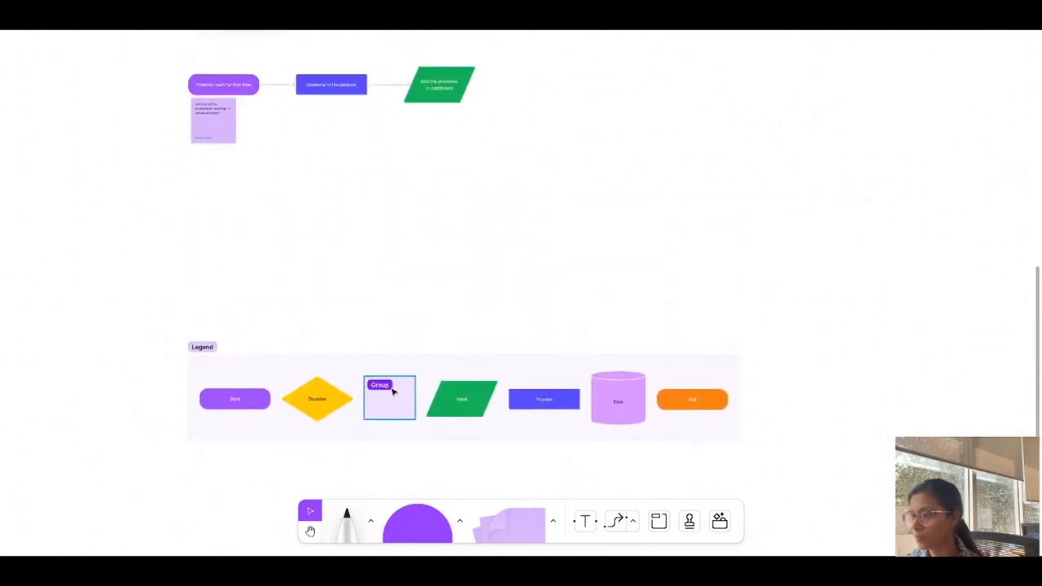
{"action": "left_click", "coordinate": [309, 402]}
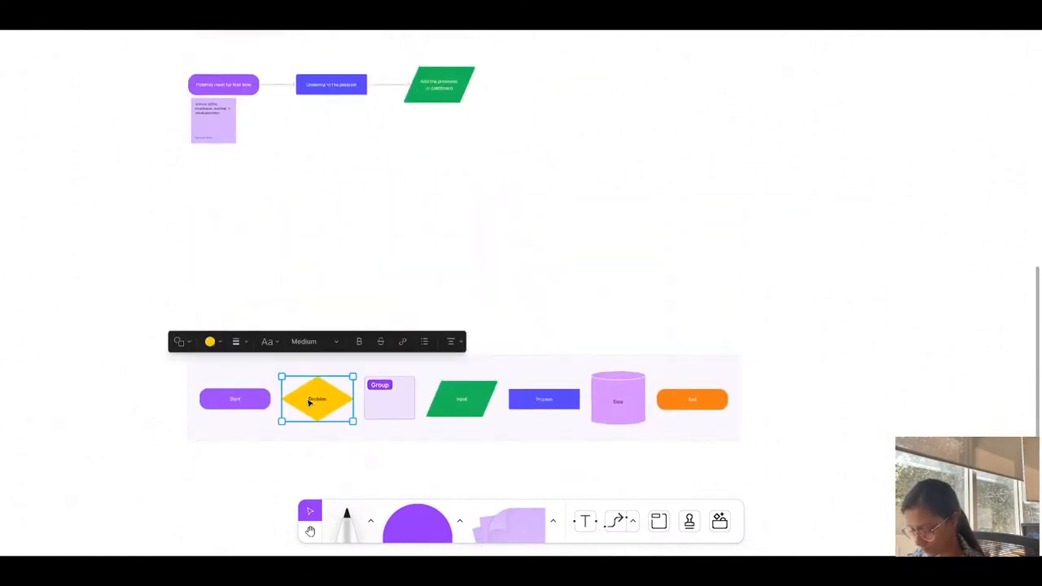
{"action": "left_click_drag", "start_coordinate": [310, 402], "coordinate": [587, 85]}
Place a copy of the legend's blue Process shape between "Add the problems in dashboard" and the Decision diamond
{"action": "left_click", "coordinate": [549, 402]}
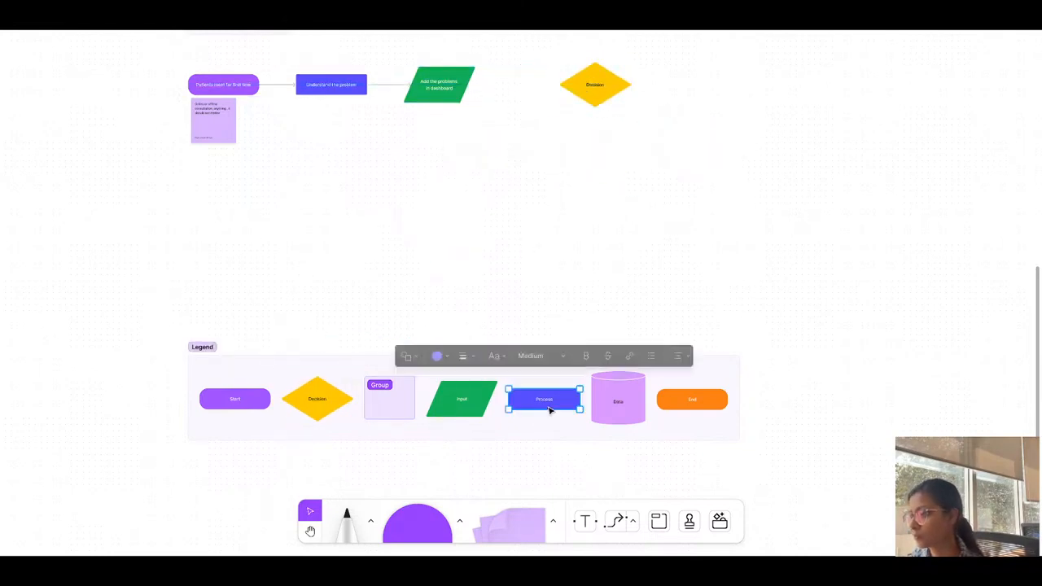
{"action": "left_click_drag", "start_coordinate": [549, 388], "coordinate": [524, 84]}
{"action": "scroll", "coordinate": [682, 93], "scroll_direction": "up", "scroll_amount": 3}
{"action": "scroll", "coordinate": [602, 136], "scroll_direction": "up", "scroll_amount": 4}
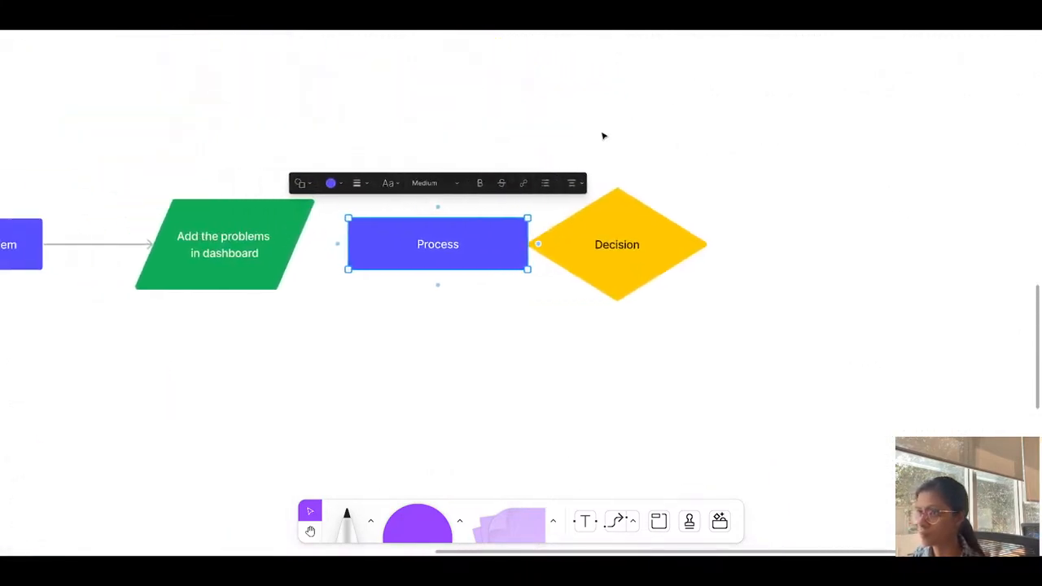
Move the Decision diamond and the new Process shape further along the row to leave gaps between the shapes
{"action": "left_click", "coordinate": [739, 254]}
{"action": "mouse_move", "coordinate": [739, 253]}
{"action": "left_mouse_down"}
{"action": "mouse_move", "coordinate": [749, 252]}
{"action": "mouse_move", "coordinate": [730, 250]}
{"action": "left_mouse_up"}
{"action": "left_click", "coordinate": [277, 236]}
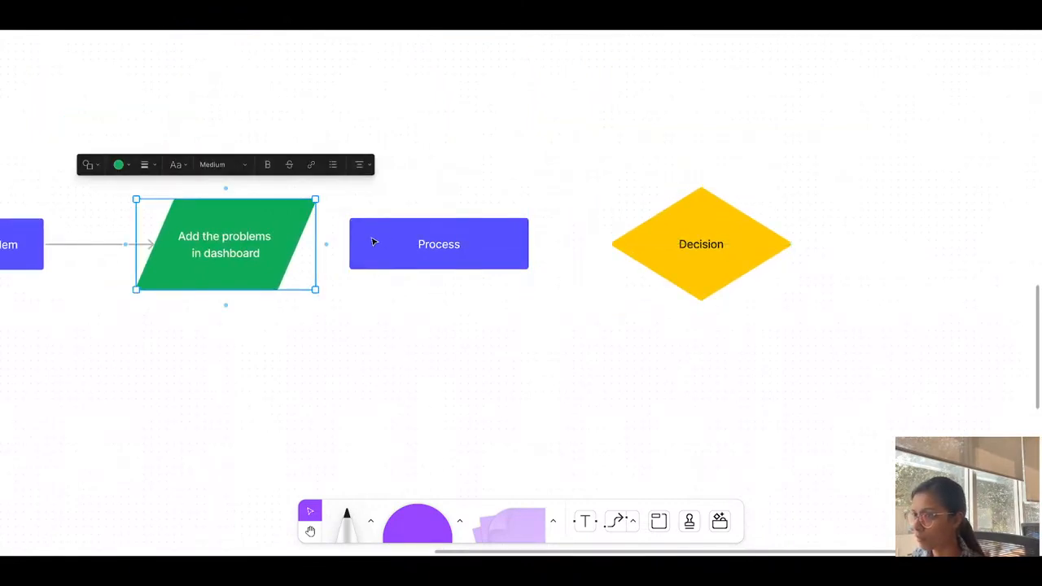
{"action": "mouse_move", "coordinate": [373, 239]}
{"action": "left_mouse_down"}
{"action": "mouse_move", "coordinate": [409, 241]}
{"action": "mouse_move", "coordinate": [388, 241]}
{"action": "left_mouse_up"}
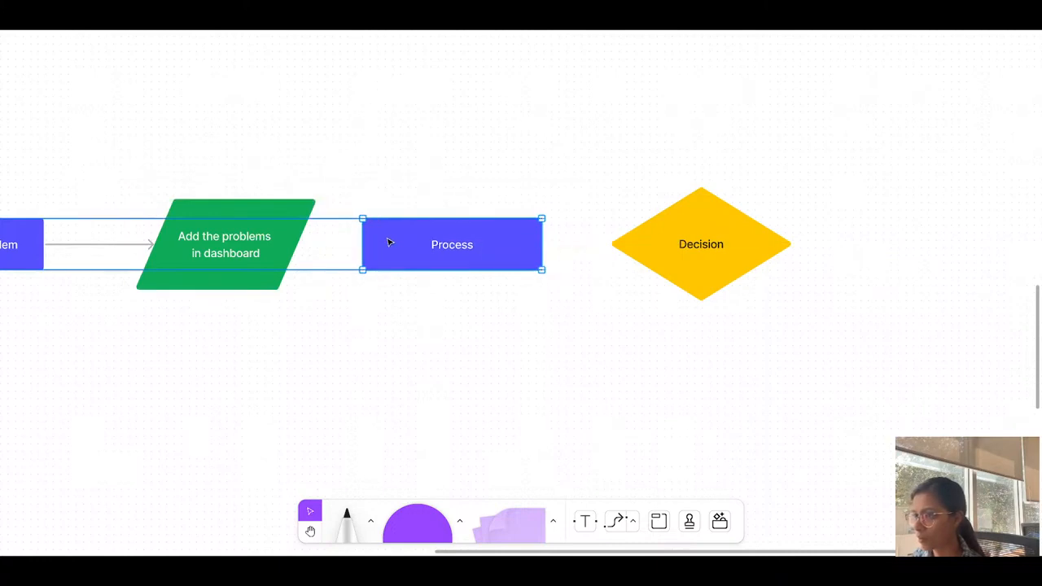
Connect "Add the problems in dashboard" to the new Process shape, and that shape to the Decision diamond, with arrows
{"action": "left_click", "coordinate": [609, 521]}
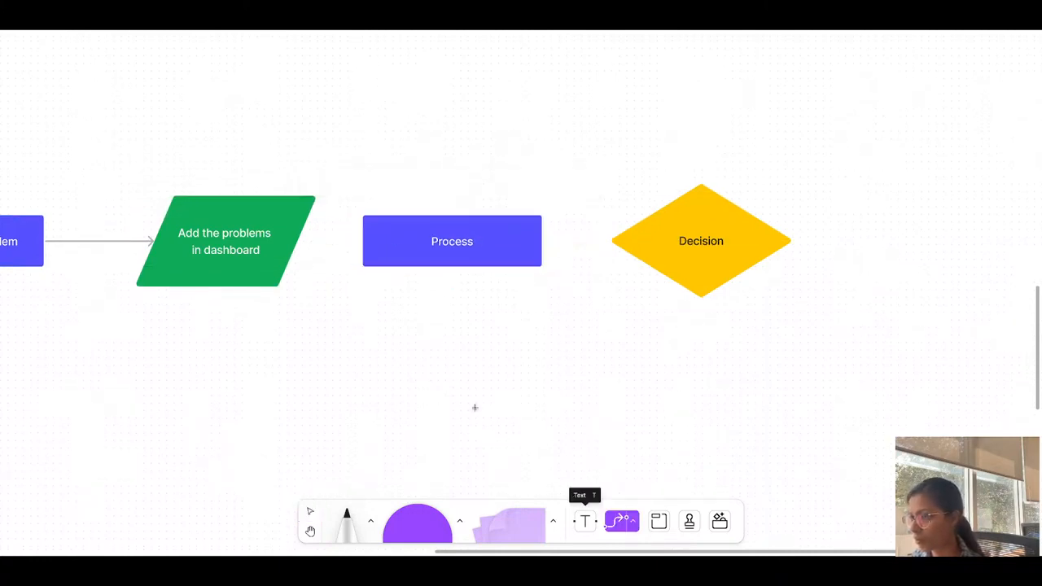
{"action": "left_click_drag", "start_coordinate": [296, 240], "coordinate": [364, 241]}
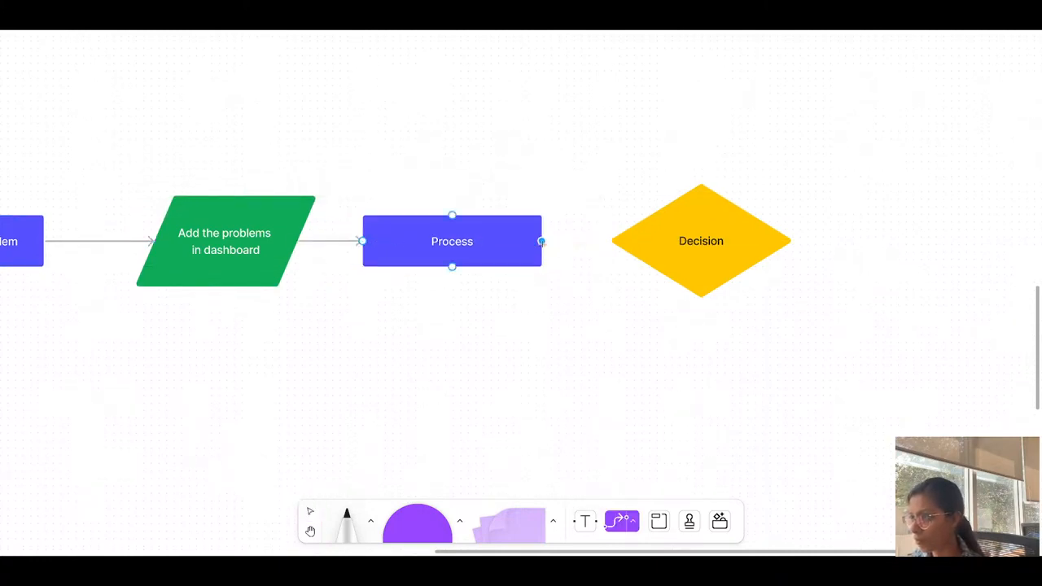
{"action": "left_click_drag", "start_coordinate": [540, 240], "coordinate": [612, 241]}
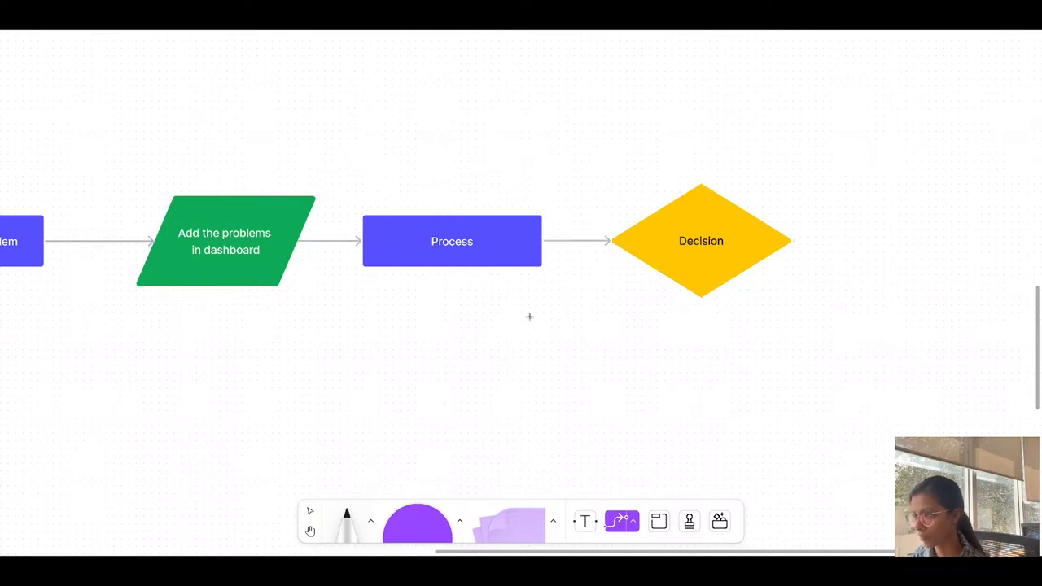